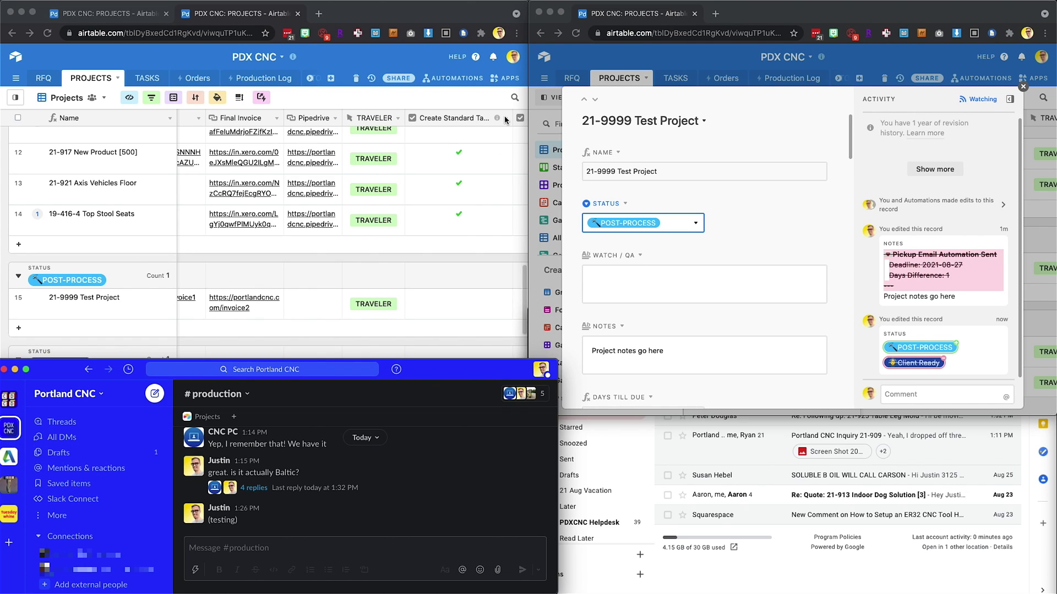
# Bring the Airtable Projects grid window in front of Slack.
pyautogui.click(421, 20)
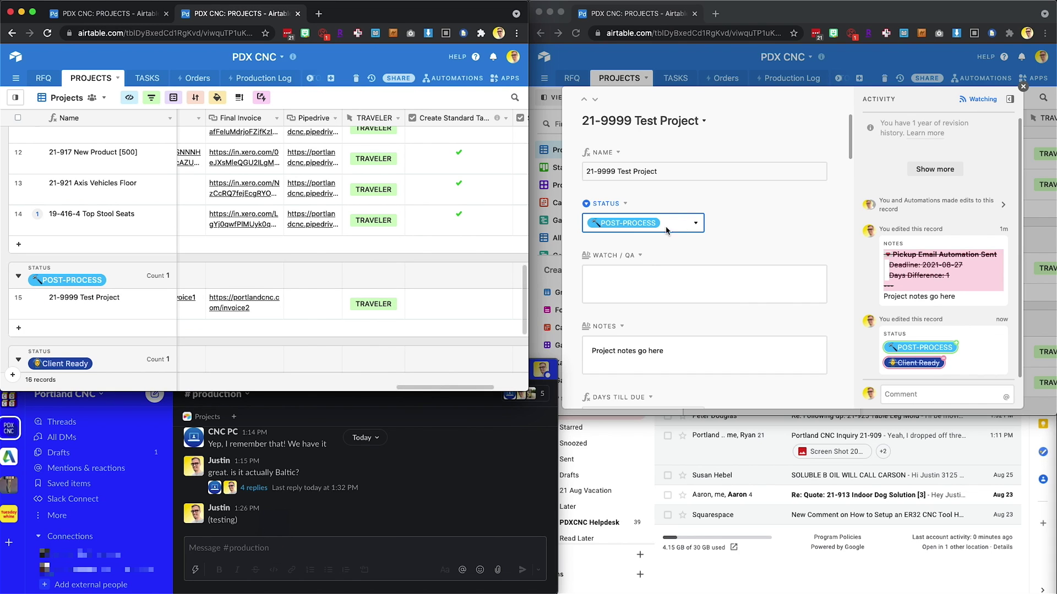
# Move 21-9999 Test Project into Client Ready and check Slack's 'Client Ready, Send Pickup?' message.
pyautogui.press('super+w')
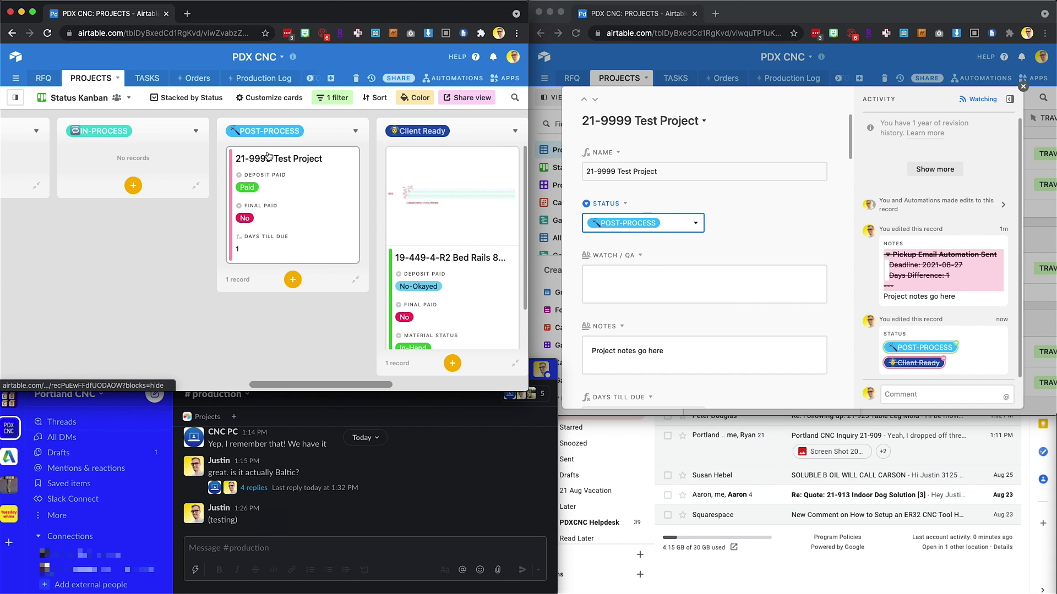
pyautogui.moveTo(275, 177); pyautogui.dragTo(439, 183)
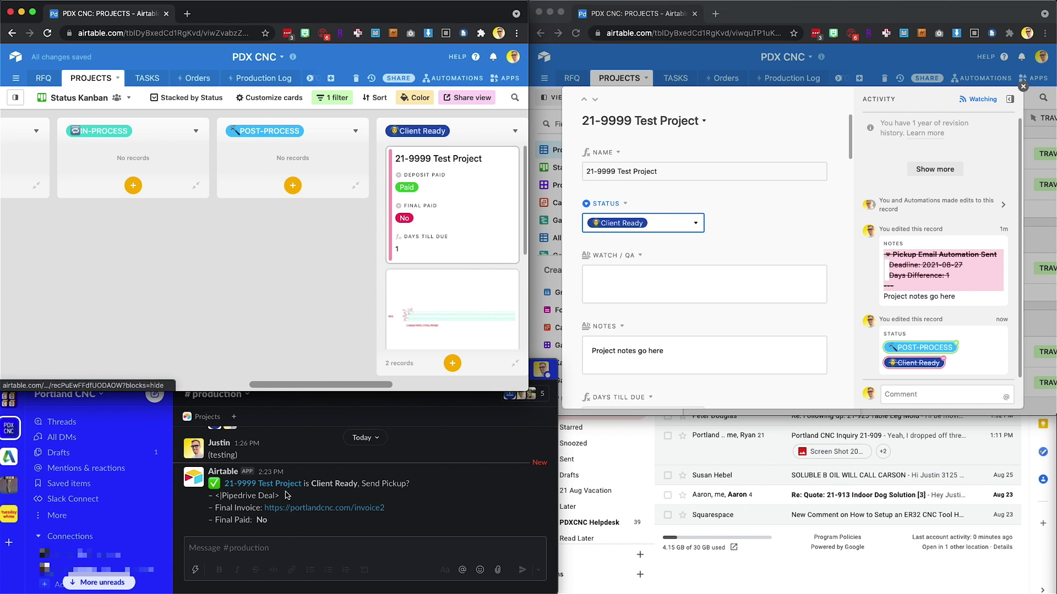
pyautogui.click(334, 478)
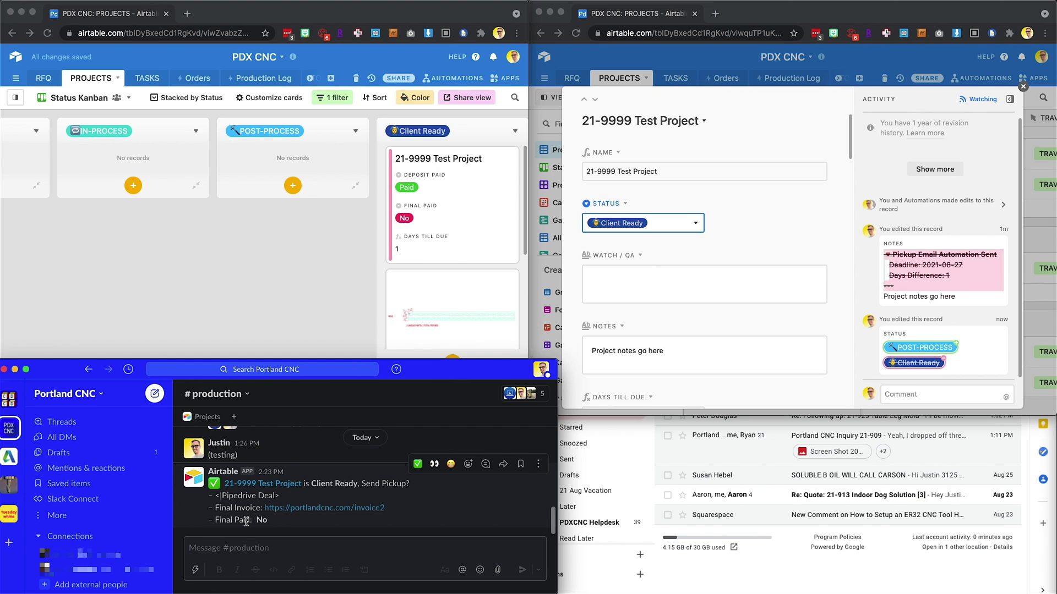
pyautogui.scroll(-2, 117, 527)
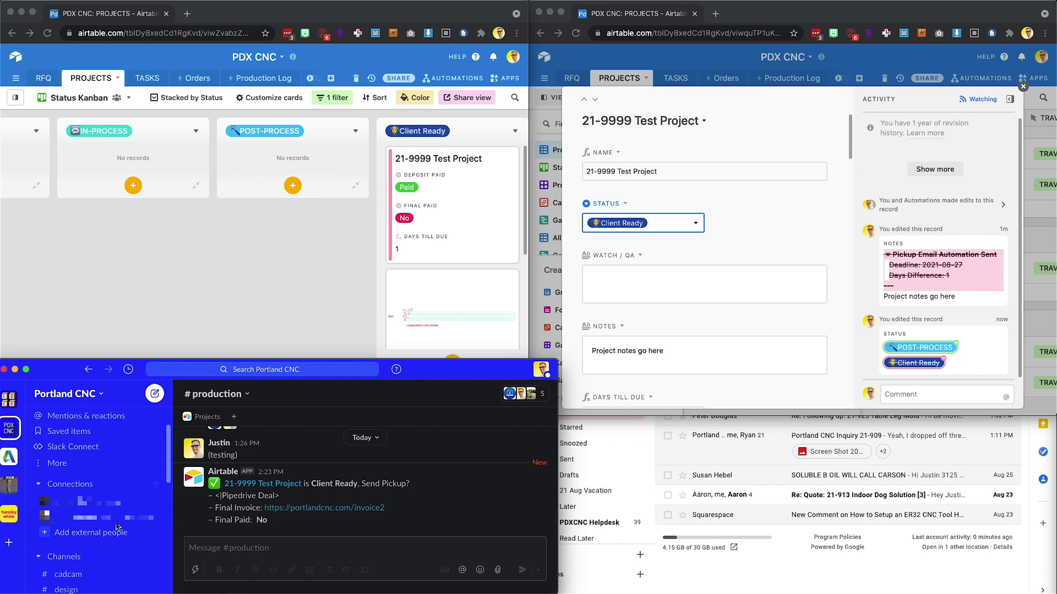
pyautogui.scroll(-6, 117, 527)
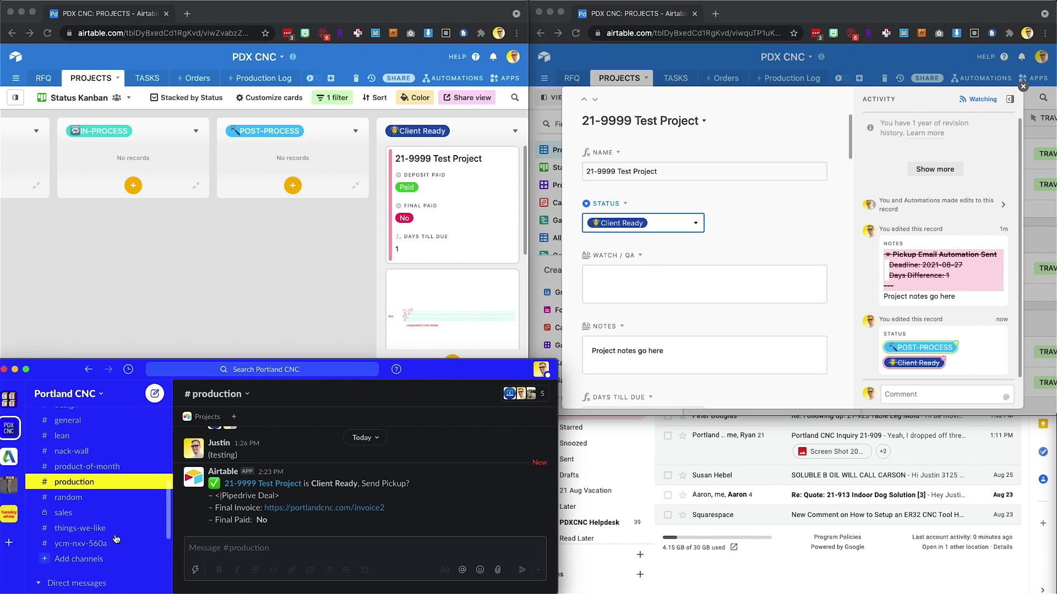
# Open 21-9999 Test Project from Slack, tick Send Pickup Email?, and watch Notes log the send.
pyautogui.click(288, 484)
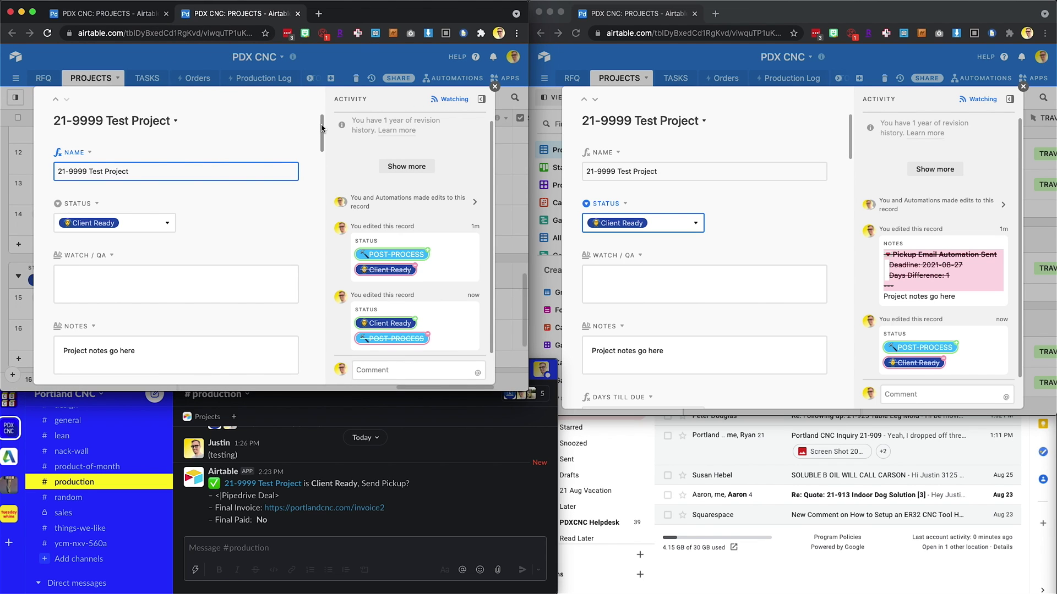
pyautogui.moveTo(322, 127); pyautogui.dragTo(316, 361)
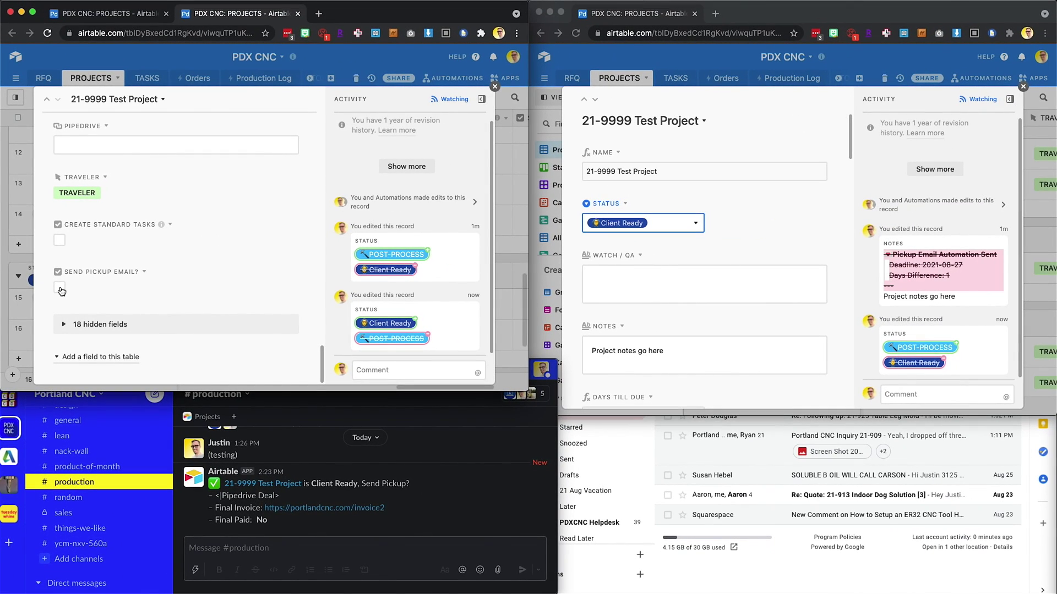
pyautogui.click(80, 325)
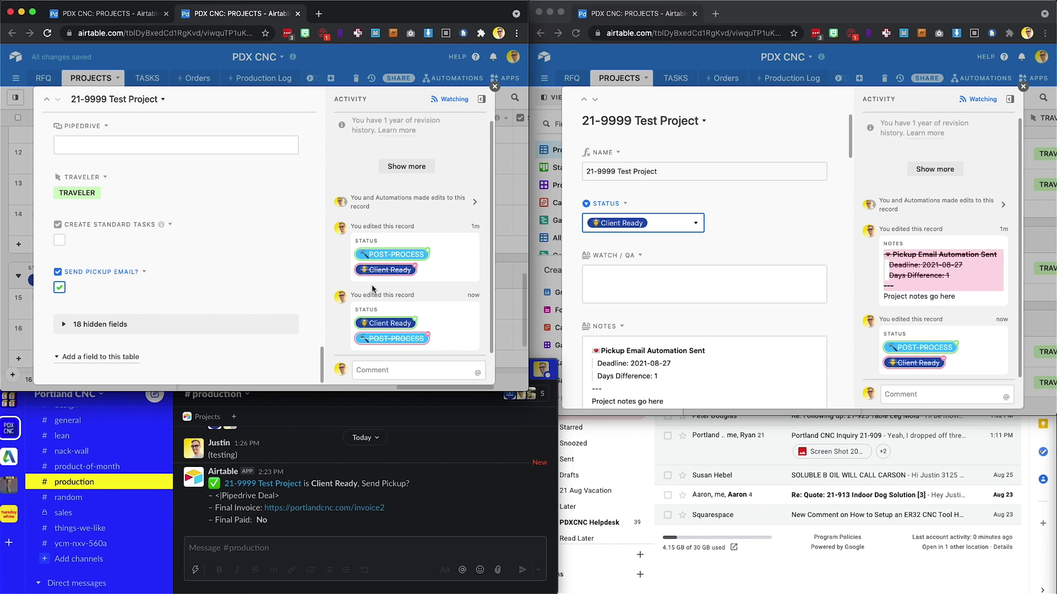
pyautogui.click(709, 316)
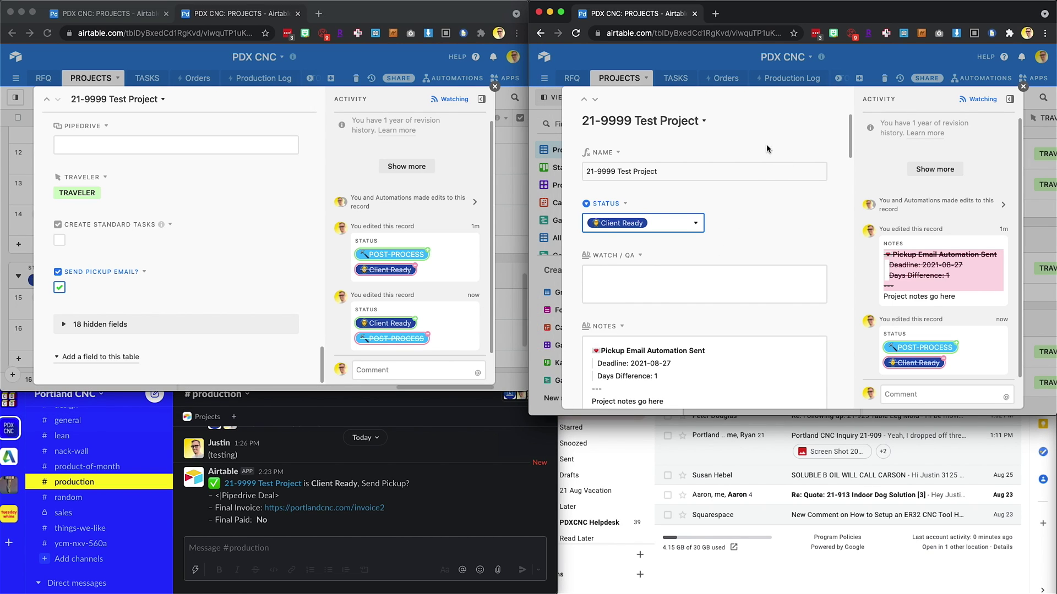
pyautogui.scroll(-3, 710, 222)
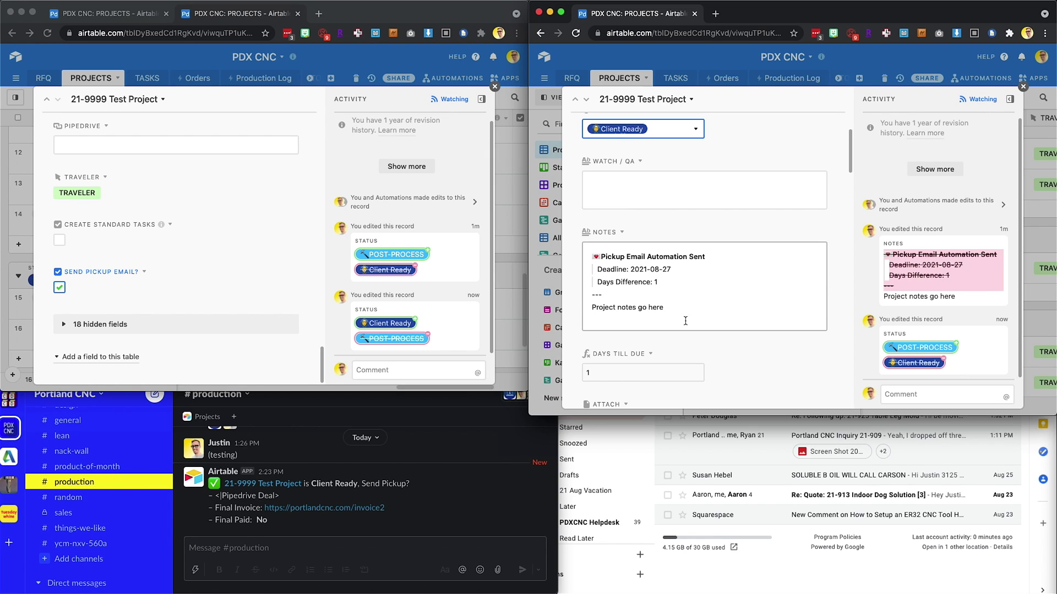
# Open the 'Ready for Pickup - Portland CNC [21-9999]' email, test its pickup link, and read to Pickup Details.
pyautogui.click(726, 422)
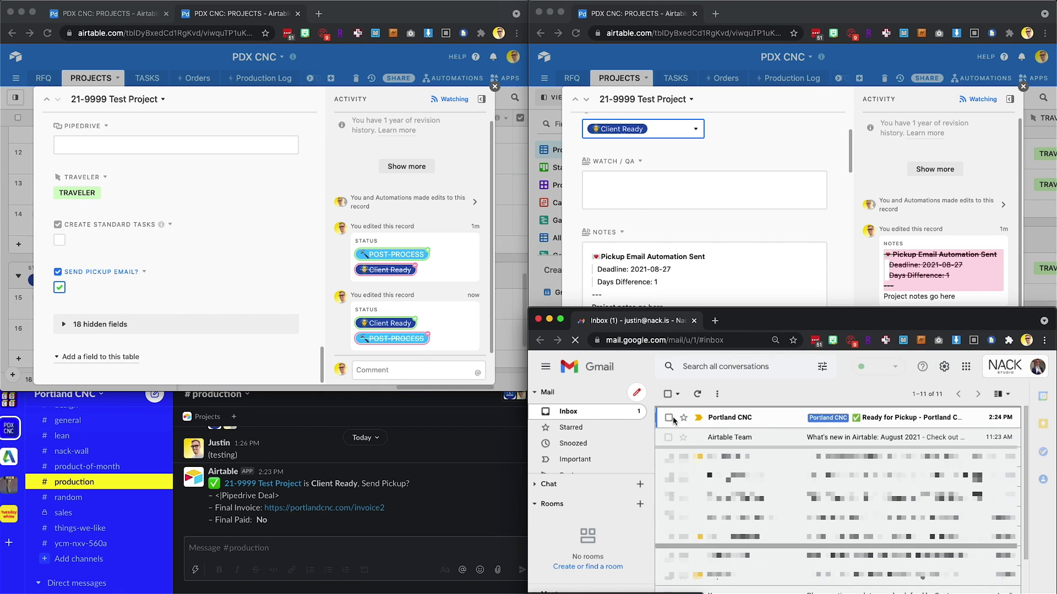
pyautogui.click(722, 419)
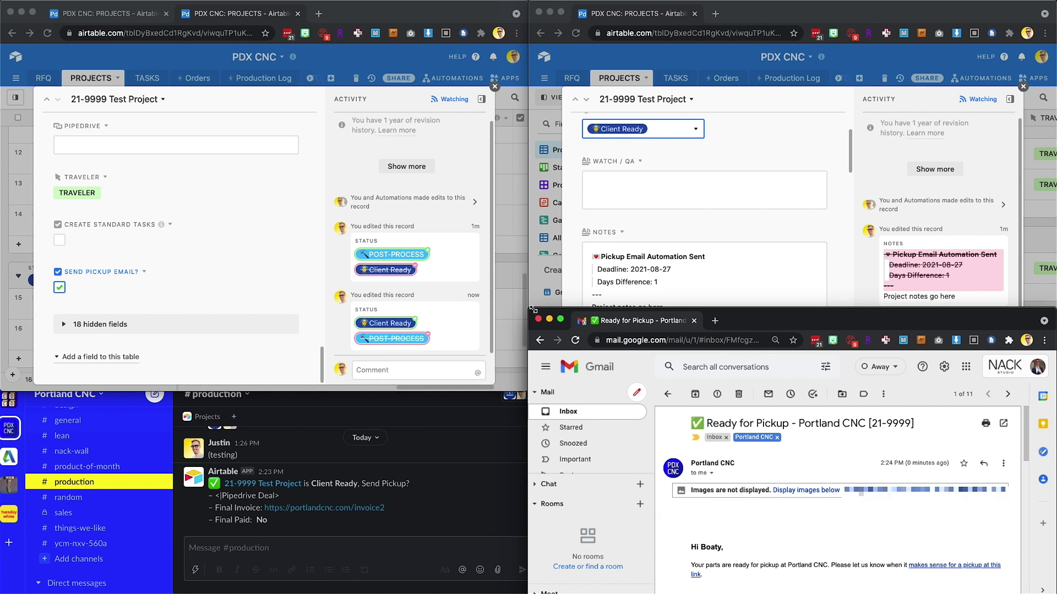
pyautogui.moveTo(533, 310); pyautogui.dragTo(532, 49)
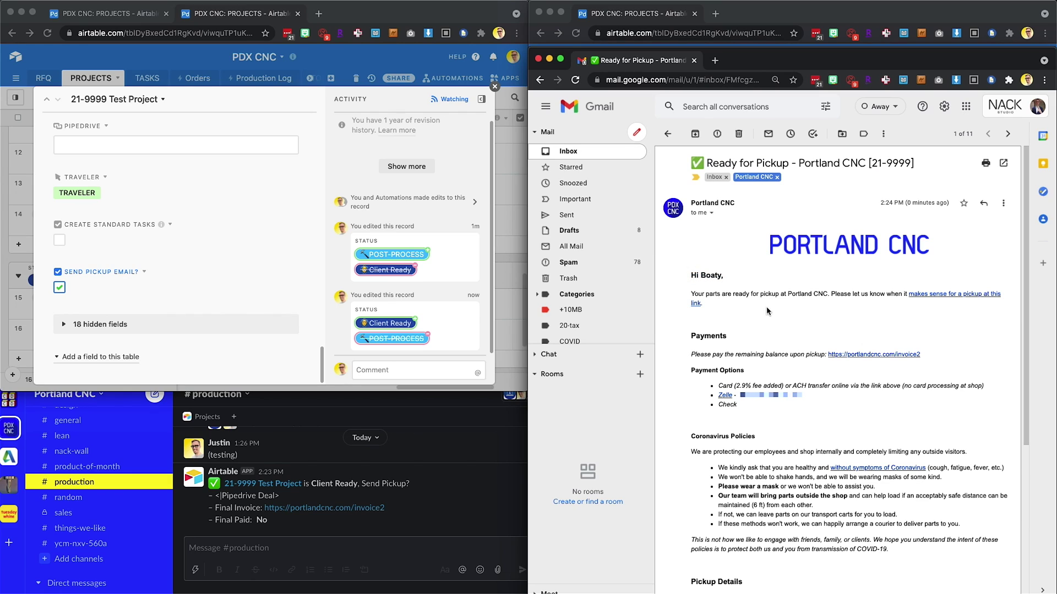
pyautogui.click(957, 297)
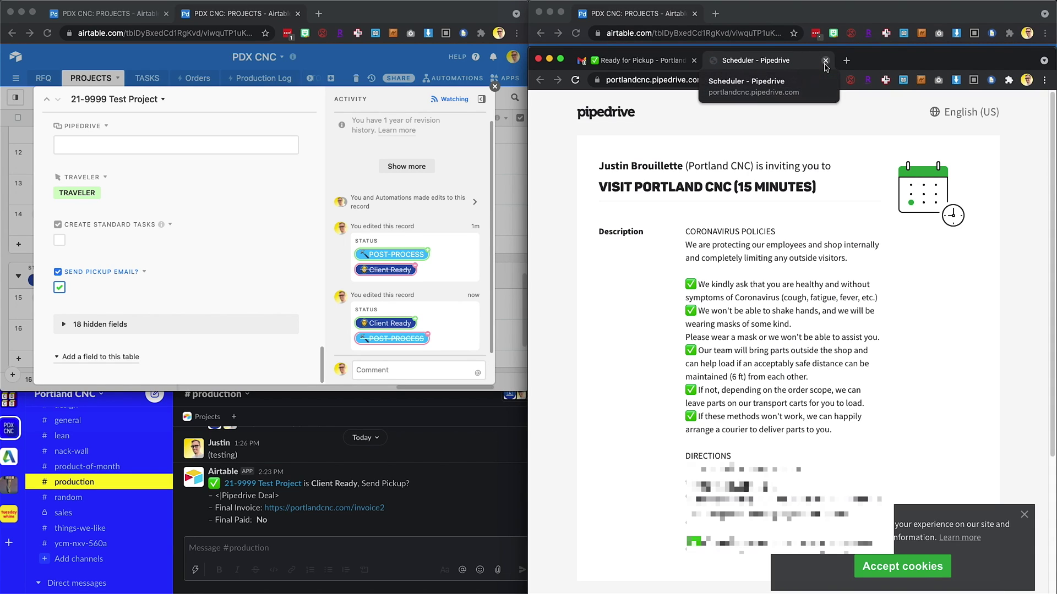
pyautogui.click(825, 61)
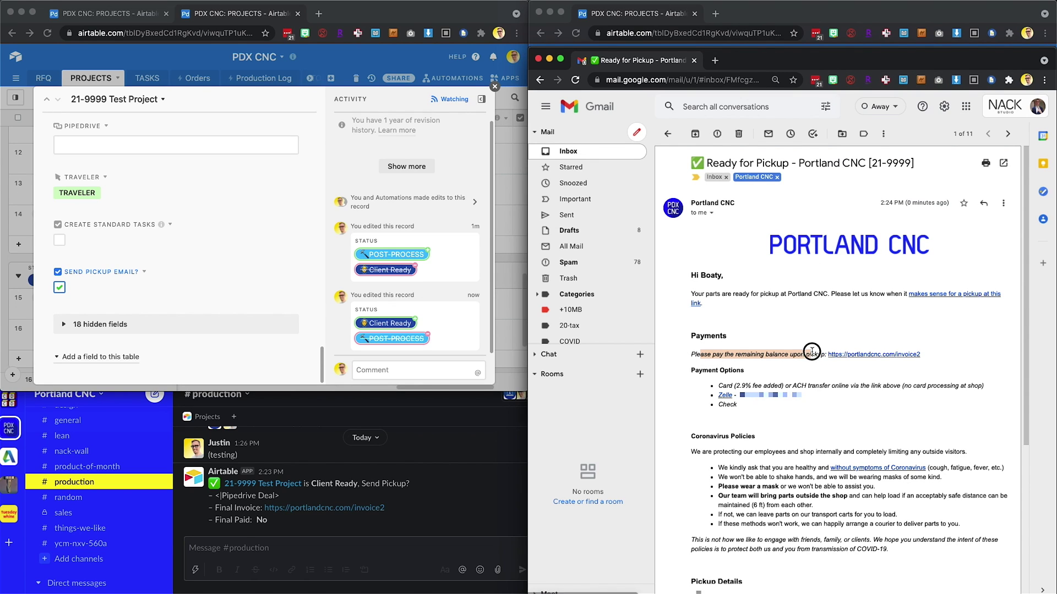
pyautogui.scroll(-1, 881, 348)
pyautogui.scroll(-5, 934, 347)
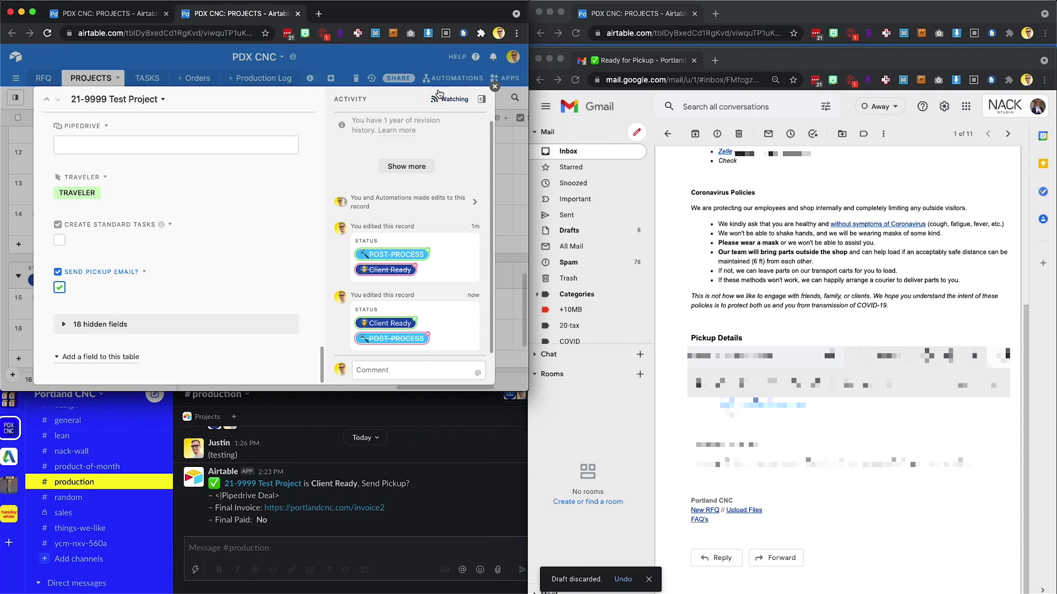
# Close the test record, enlarge the window, and scroll the grid to check Notes and Send Pickup Email?
pyautogui.click(495, 87)
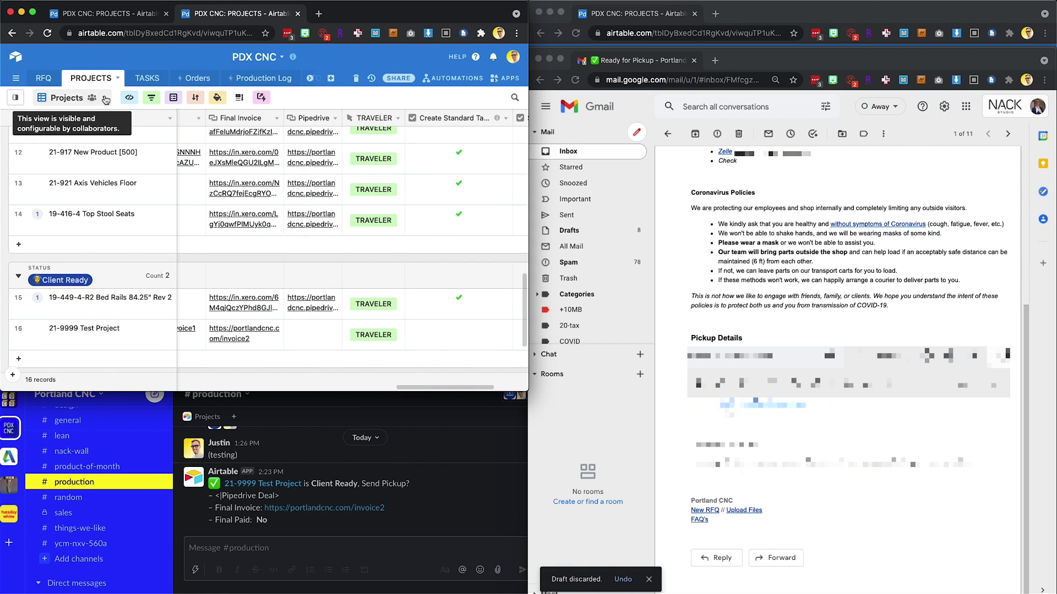
pyautogui.moveTo(526, 386); pyautogui.dragTo(914, 444)
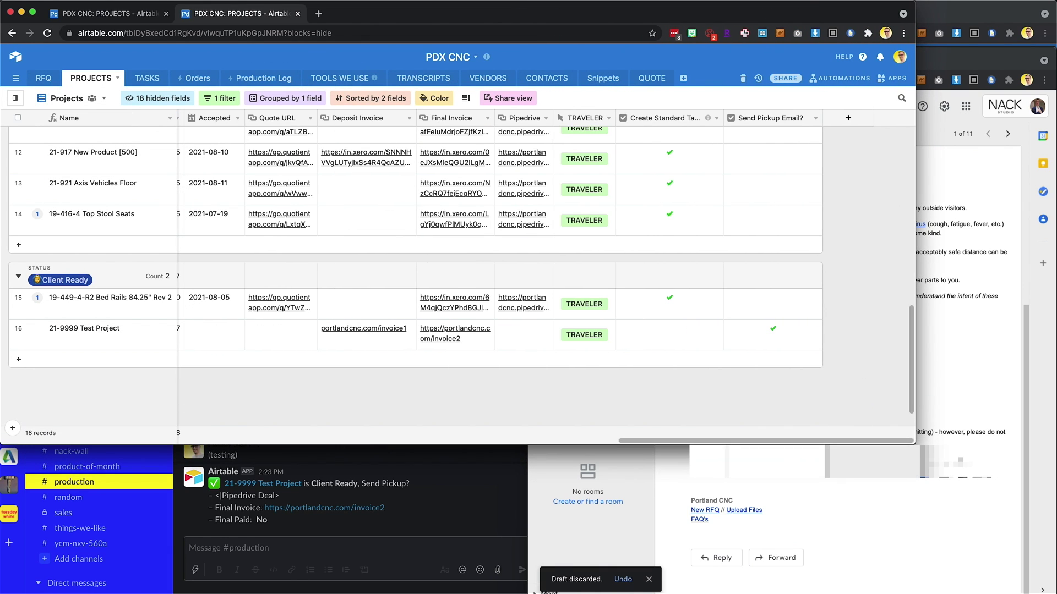
pyautogui.moveTo(727, 442); pyautogui.dragTo(110, 442)
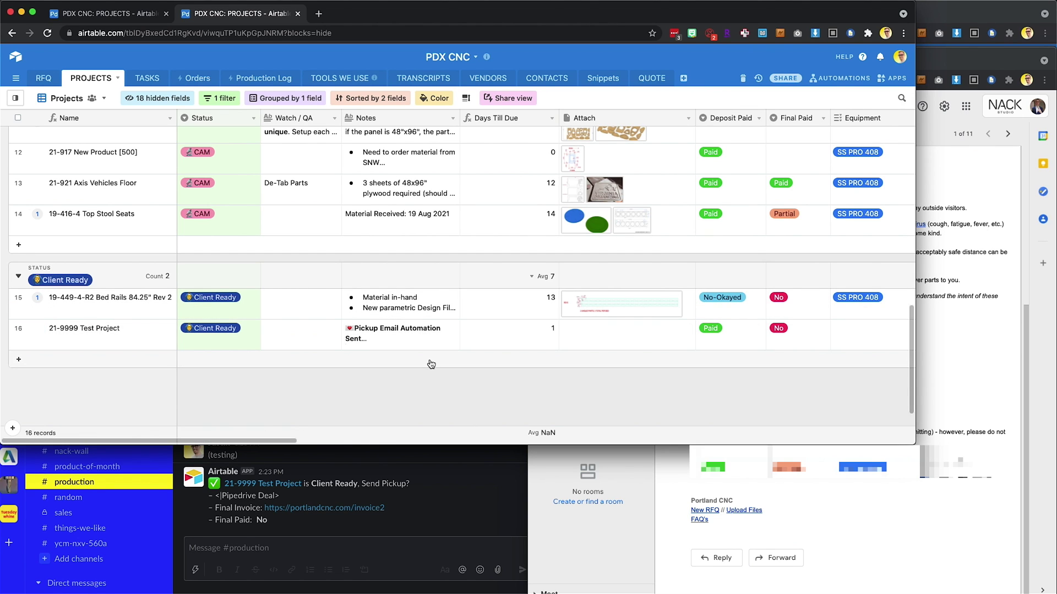
pyautogui.hscroll(15, 457, 341)
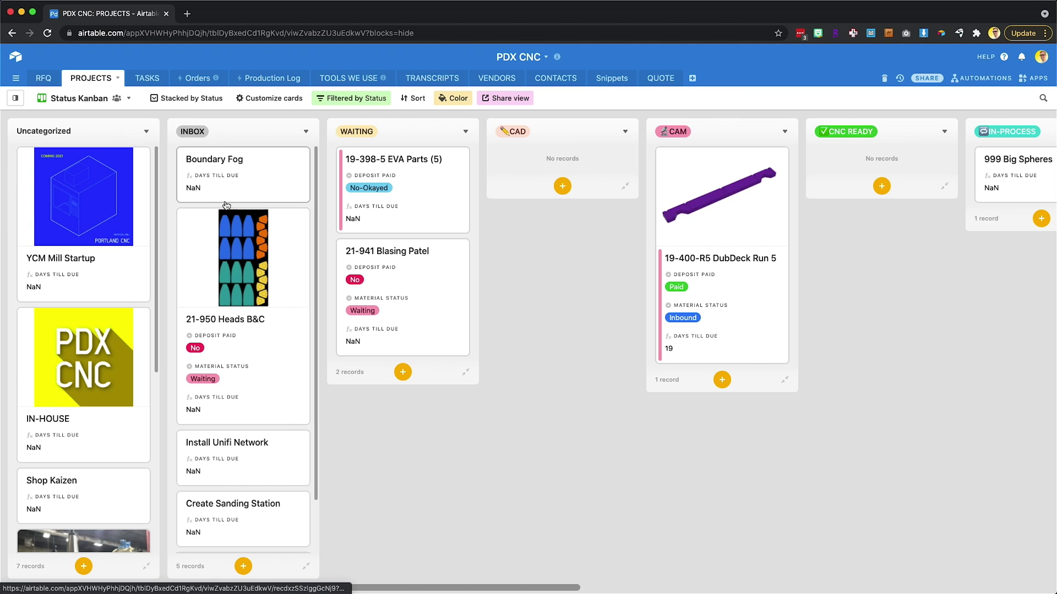
pyautogui.click(16, 99)
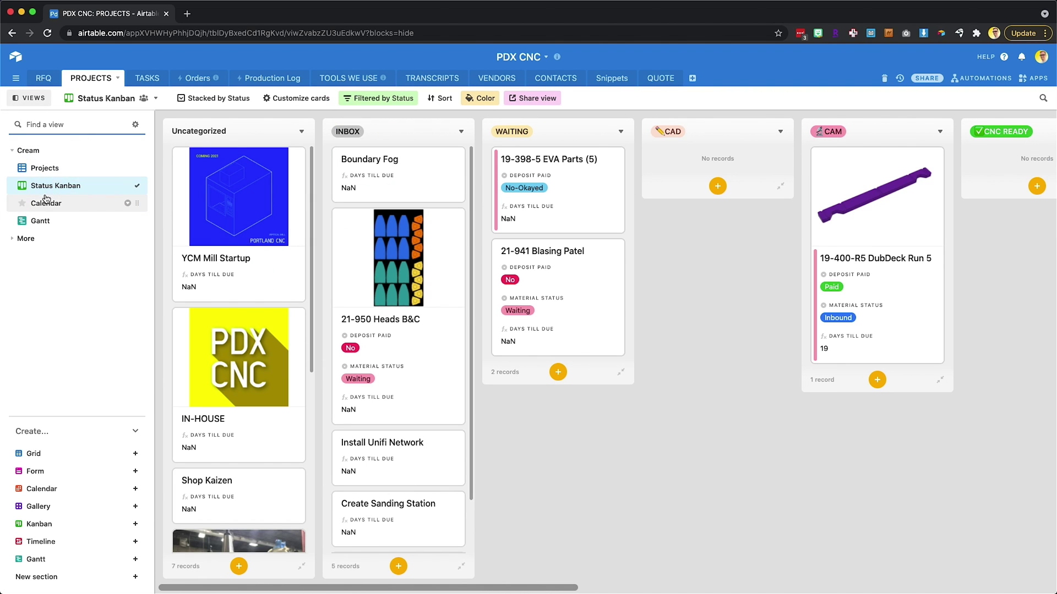
pyautogui.click(27, 98)
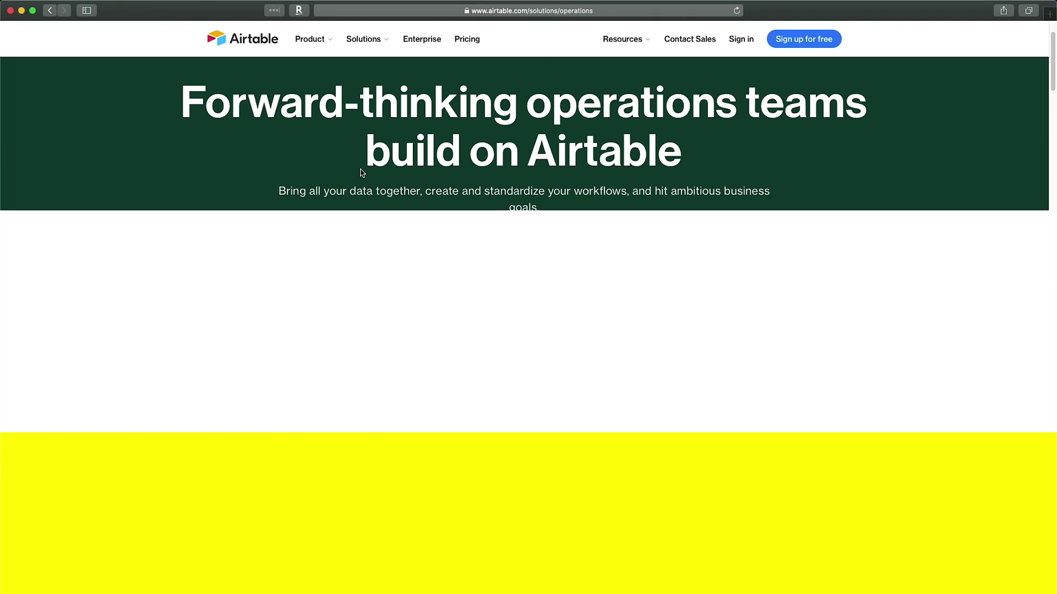
# On airtable.com, open the Product solutions page from the Product menu.
pyautogui.scroll(-10, 361, 171)
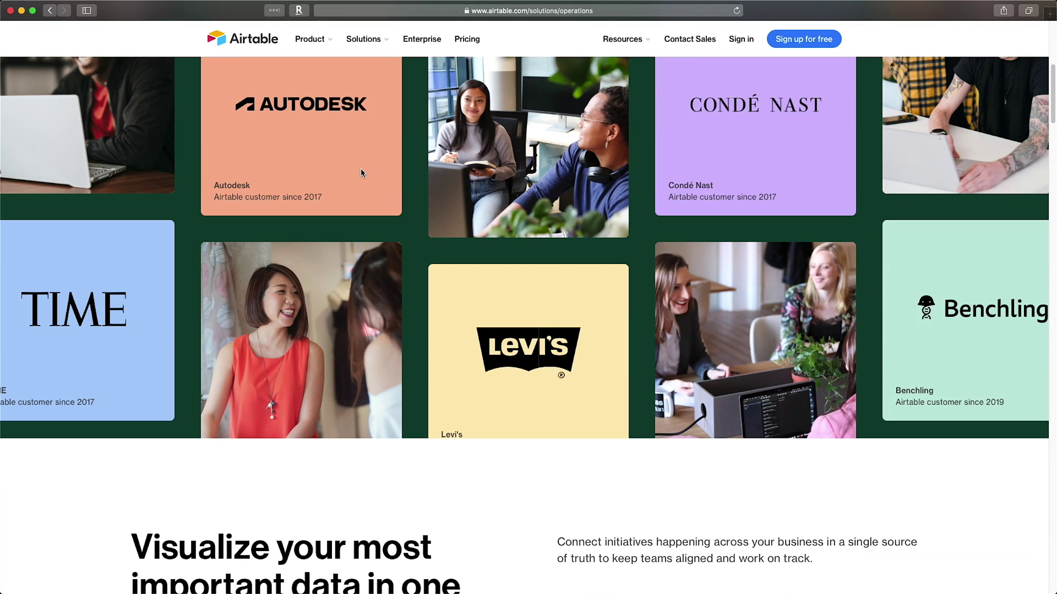
pyautogui.scroll(-10, 361, 173)
pyautogui.moveTo(363, 39)
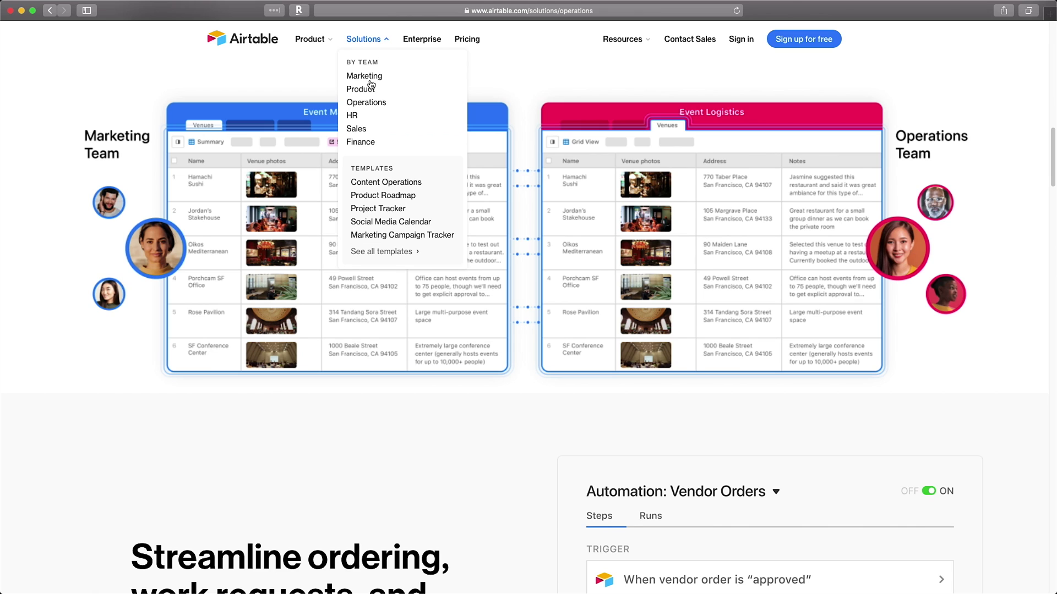
pyautogui.click(366, 90)
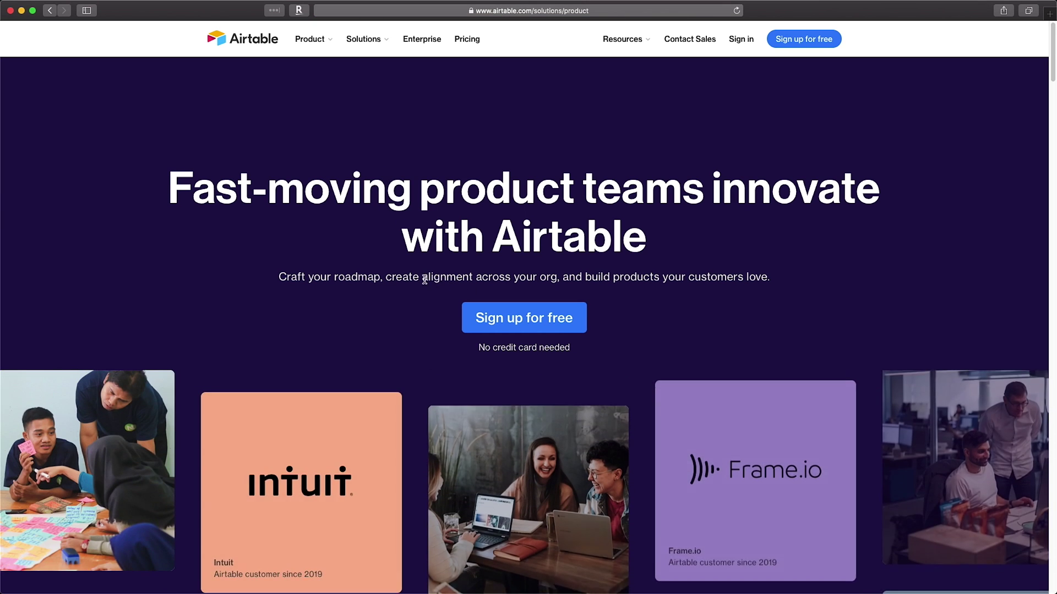
# Go to the Automations product page and scroll through its content.
pyautogui.scroll(-15, 414, 279)
pyautogui.scroll(-10, 412, 277)
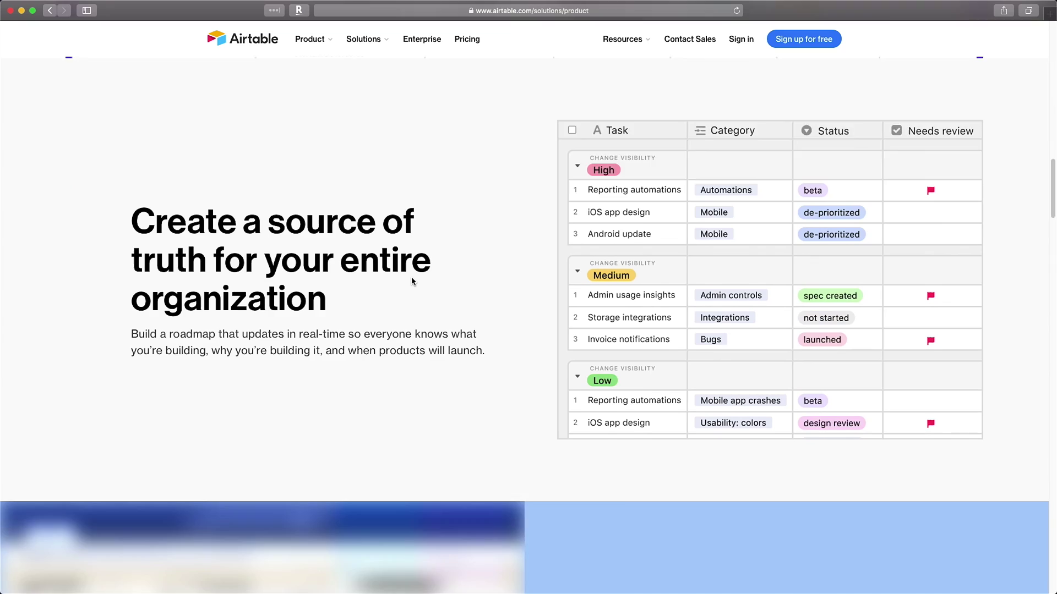
pyautogui.scroll(-5, 411, 276)
pyautogui.moveTo(310, 39)
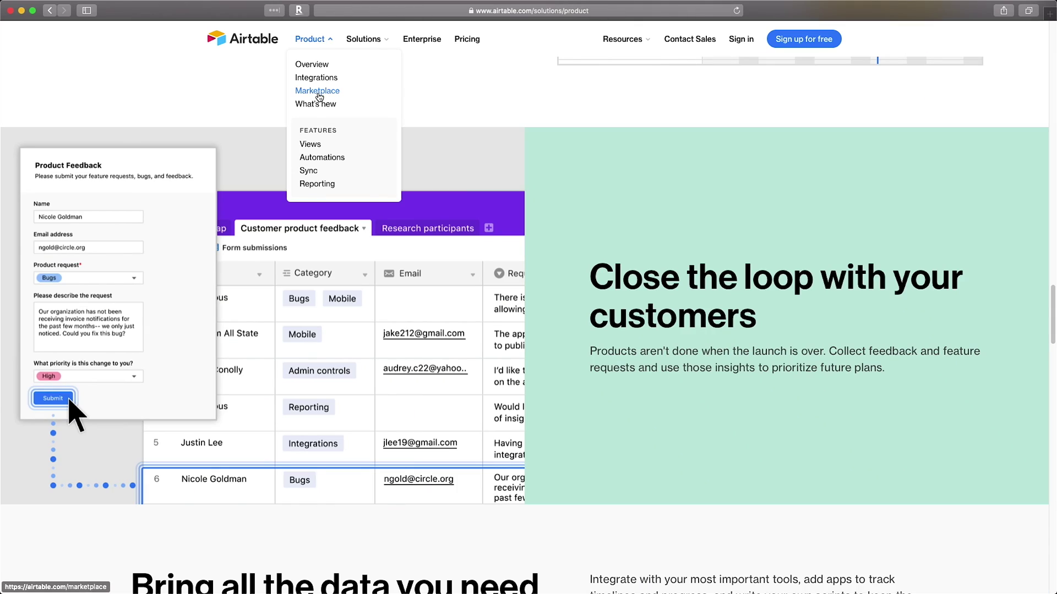
pyautogui.click(318, 158)
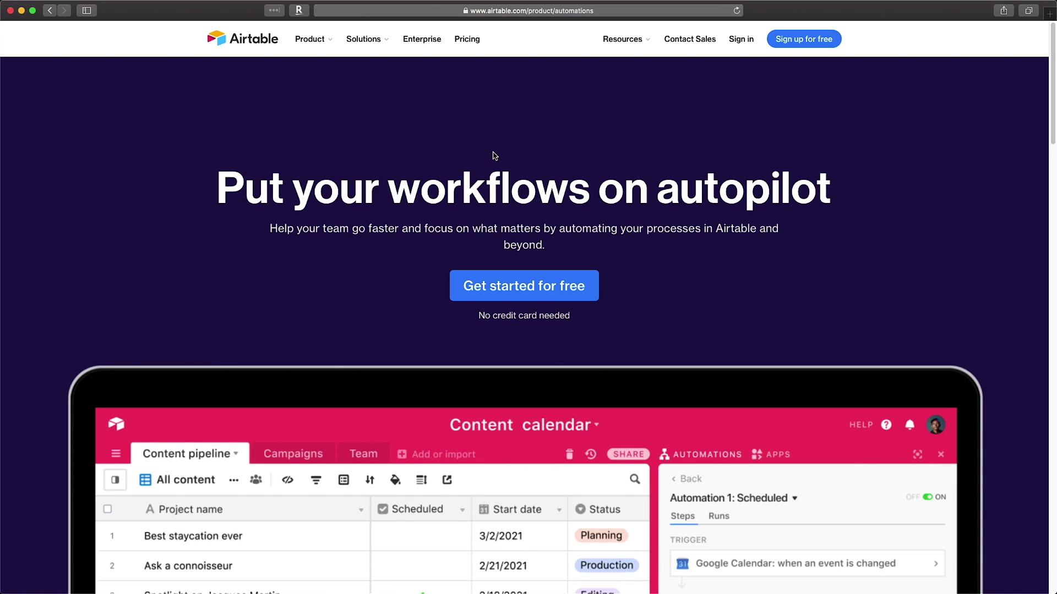
pyautogui.scroll(-6, 234, 164)
pyautogui.scroll(-6, 237, 165)
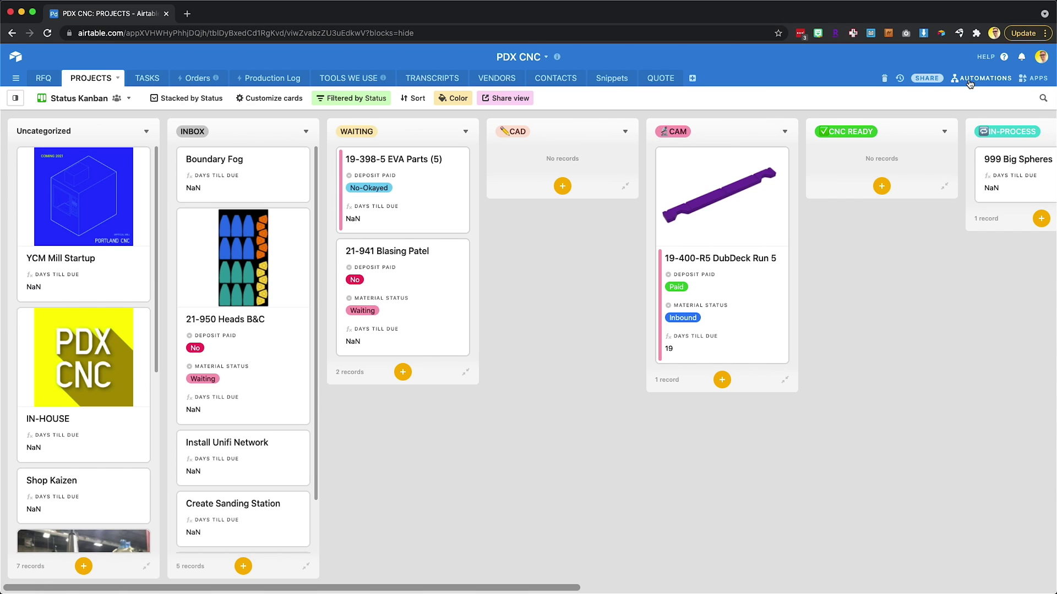
# From the AUTOMATIONS list, open the Send Pickup Email Test automation.
pyautogui.click(983, 78)
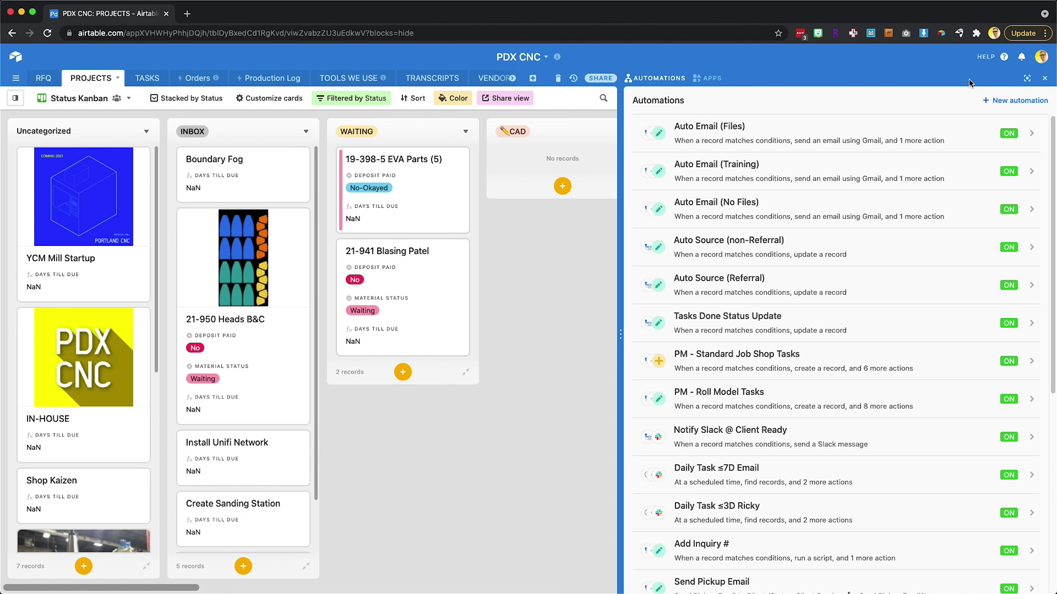
pyautogui.scroll(-5, 661, 209)
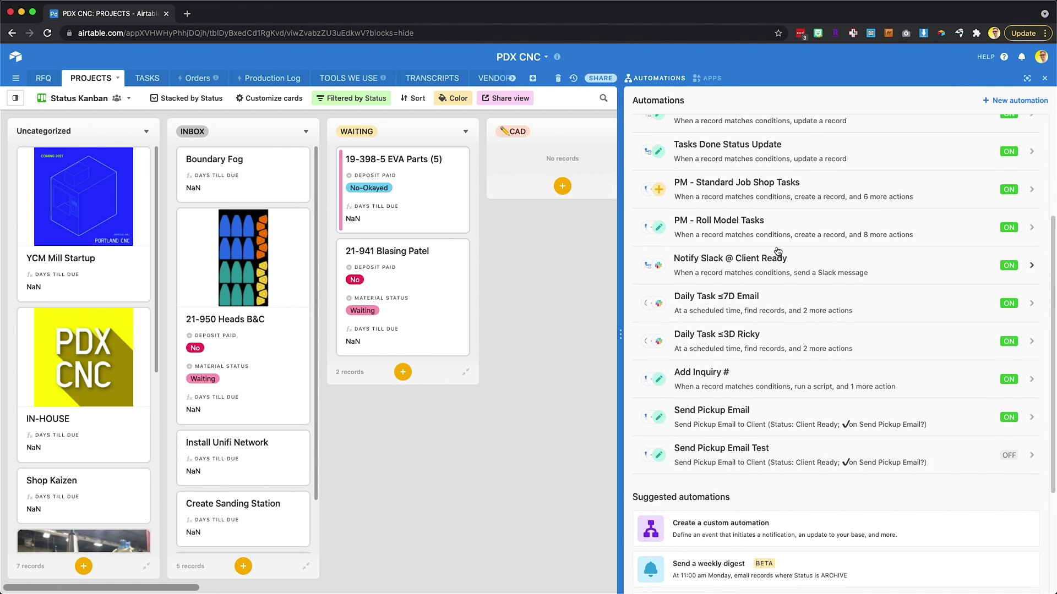
pyautogui.scroll(5, 683, 165)
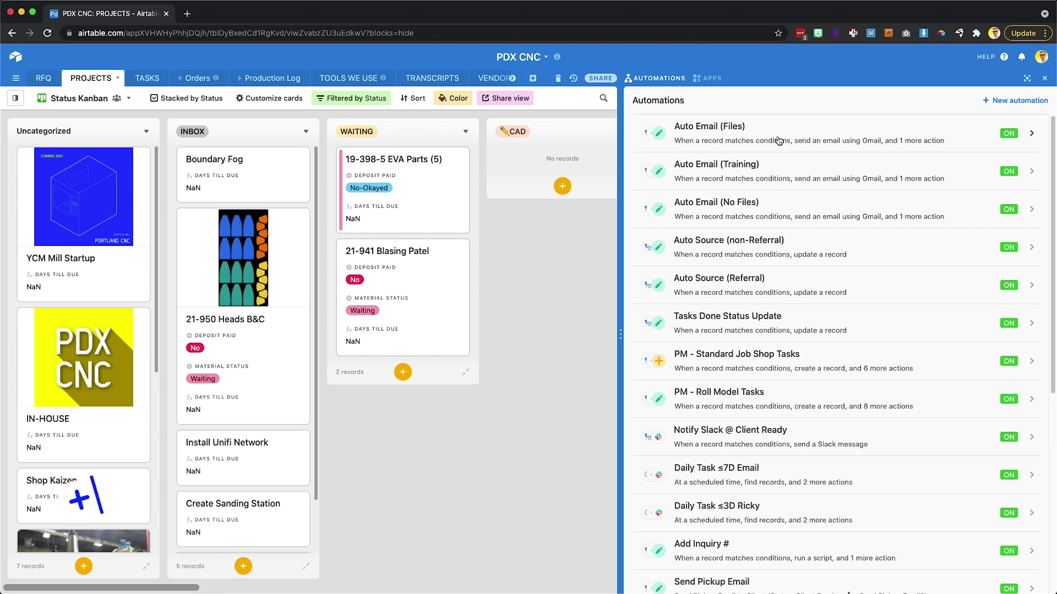
pyautogui.scroll(-3, 716, 313)
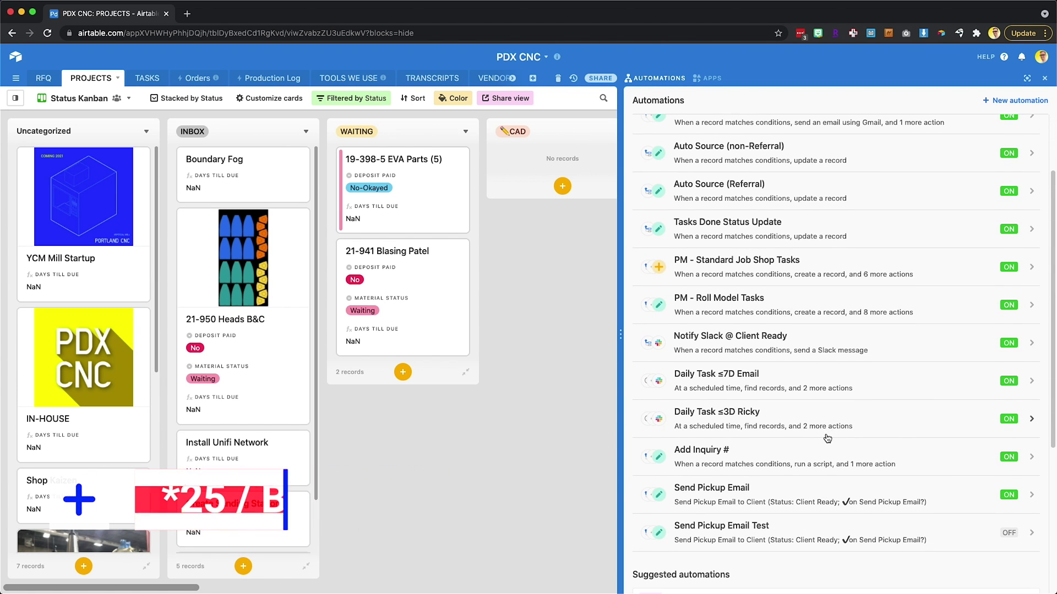
pyautogui.scroll(3, 825, 434)
pyautogui.scroll(-5, 688, 418)
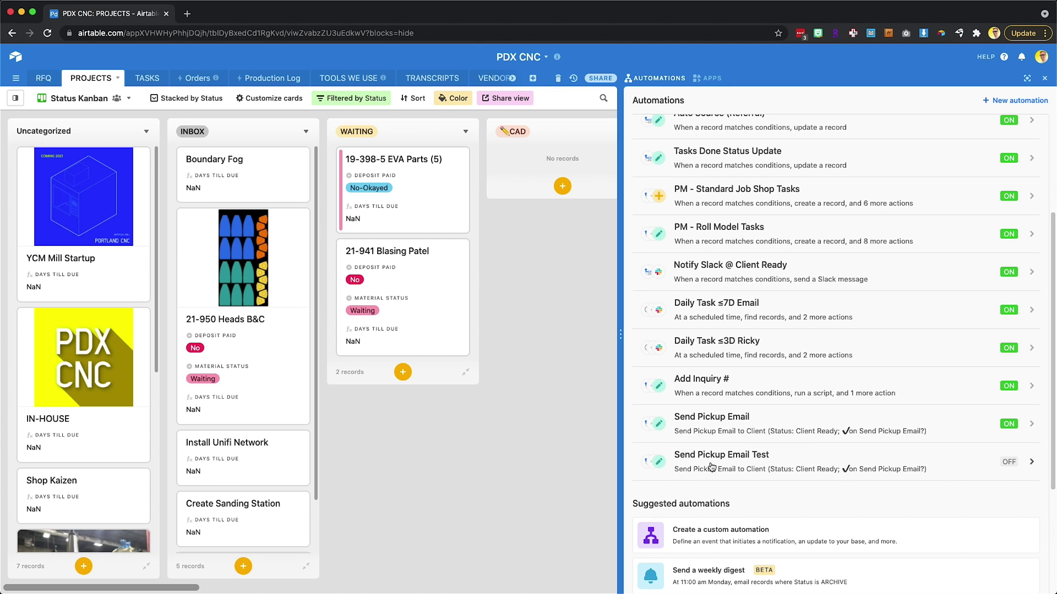
pyautogui.click(748, 459)
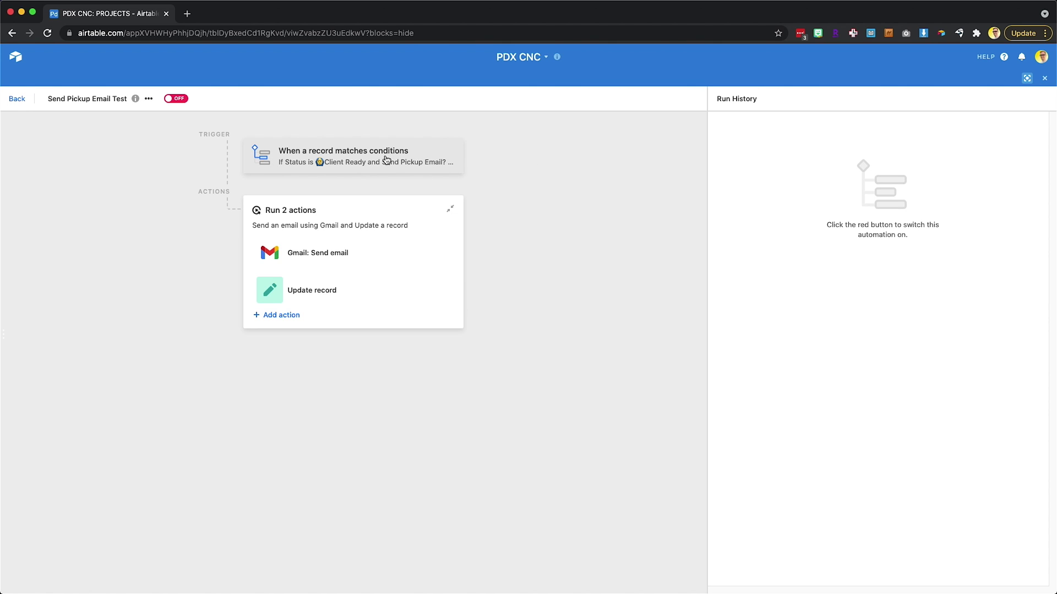
# Show the trigger's settings, review trigger types, and keep 'When record matches conditions'.
pyautogui.click(387, 160)
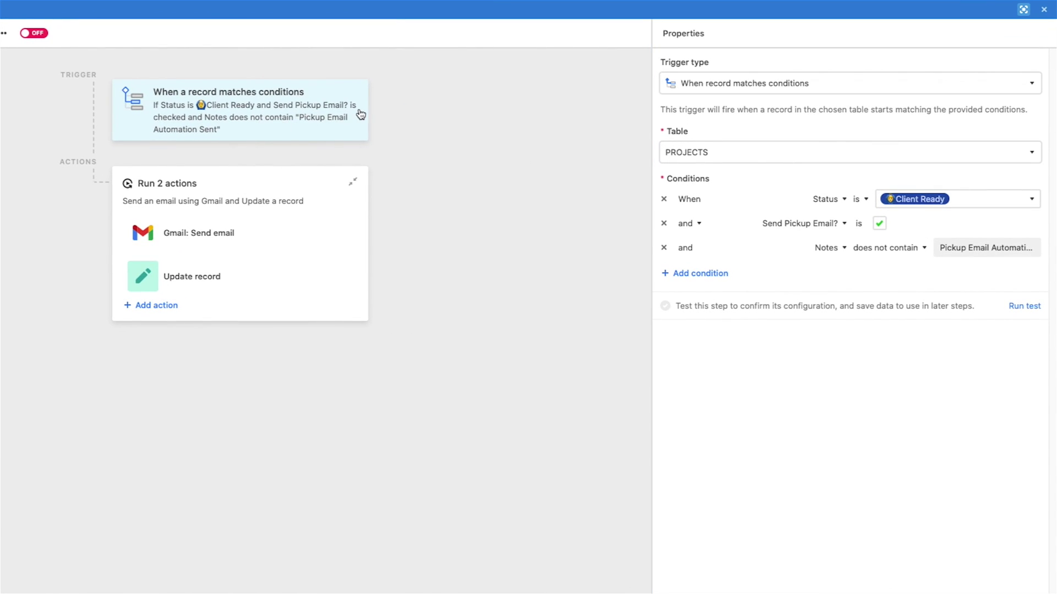
pyautogui.click(716, 91)
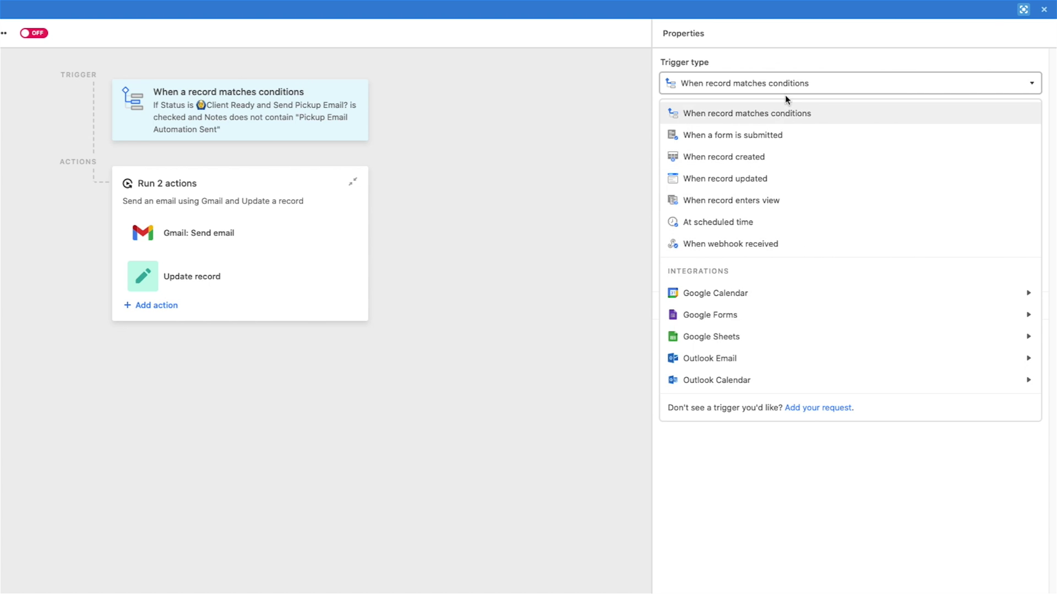
pyautogui.moveTo(780, 296)
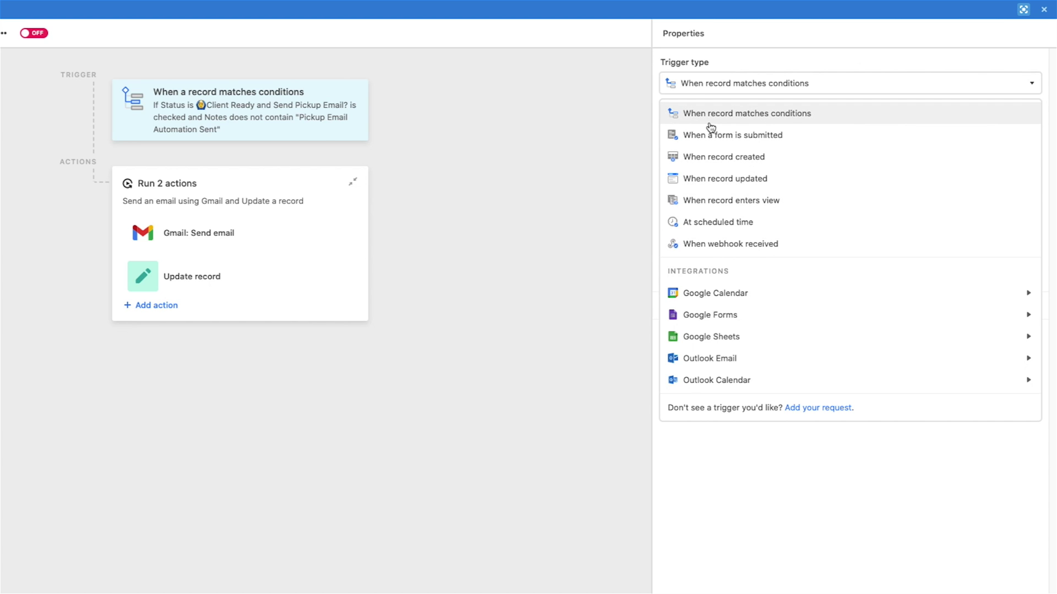
pyautogui.click(782, 115)
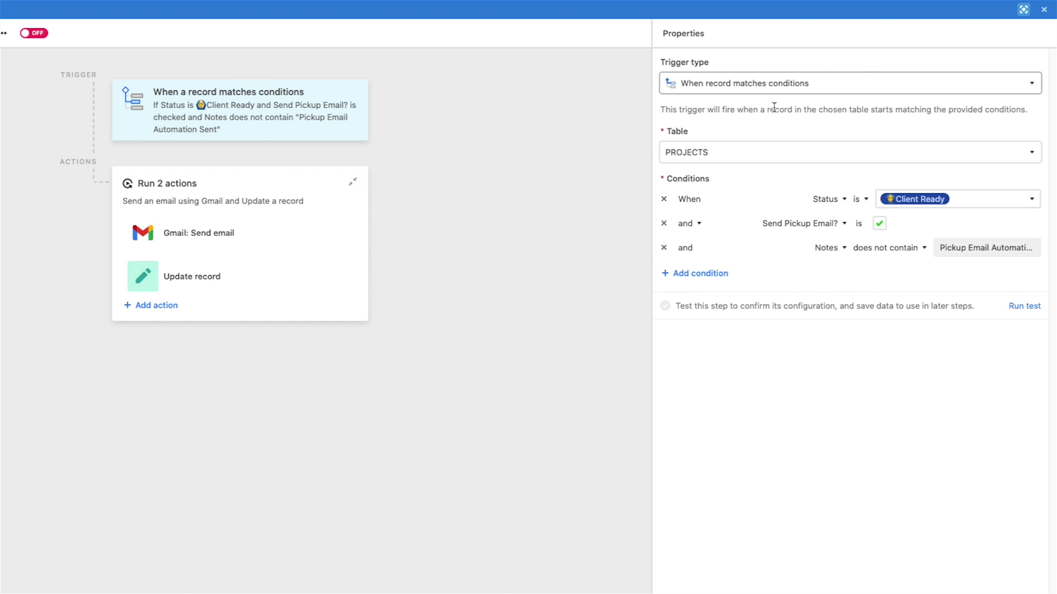
pyautogui.click(707, 156)
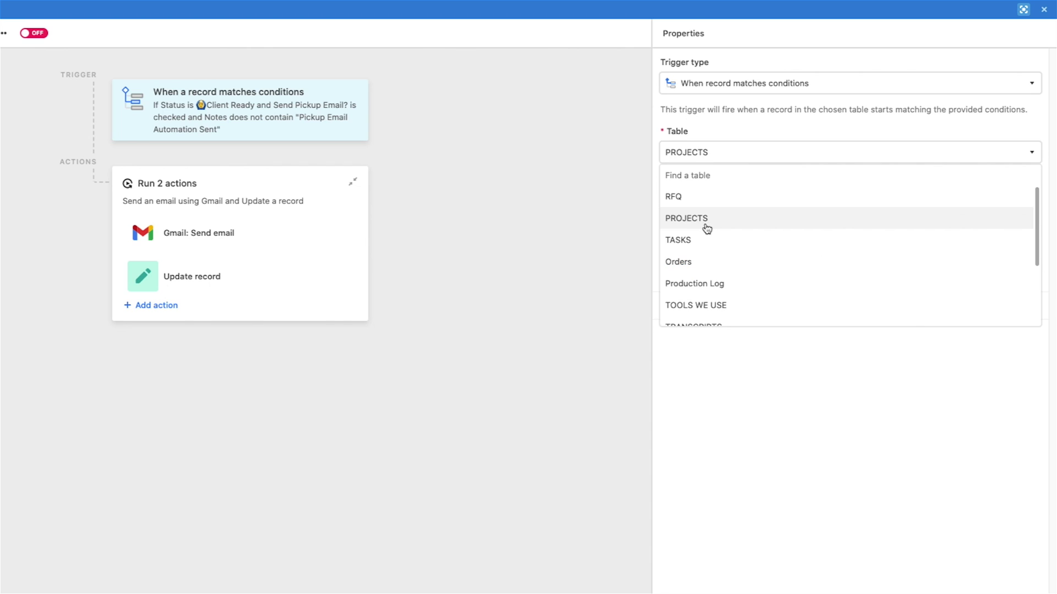
pyautogui.click(767, 142)
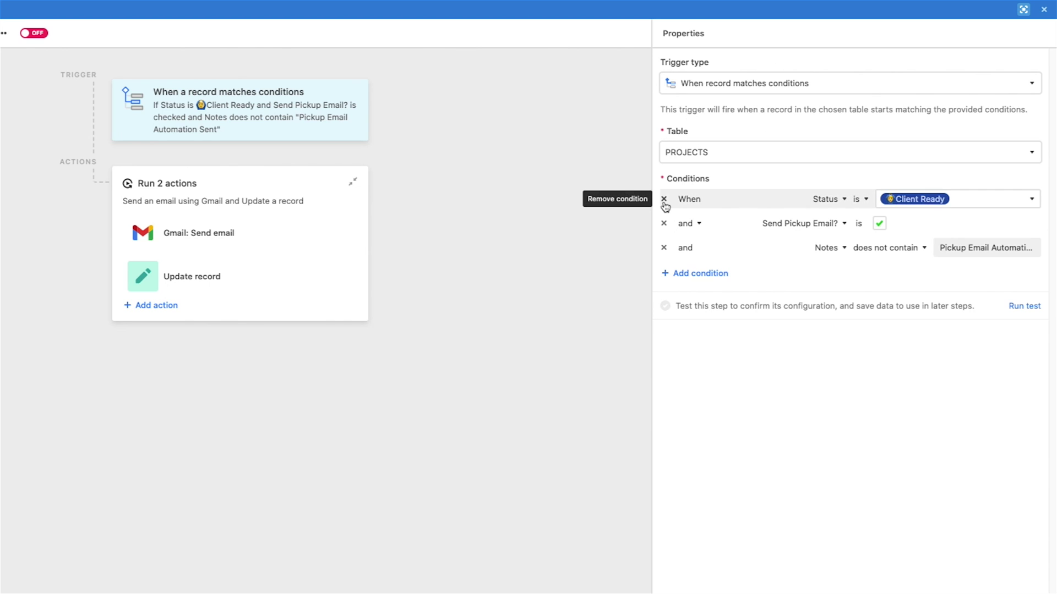
pyautogui.click(686, 277)
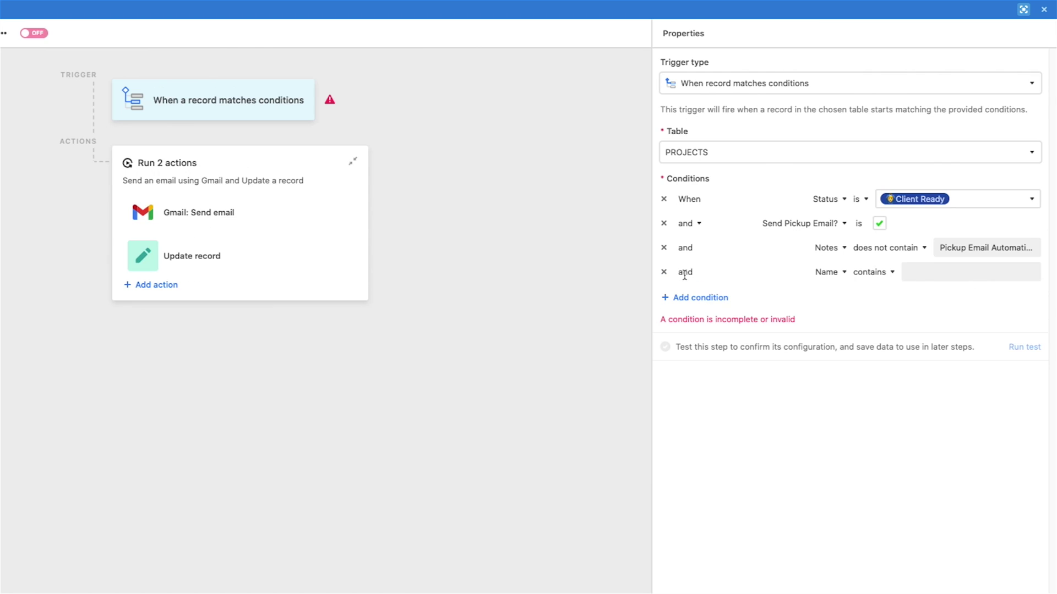
pyautogui.click(818, 275)
pyautogui.moveTo(845, 314)
pyautogui.mouseDown()
pyautogui.moveTo(845, 338)
pyautogui.moveTo(847, 320)
pyautogui.mouseUp()
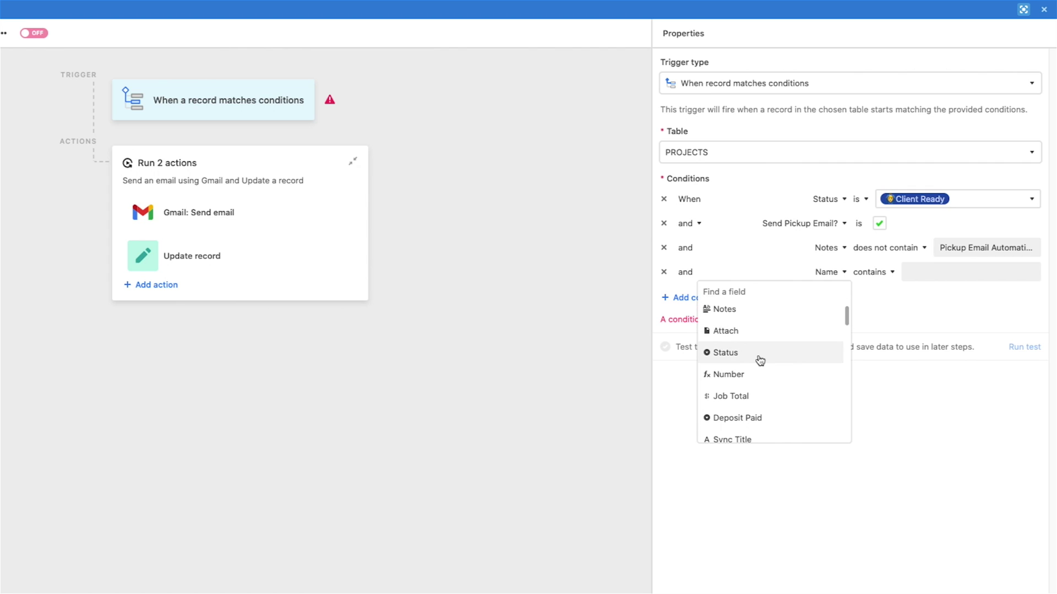
pyautogui.click(746, 401)
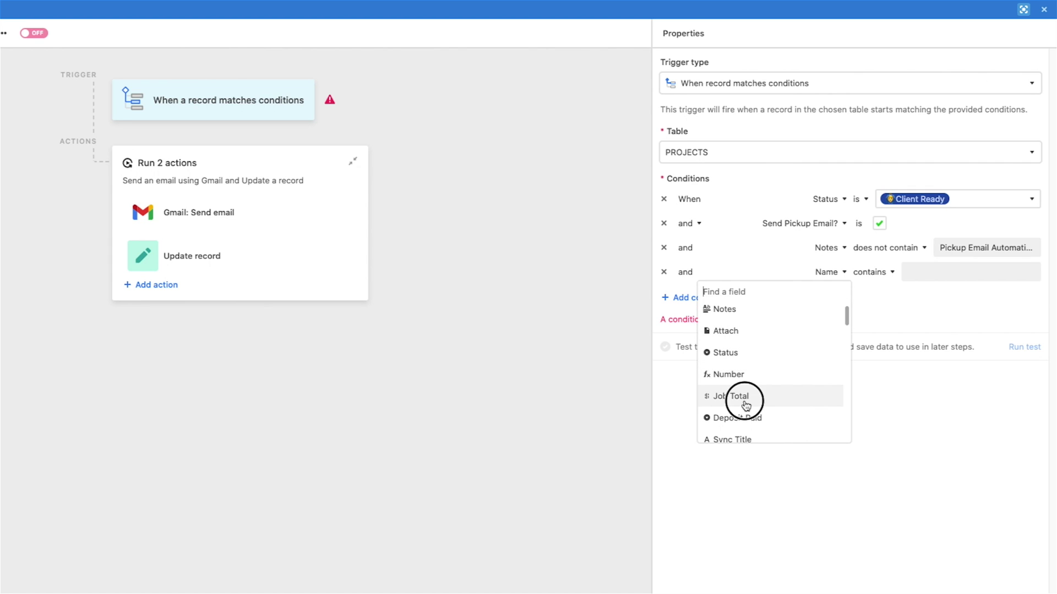
pyautogui.click(860, 272)
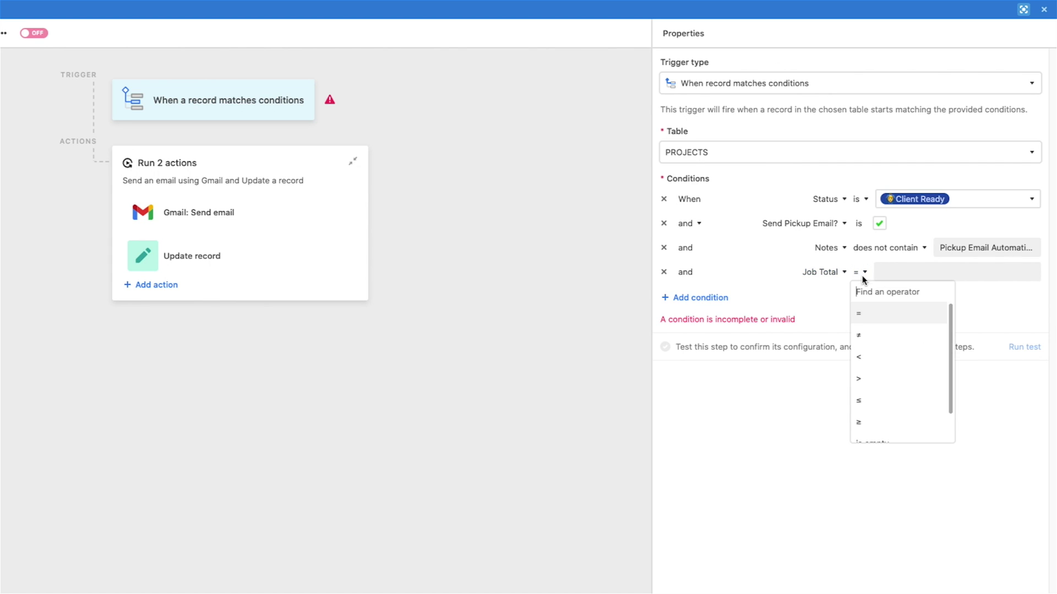
pyautogui.click(864, 379)
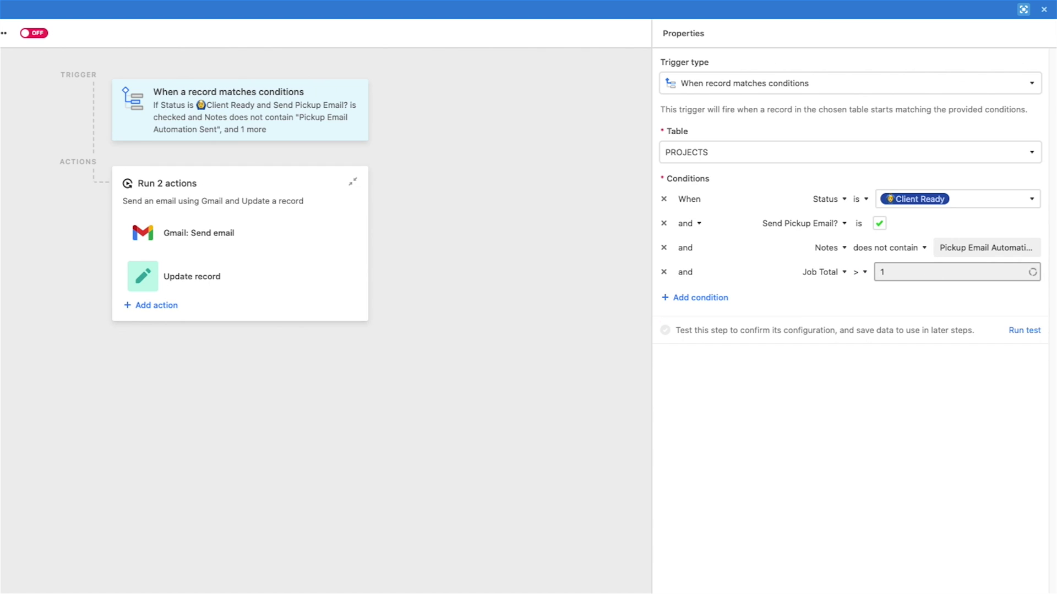
pyautogui.click(927, 386)
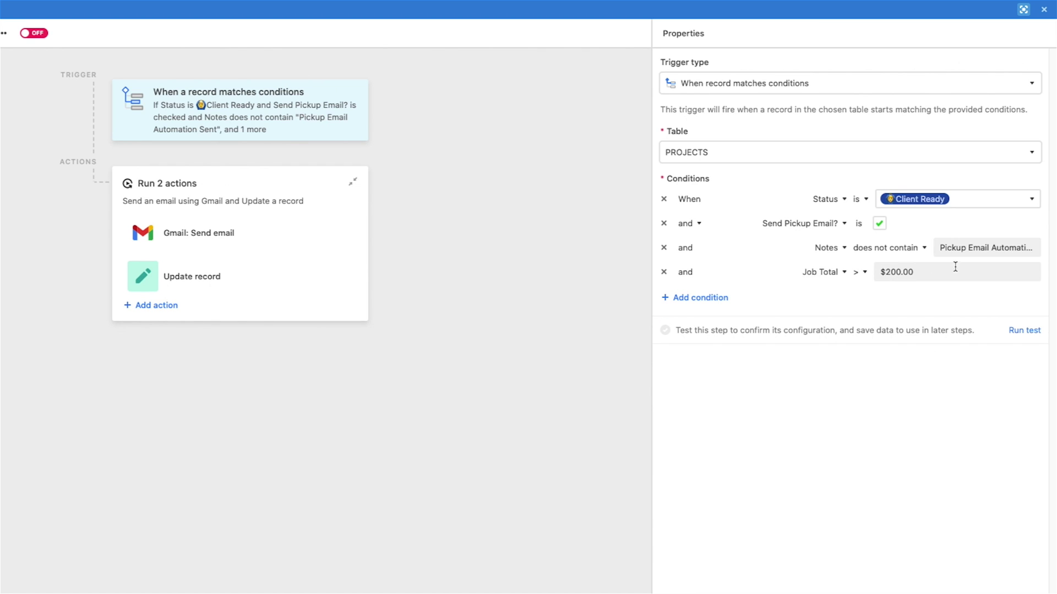
pyautogui.click(664, 272)
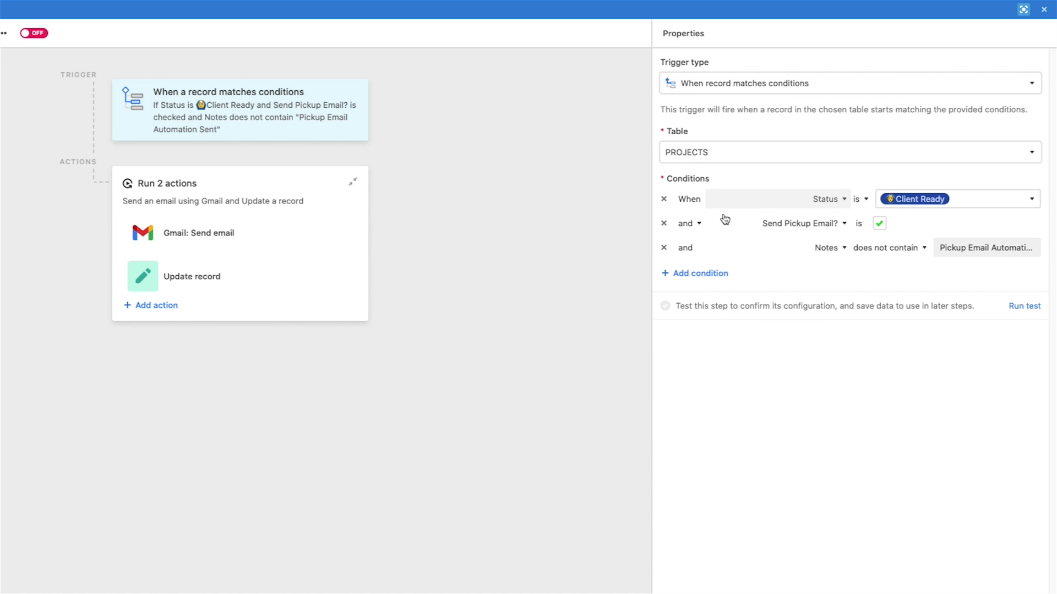
# Keep conditions joined with 'and': Status is Client Ready and Send Pickup Email? checked.
pyautogui.click(696, 223)
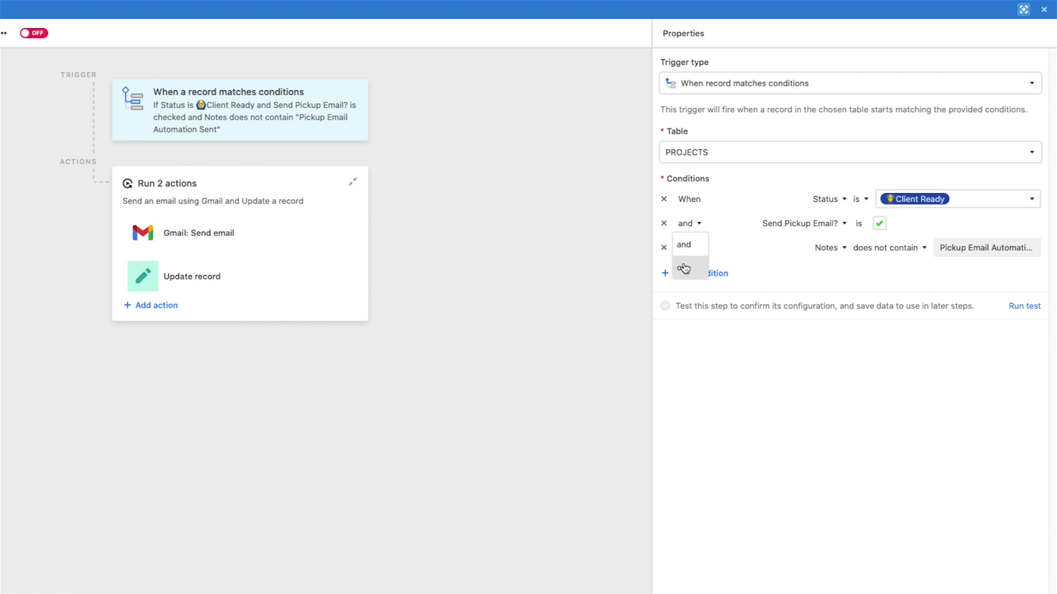
pyautogui.click(806, 347)
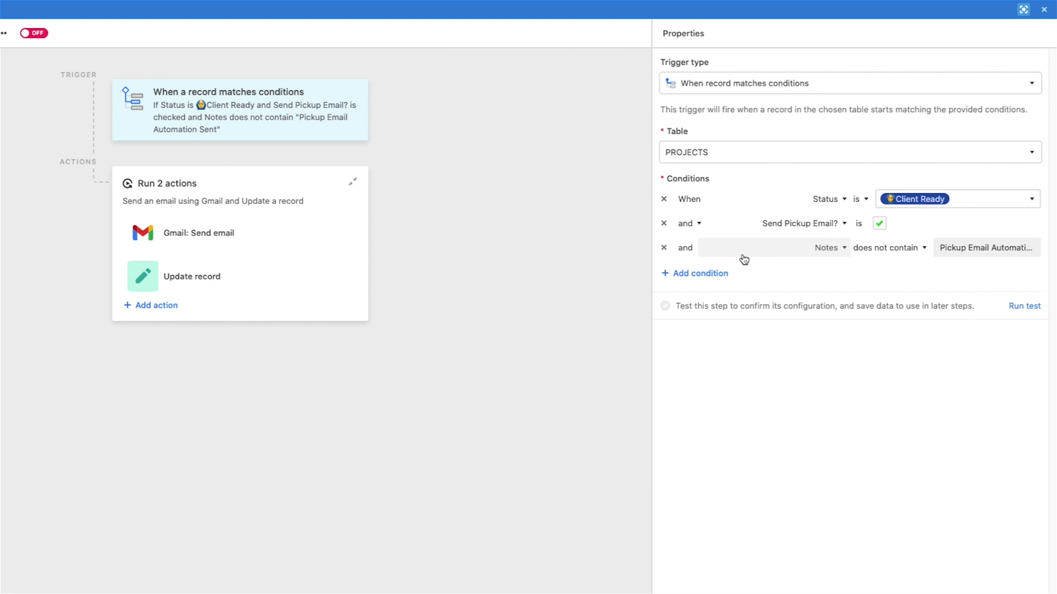
pyautogui.moveTo(651, 249); pyautogui.dragTo(560, 247)
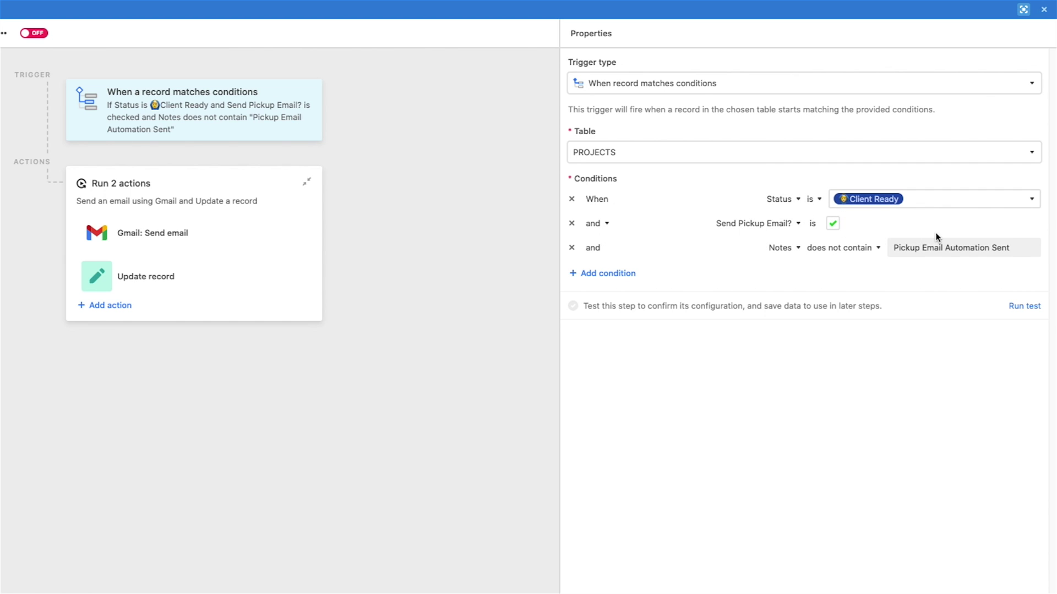
pyautogui.click(876, 208)
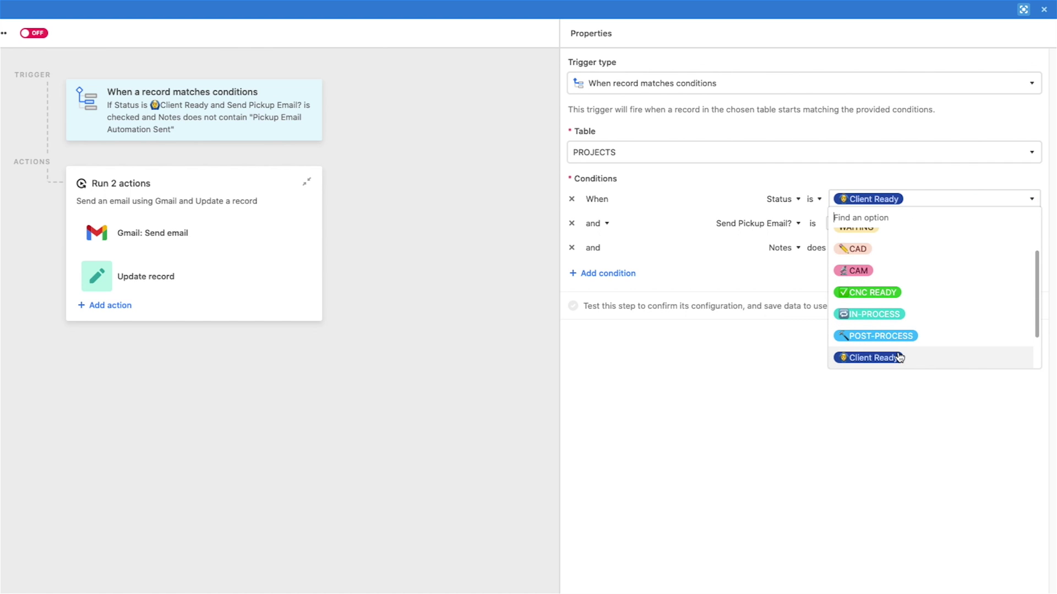
pyautogui.scroll(1, 905, 253)
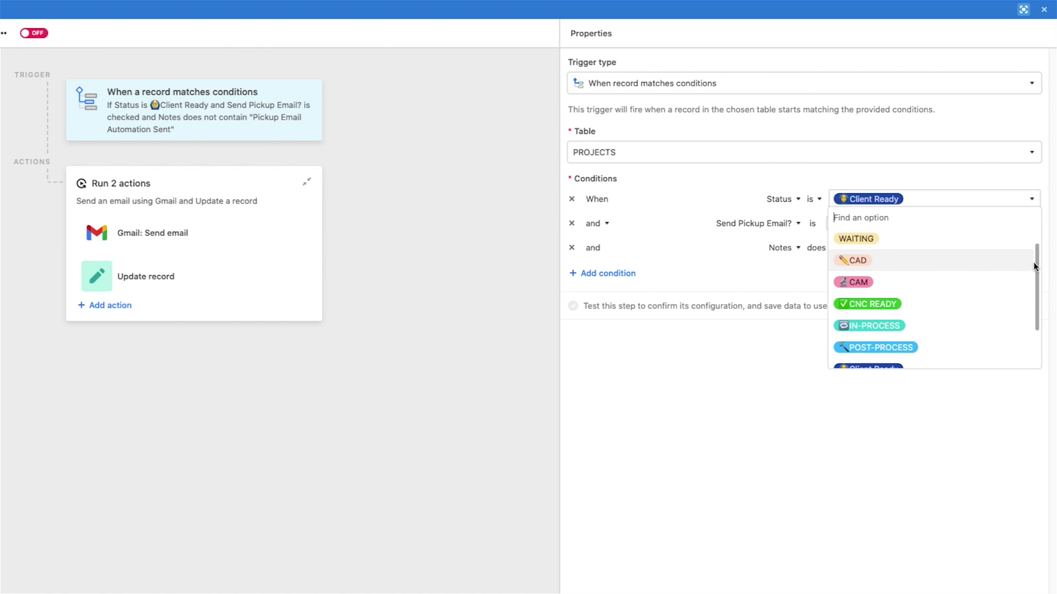
pyautogui.moveTo(1035, 269); pyautogui.dragTo(1033, 295)
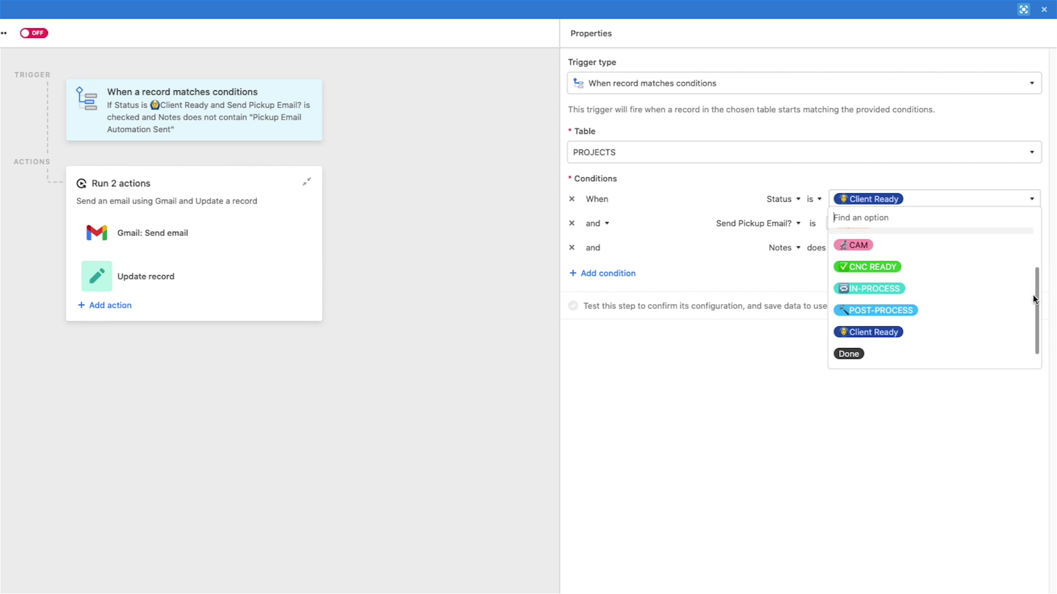
pyautogui.click(868, 333)
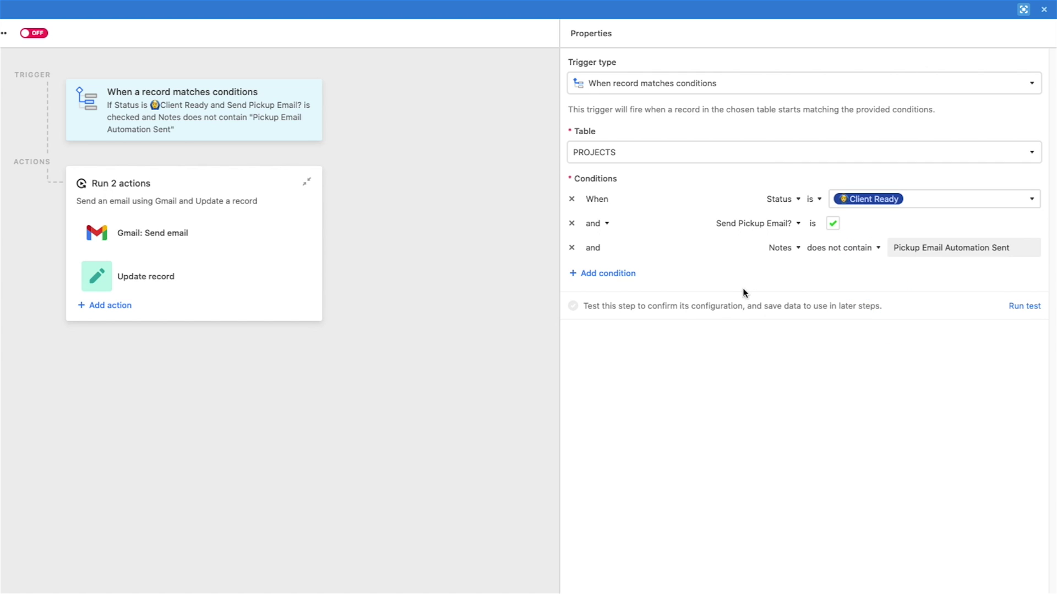
pyautogui.click(788, 225)
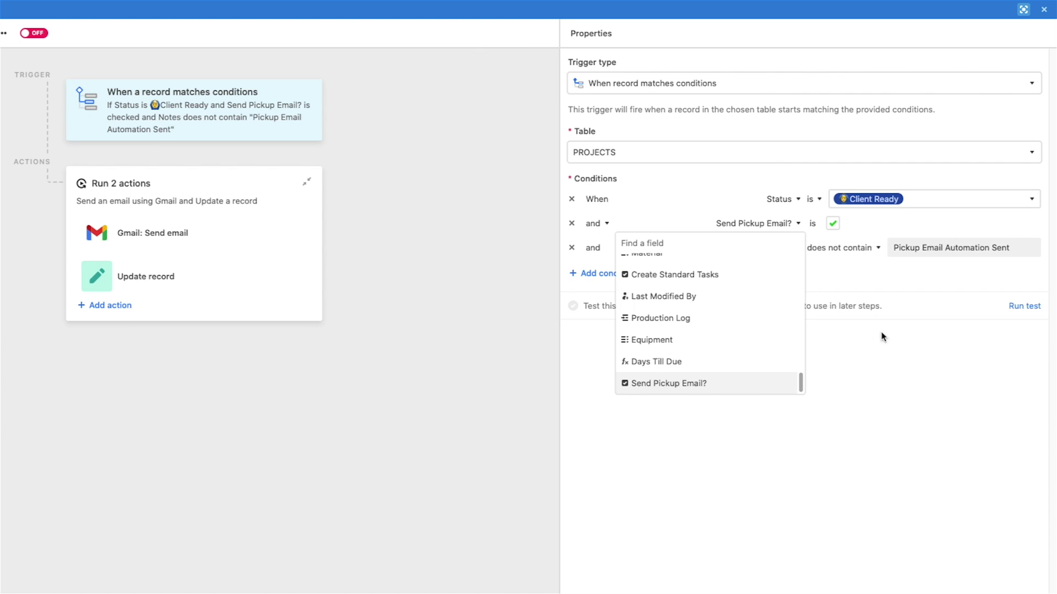
pyautogui.click(824, 398)
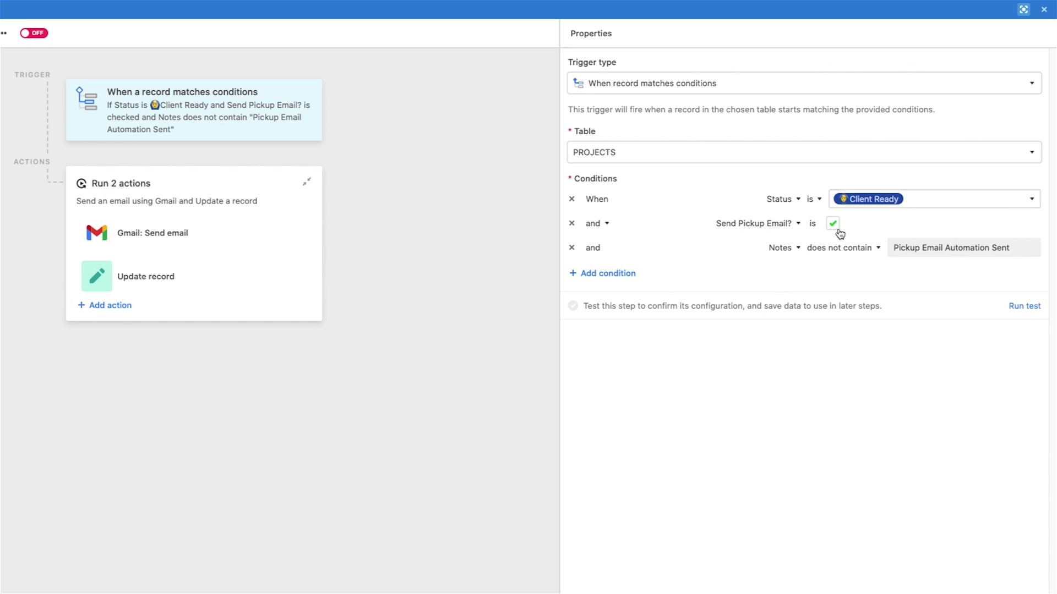
# Add two empty conditions and delete them again, leaving the original three.
pyautogui.click(615, 282)
pyautogui.click(574, 299)
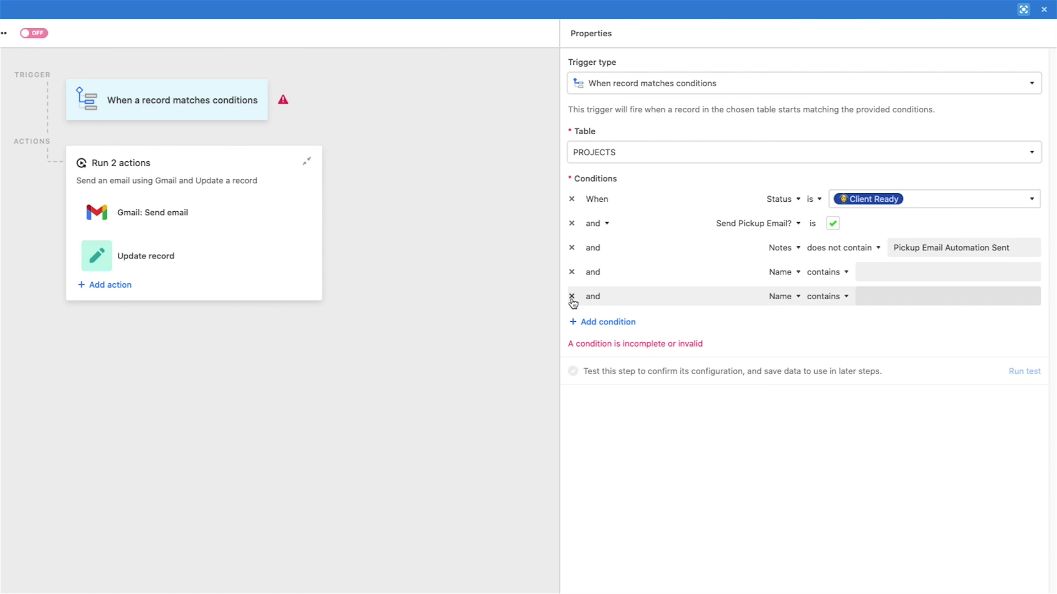
pyautogui.click(572, 273)
pyautogui.click(572, 272)
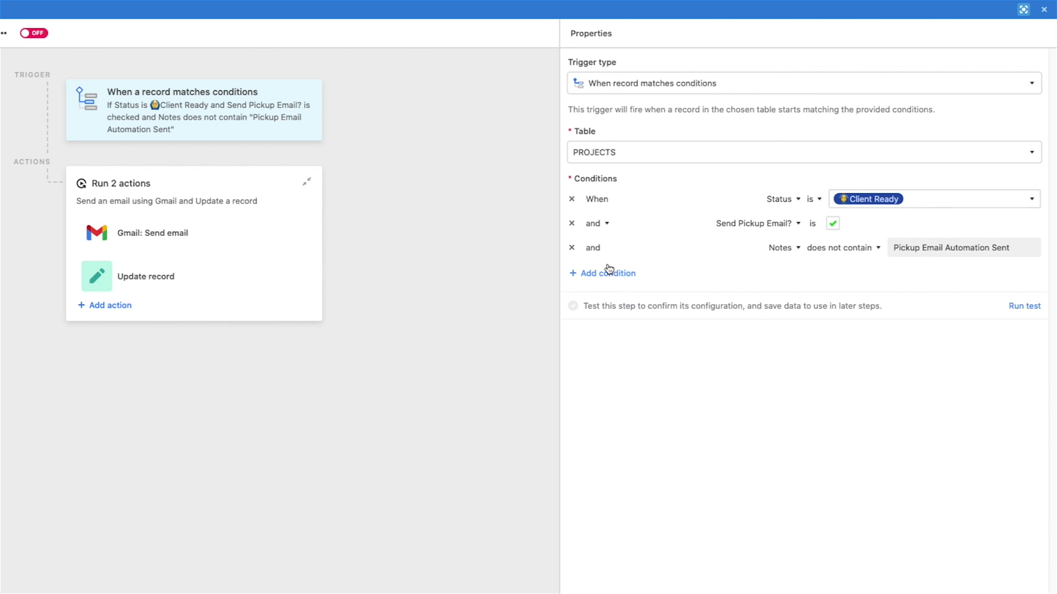
# Review the Notes condition's field and operator options without changing them, then run the trigger test.
pyautogui.click(792, 248)
pyautogui.click(827, 256)
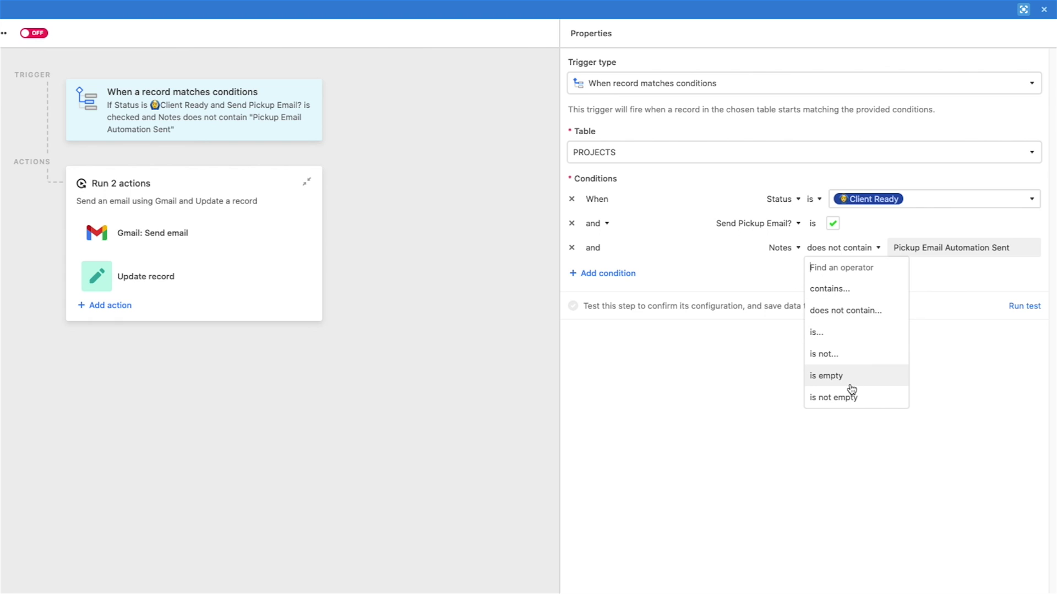
pyautogui.click(743, 394)
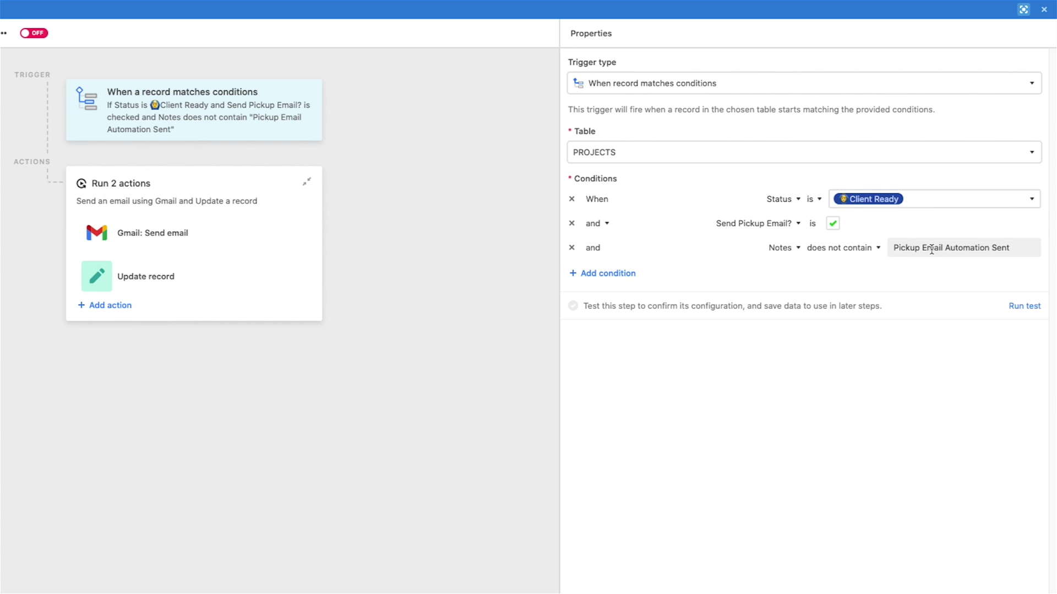
pyautogui.click(842, 250)
pyautogui.click(794, 251)
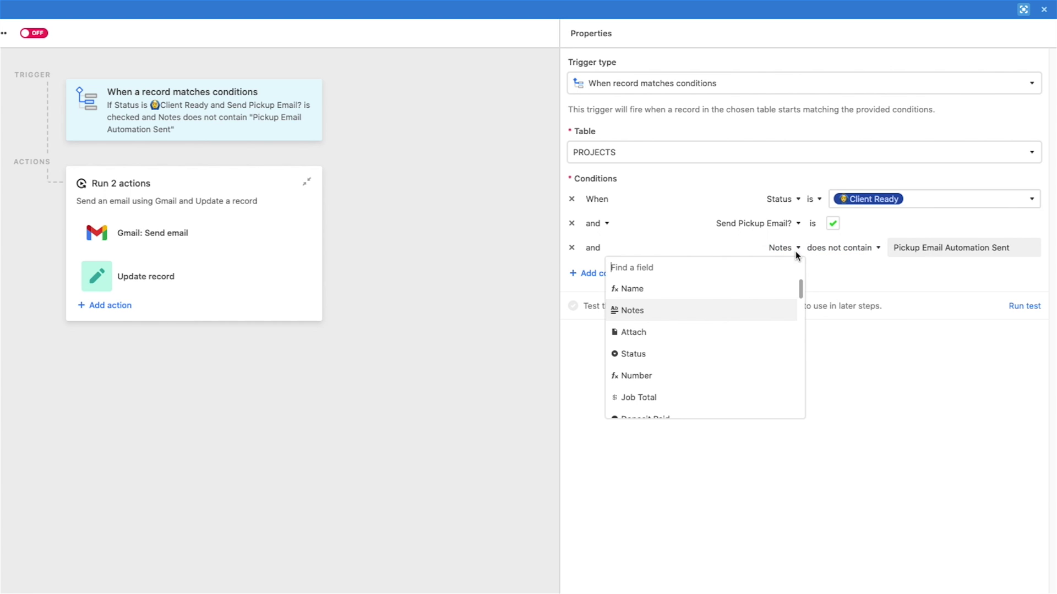
pyautogui.click(875, 250)
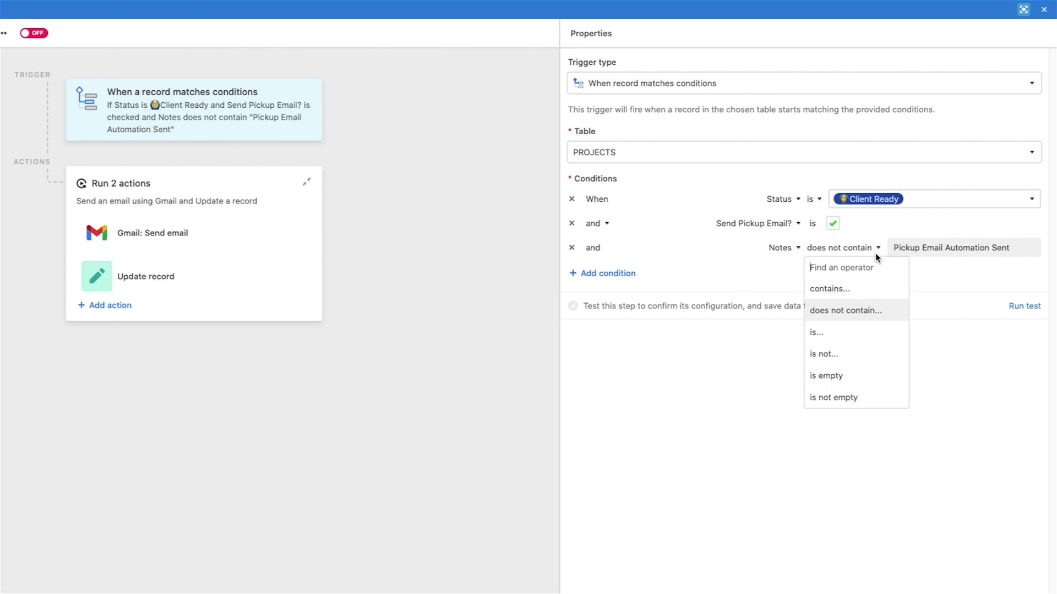
pyautogui.click(785, 248)
pyautogui.moveTo(800, 292); pyautogui.dragTo(807, 328)
pyautogui.click(835, 348)
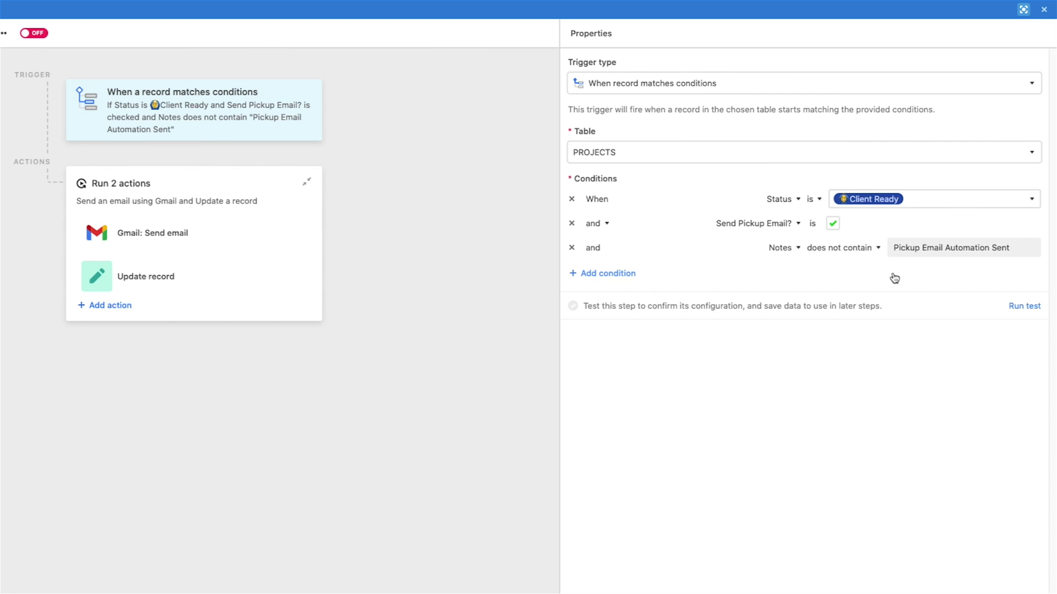
pyautogui.click(1026, 307)
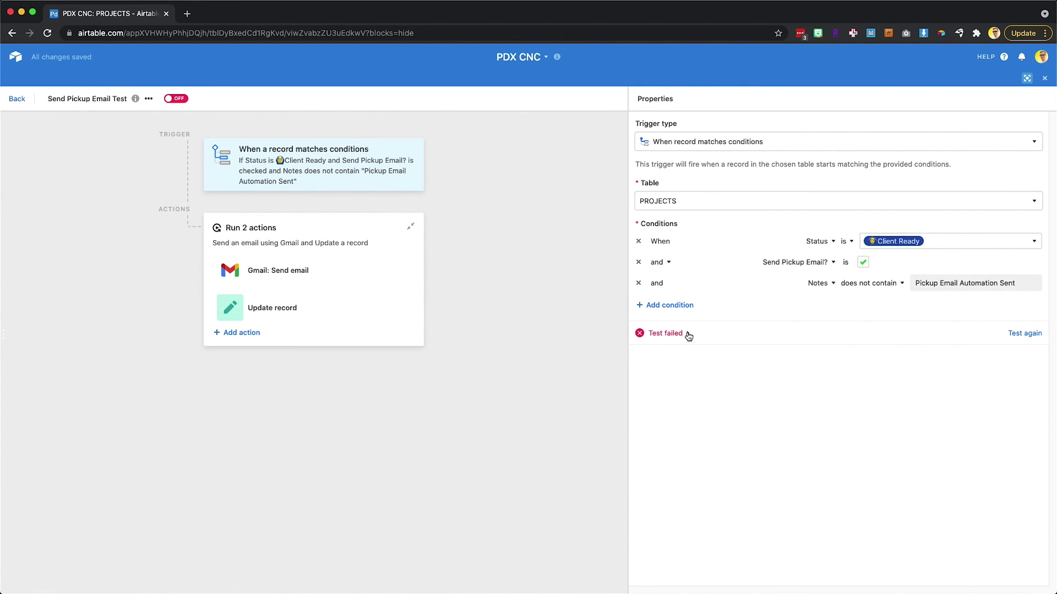
# Back on the Projects board, drag the 999 Big Spheres card from In-Process into Client Ready.
pyautogui.click(17, 100)
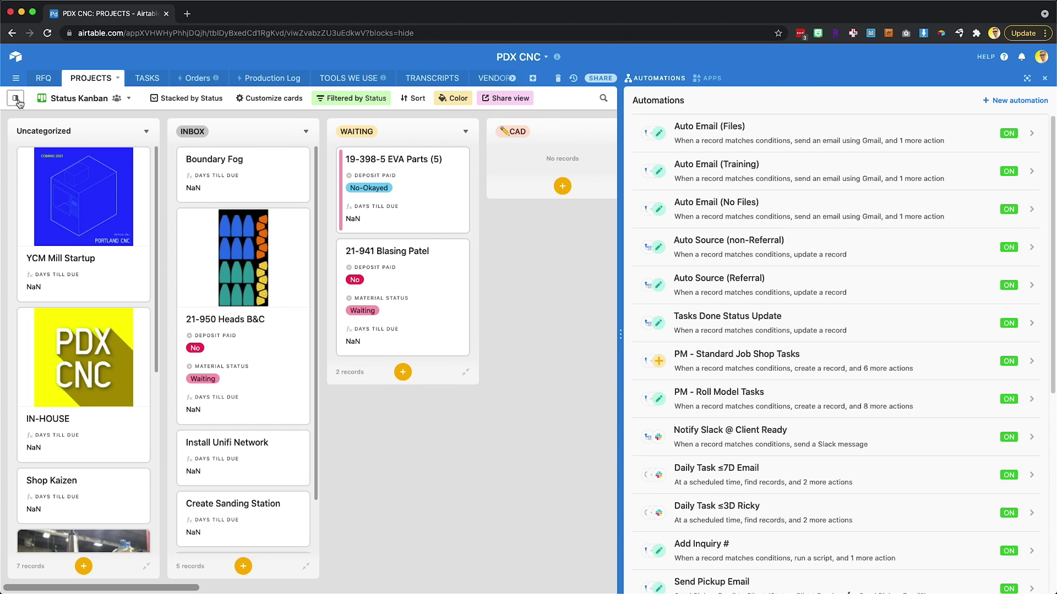
pyautogui.hscroll(10, 336, 265)
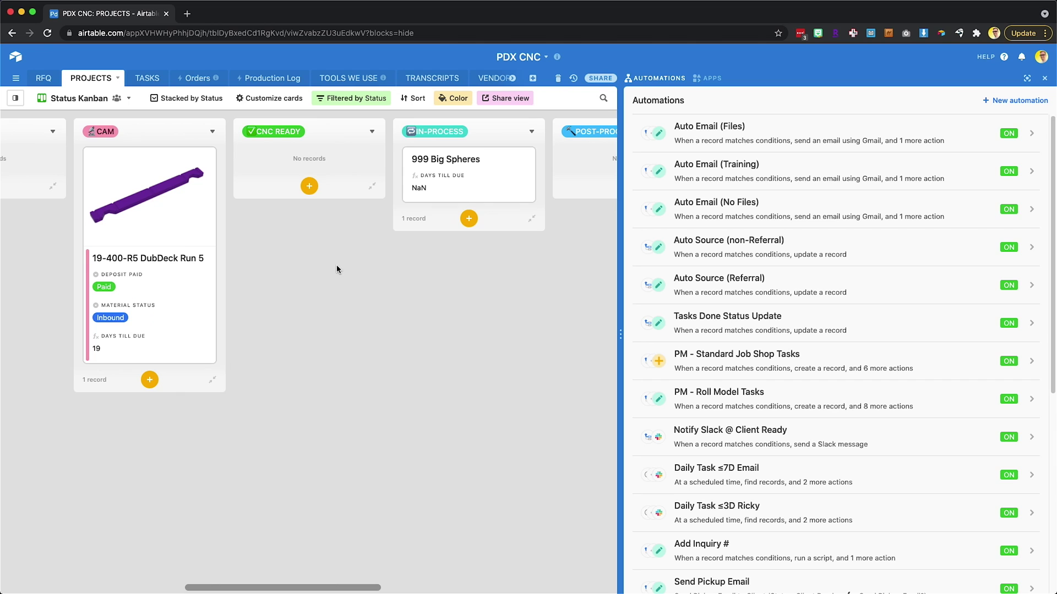
pyautogui.click(458, 164)
pyautogui.press('Escape')
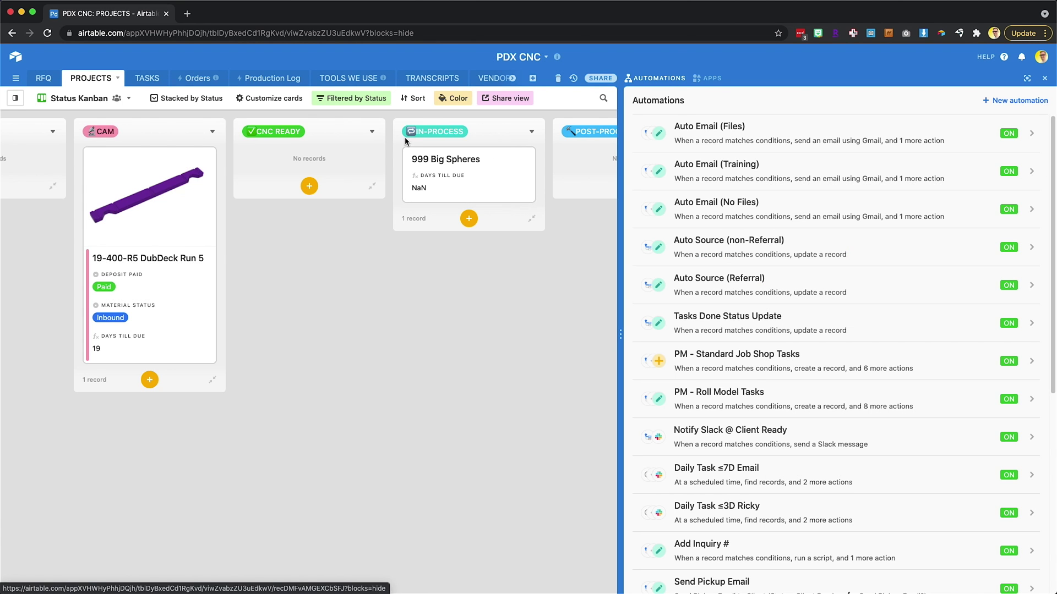
pyautogui.hscroll(4, 419, 165)
pyautogui.hscroll(1, 412, 165)
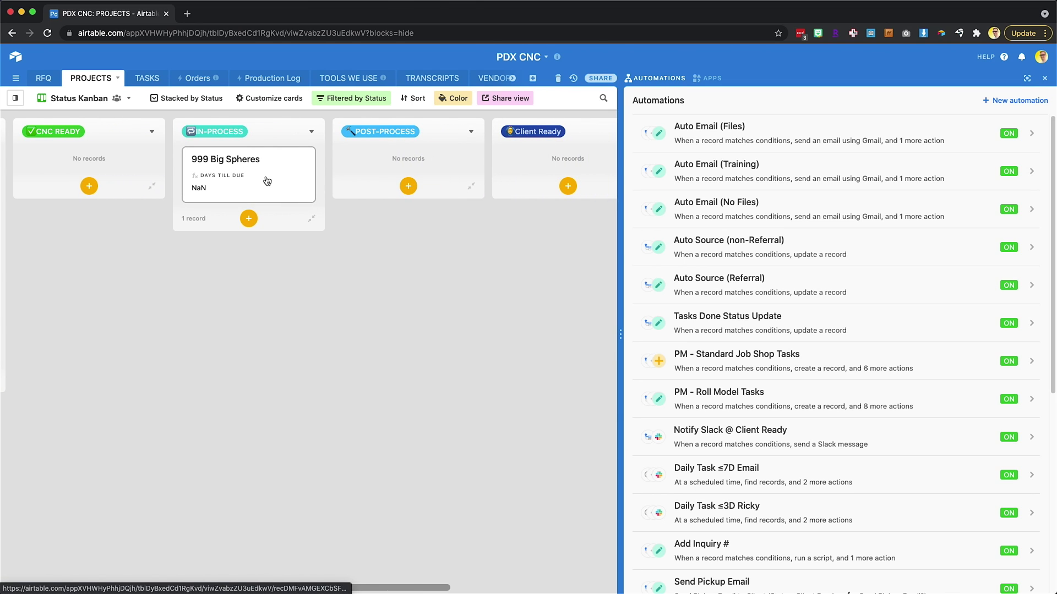
pyautogui.moveTo(267, 181); pyautogui.dragTo(530, 162)
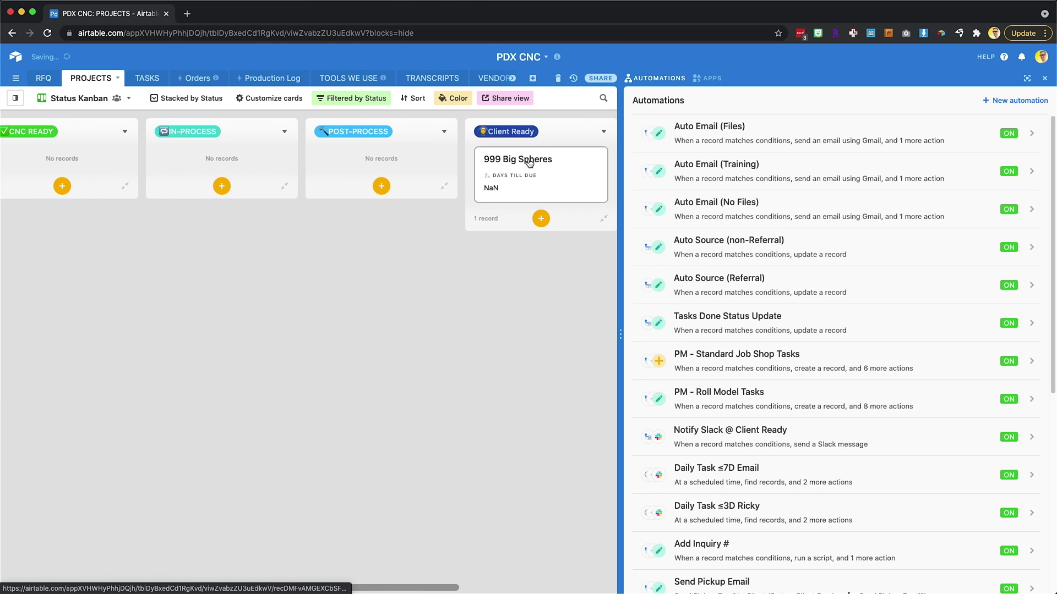
# Tick the Send Pickup Email? checkbox on the 999 Big Spheres record and close it.
pyautogui.click(530, 163)
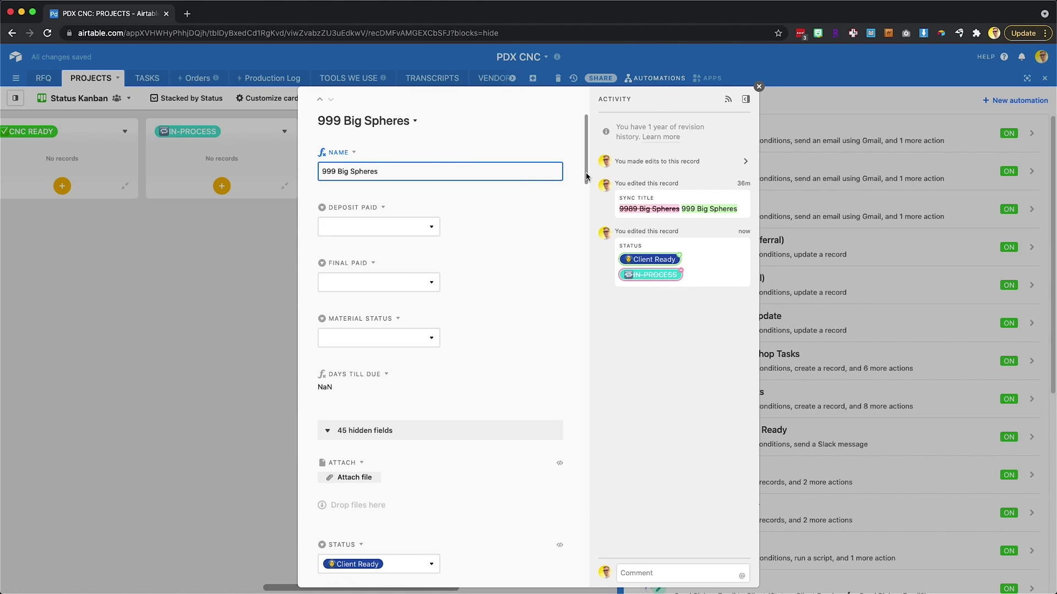
pyautogui.moveTo(585, 176); pyautogui.dragTo(587, 196)
pyautogui.press('Escape')
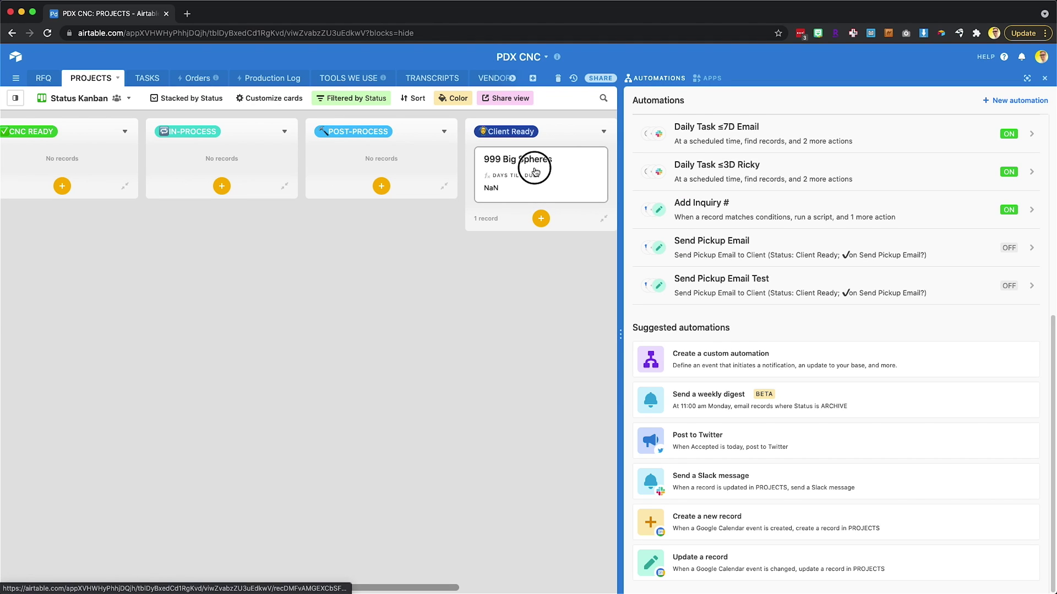
pyautogui.click(534, 171)
pyautogui.scroll(-20, 446, 300)
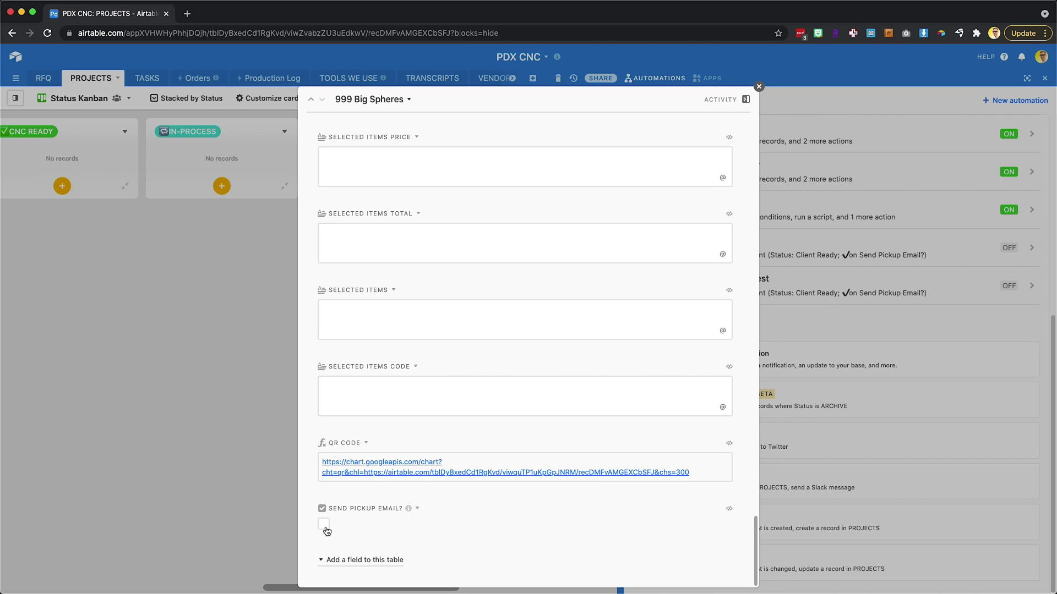
pyautogui.moveTo(408, 512)
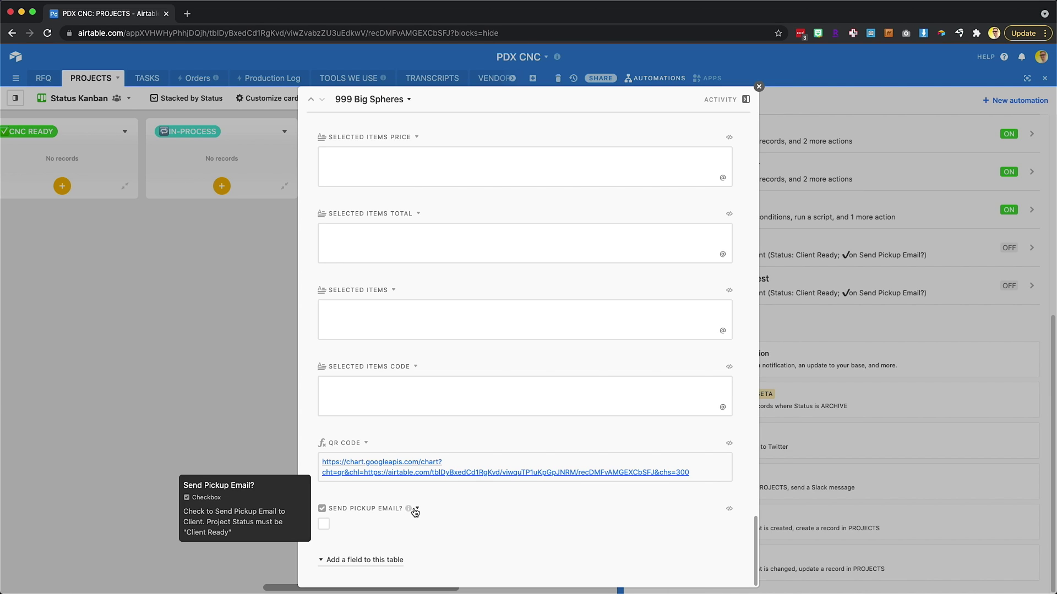
pyautogui.click(417, 510)
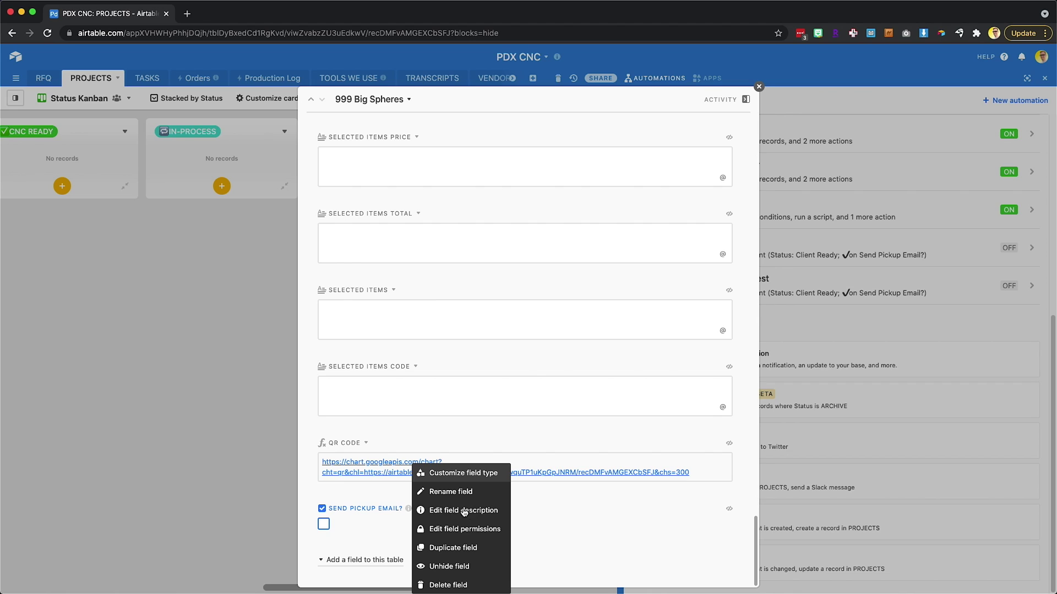
pyautogui.click(324, 525)
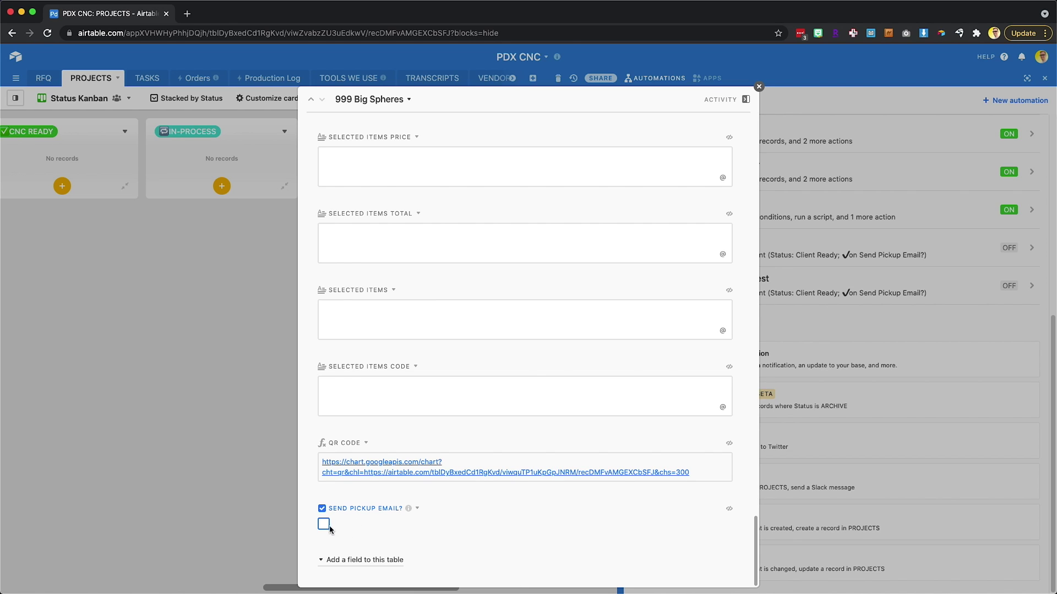
pyautogui.click(325, 525)
pyautogui.click(759, 87)
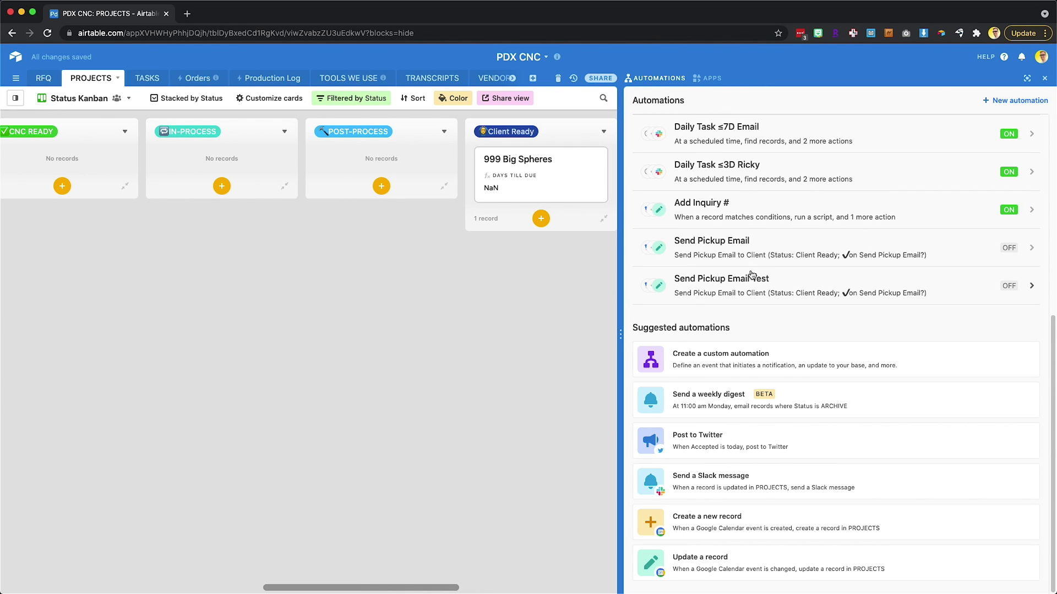
# Rerun the Send Pickup Email Test trigger test and expand its input showing 999 Big Spheres.
pyautogui.click(747, 288)
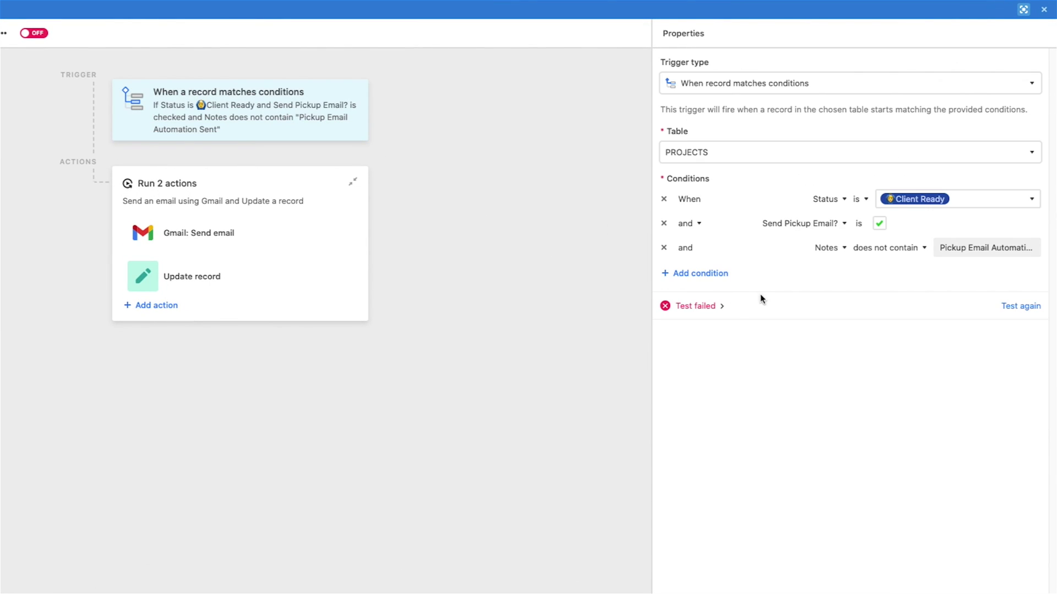
pyautogui.click(1021, 307)
pyautogui.click(760, 310)
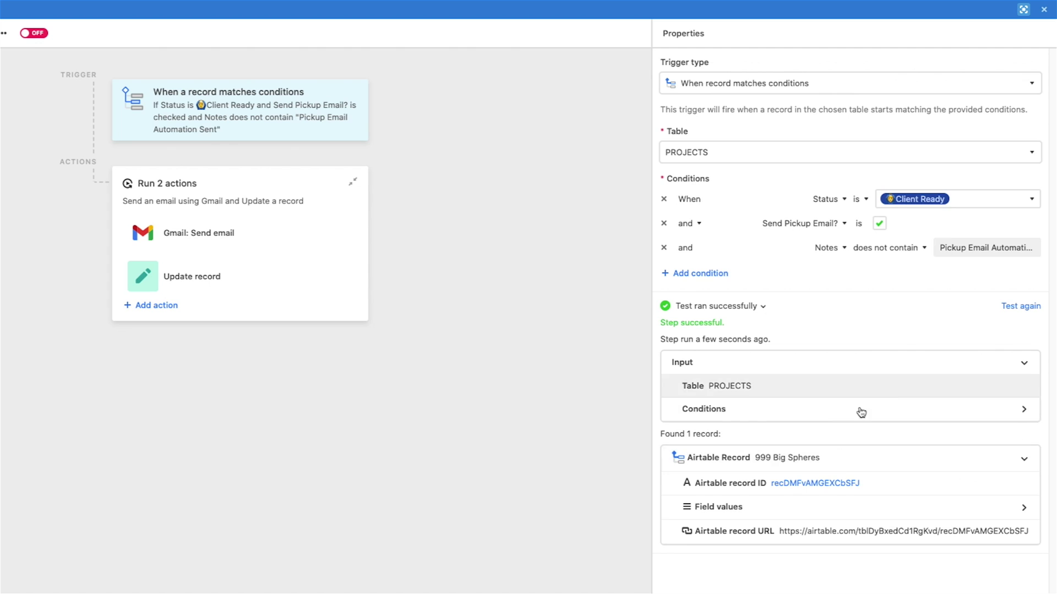
# Show the Gmail send-email step's settings and browse the list of addable action types.
pyautogui.click(245, 244)
pyautogui.click(145, 285)
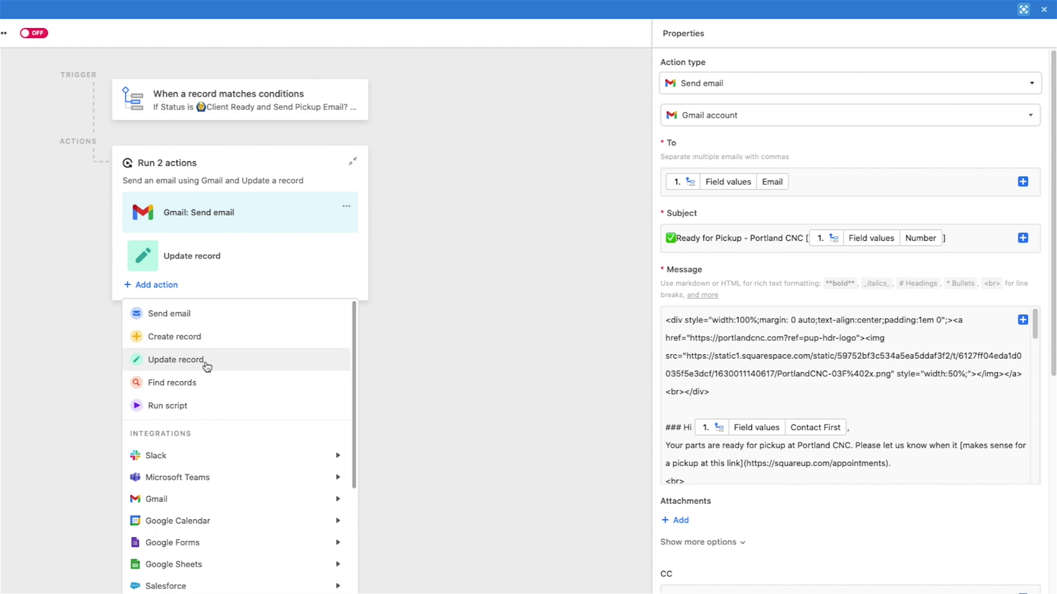
pyautogui.moveTo(353, 411); pyautogui.dragTo(363, 474)
pyautogui.moveTo(176, 483)
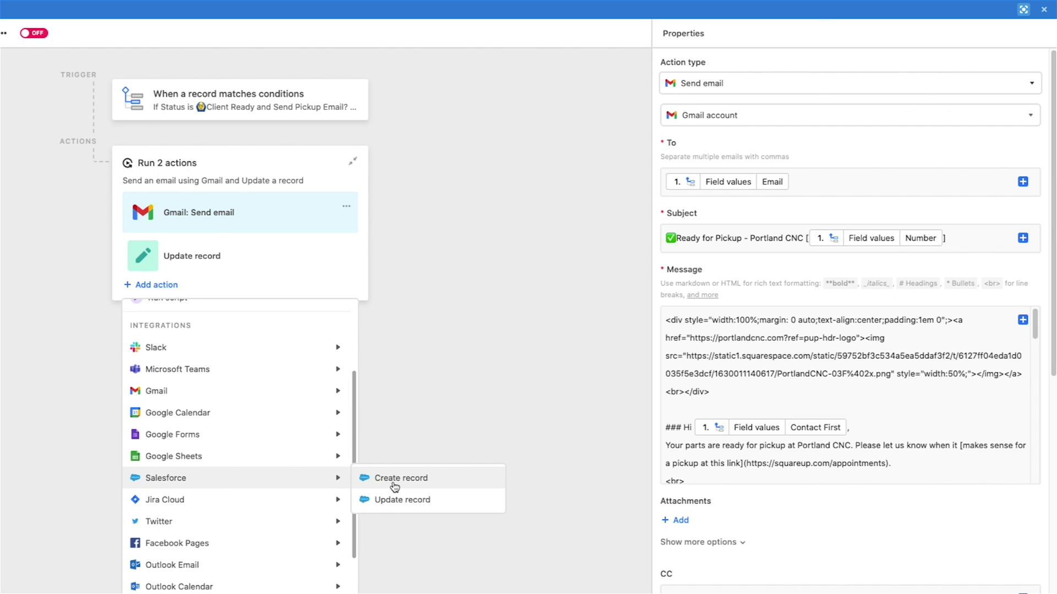
pyautogui.moveTo(353, 380); pyautogui.dragTo(363, 354)
pyautogui.moveTo(176, 400)
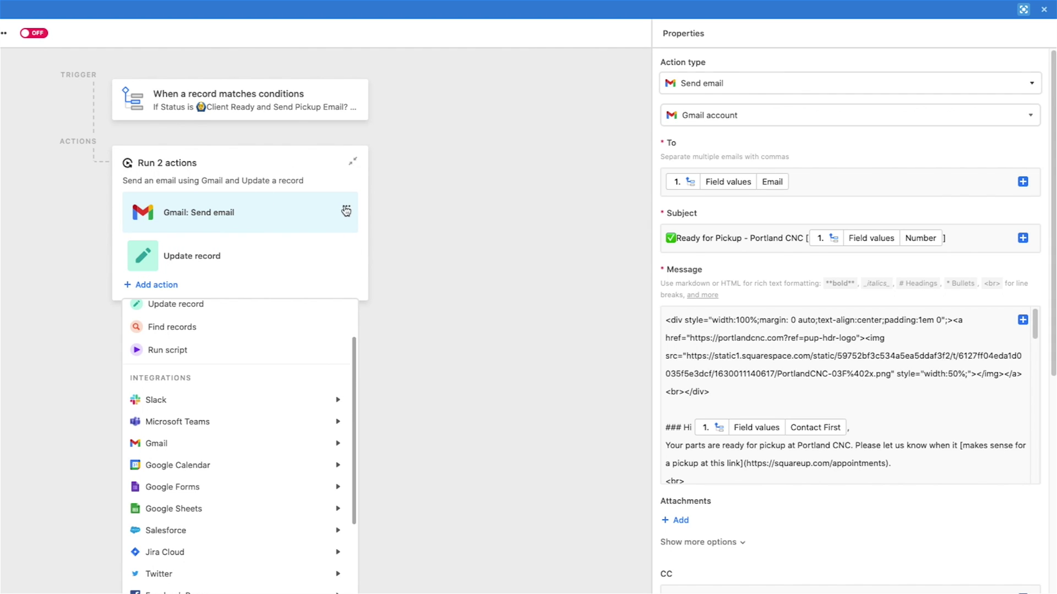
# Widen the Properties panel so the pickup email's subject and message lines read in full.
pyautogui.click(213, 218)
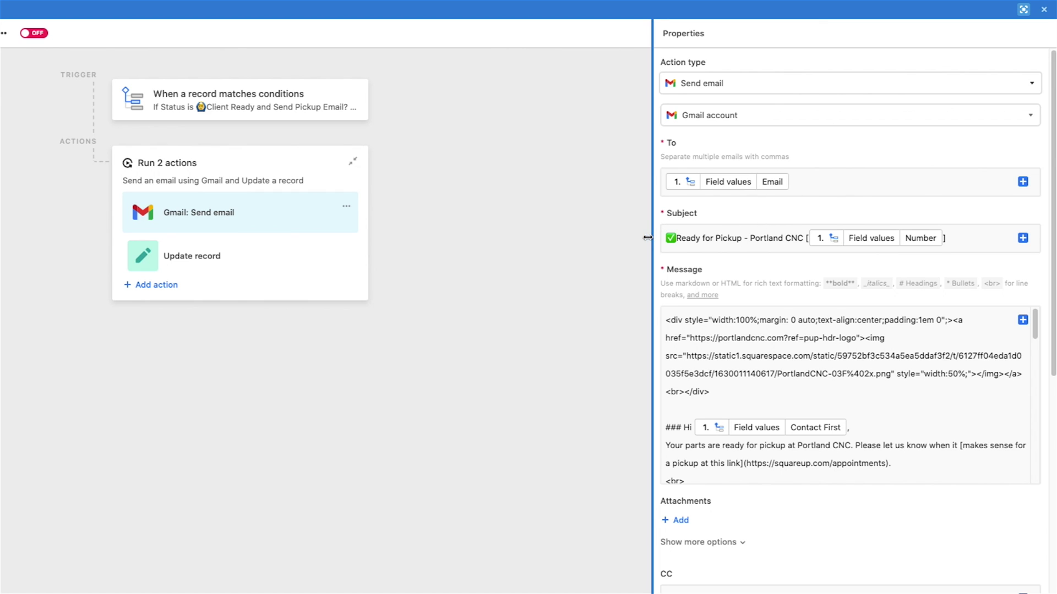
pyautogui.moveTo(654, 235); pyautogui.dragTo(504, 234)
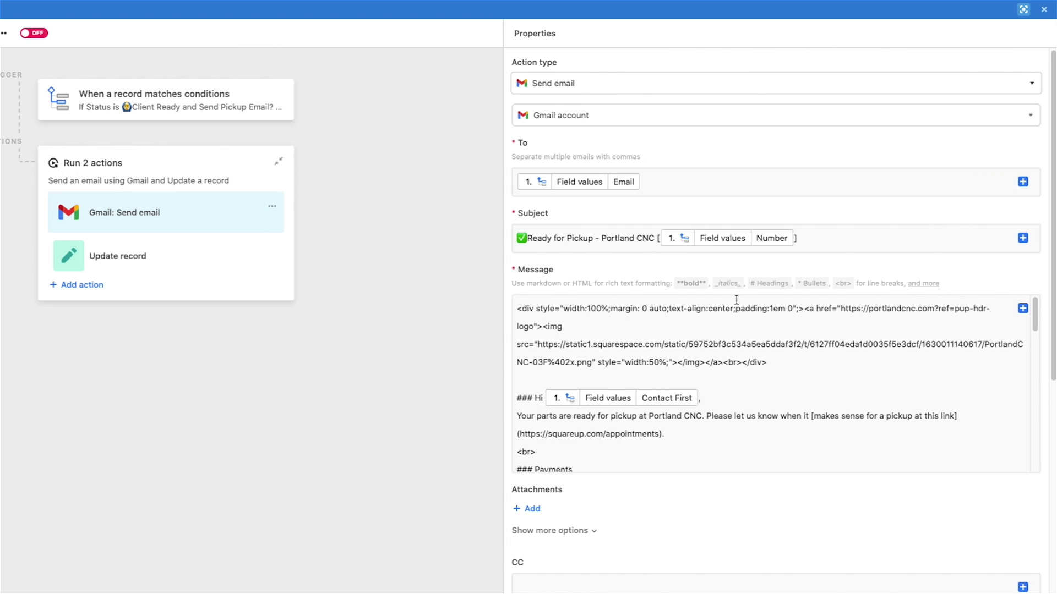
pyautogui.scroll(-6, 731, 486)
pyautogui.scroll(6, 618, 413)
pyautogui.click(81, 284)
pyautogui.click(684, 217)
pyautogui.click(725, 182)
# Make the triggering record's Email field the single recipient in the To field.
pyautogui.click(1023, 182)
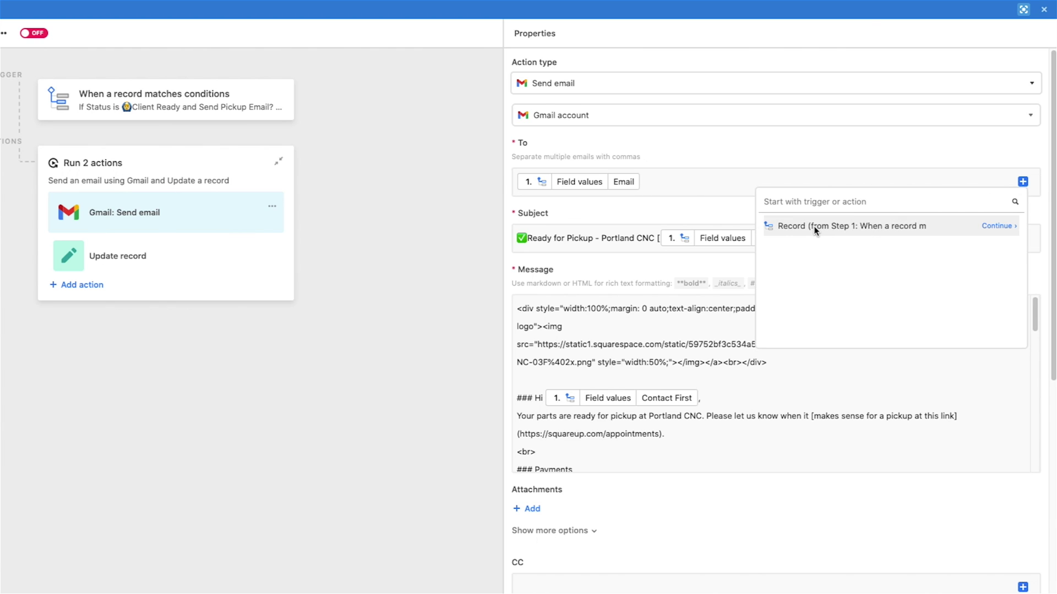
pyautogui.moveTo(968, 227)
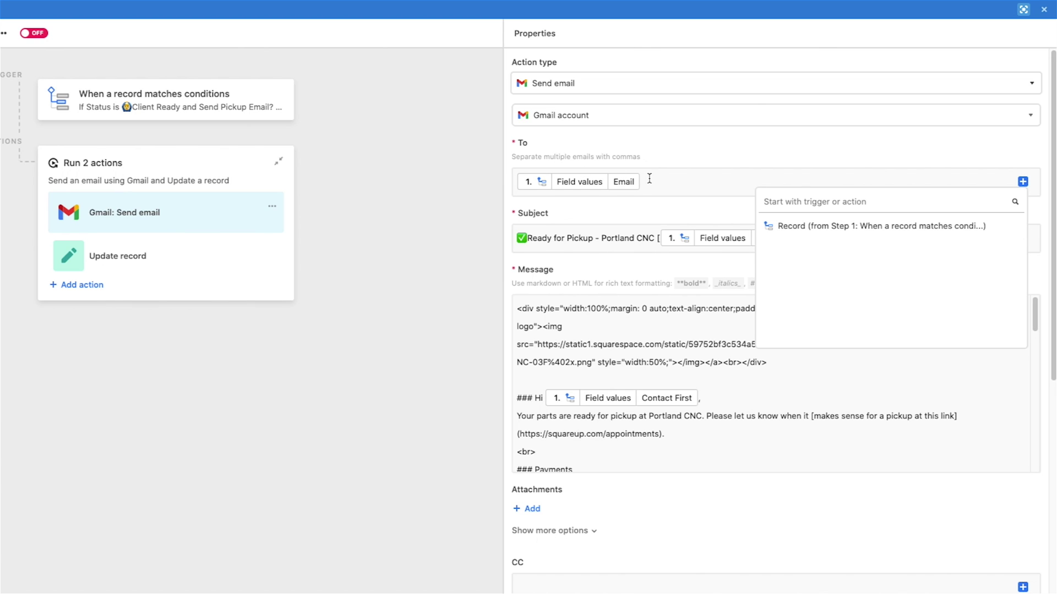
pyautogui.moveTo(896, 226)
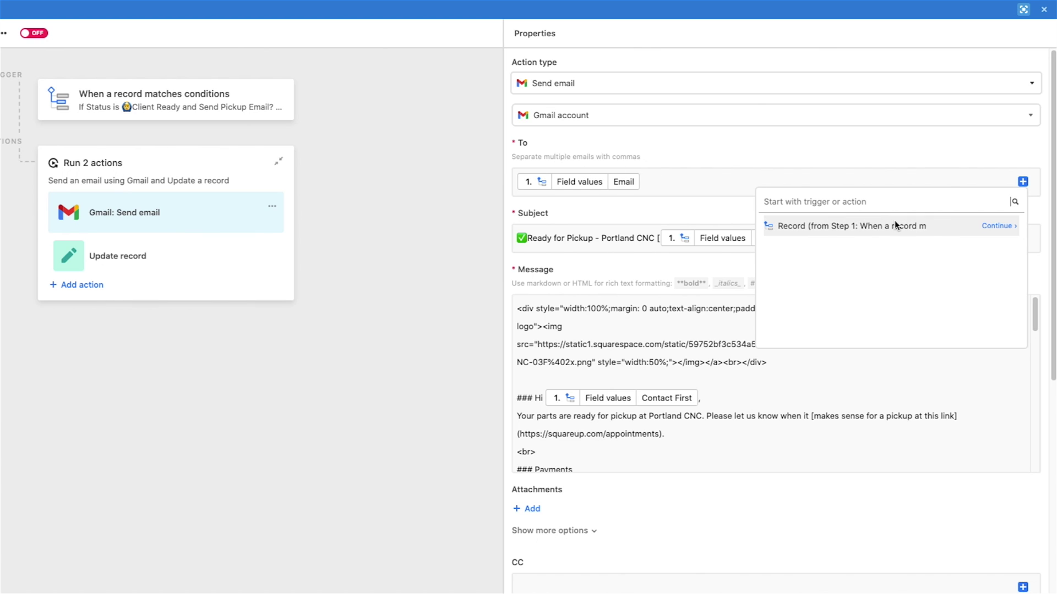
pyautogui.click(992, 227)
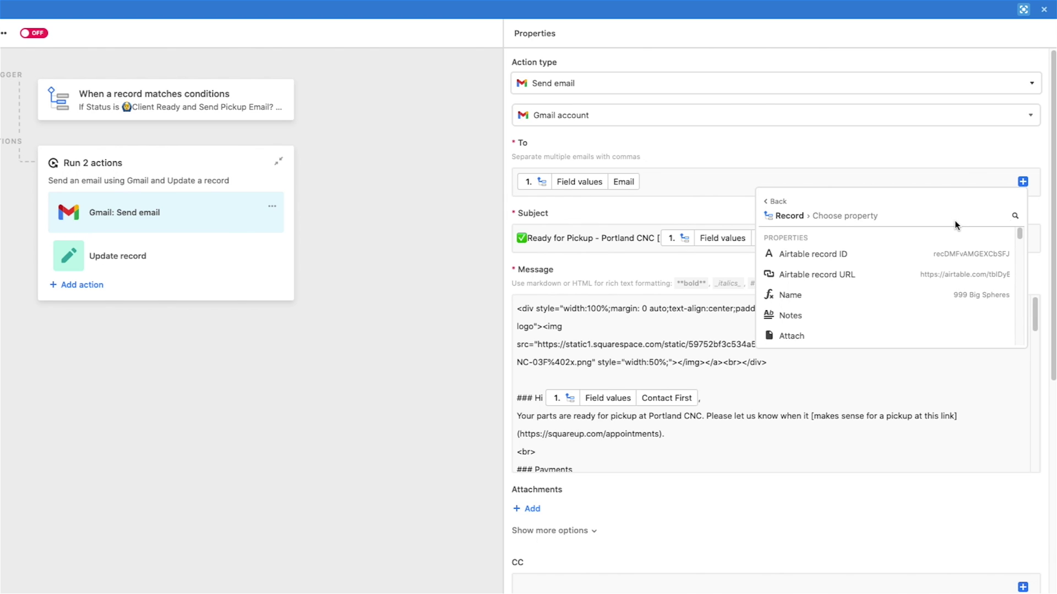
pyautogui.write('ATTACH')
pyautogui.hotkey('ctrl', 'a')
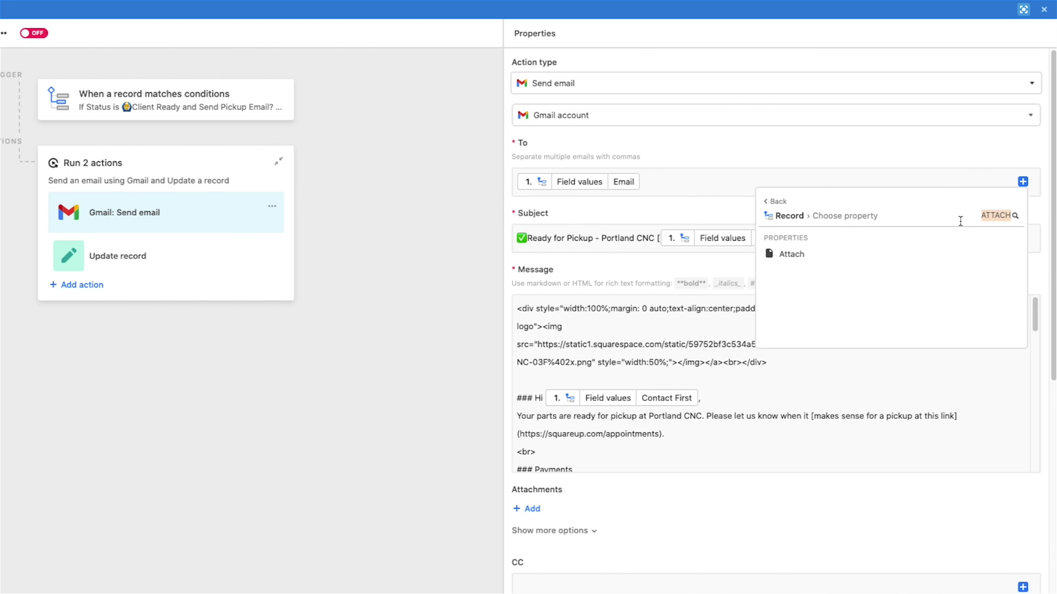
pyautogui.write('EMAIL')
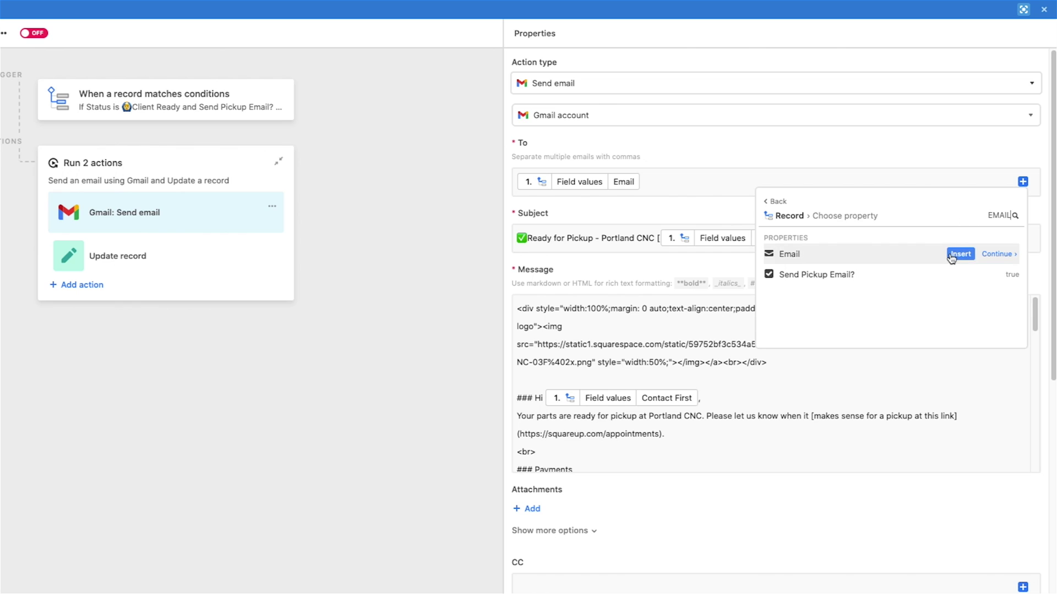
pyautogui.moveTo(988, 278)
pyautogui.click(960, 255)
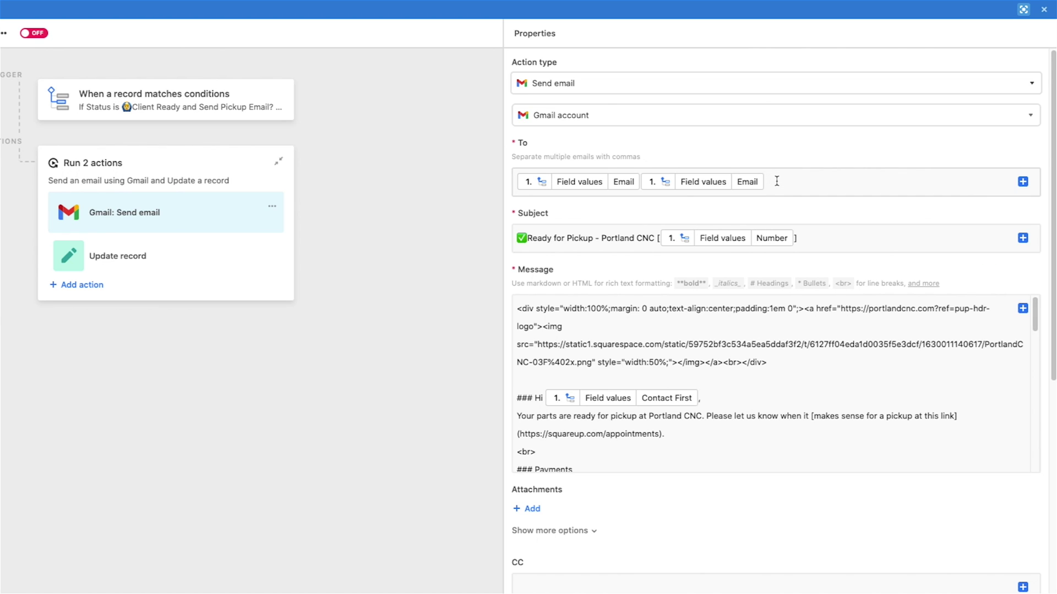
pyautogui.press('BackSpace')
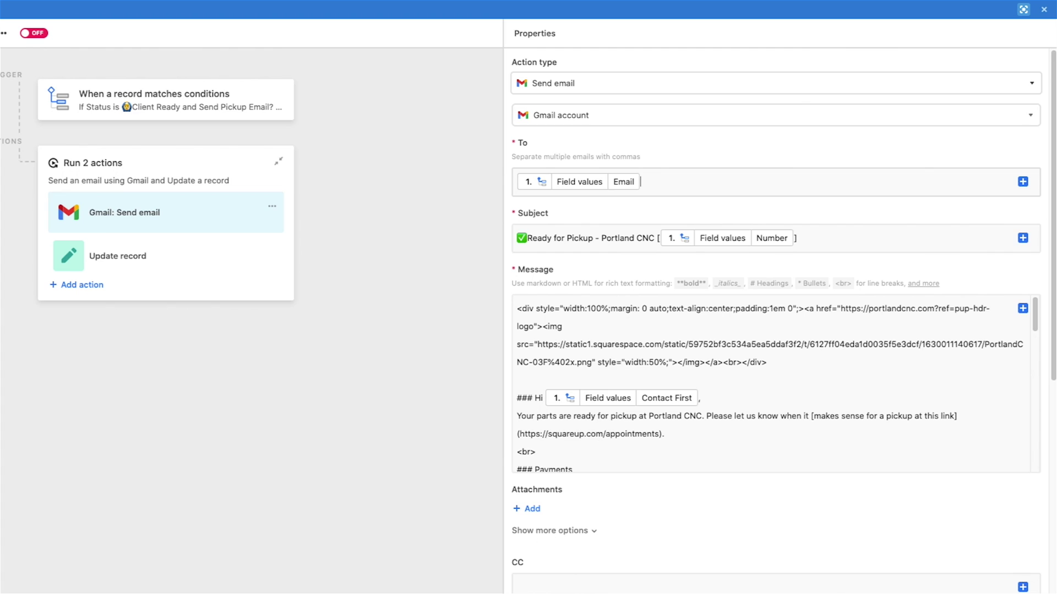
pyautogui.click(559, 237)
pyautogui.moveTo(649, 238); pyautogui.dragTo(521, 238)
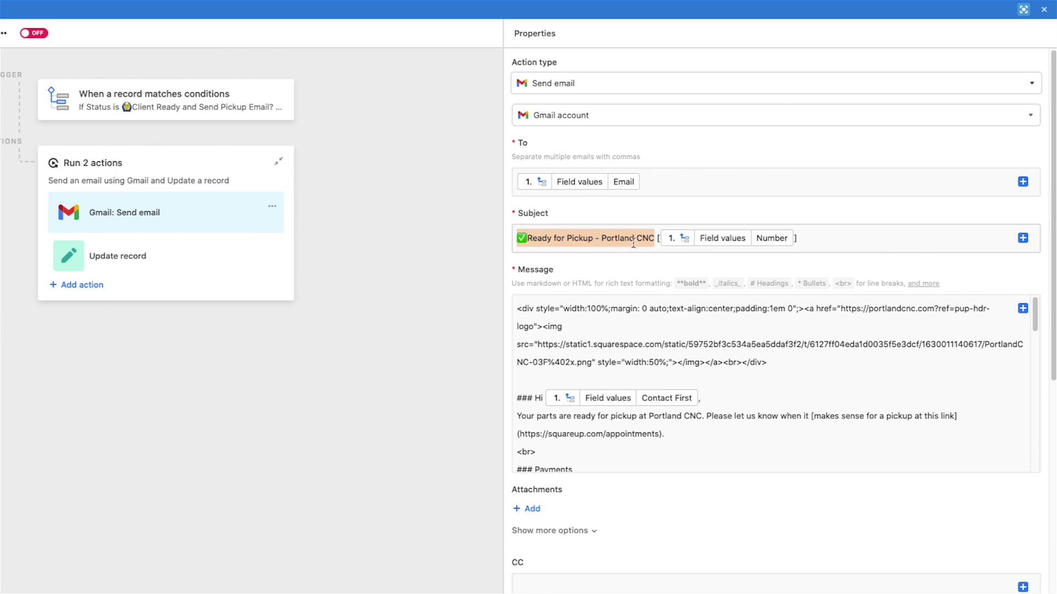
pyautogui.click(742, 243)
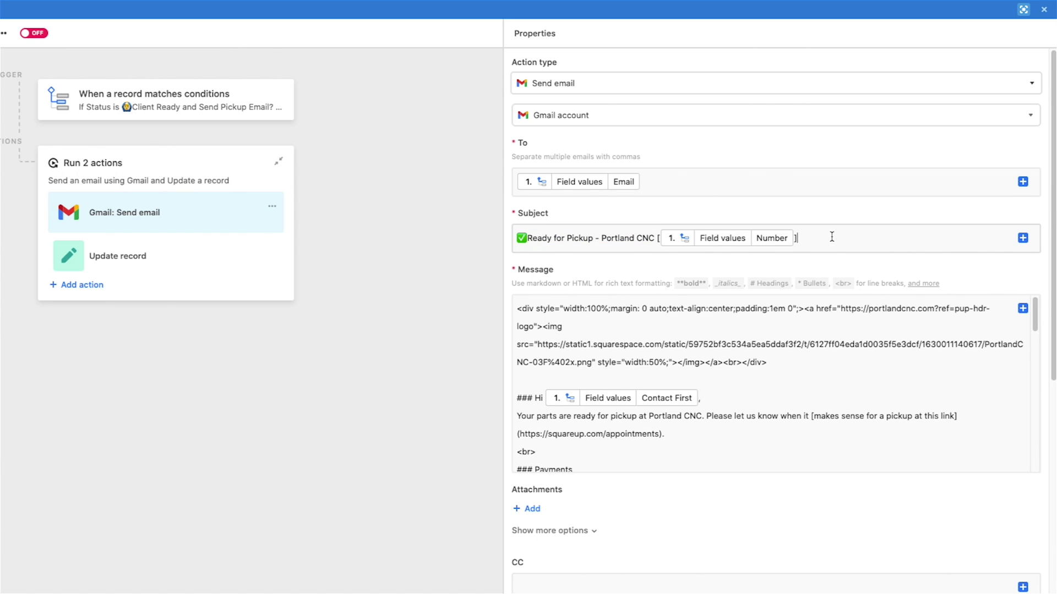
pyautogui.click(1023, 238)
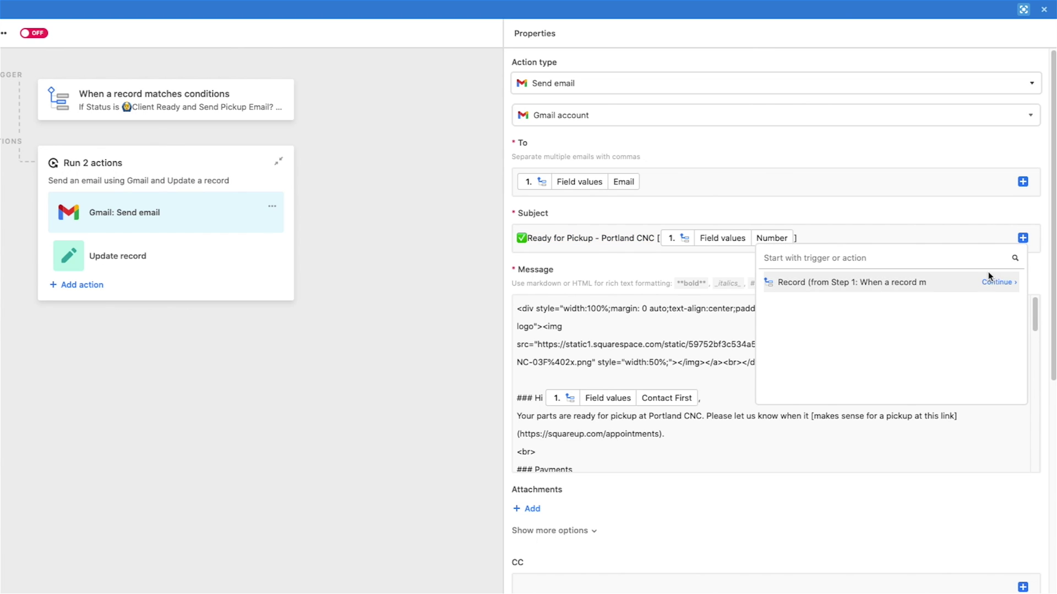
pyautogui.click(995, 282)
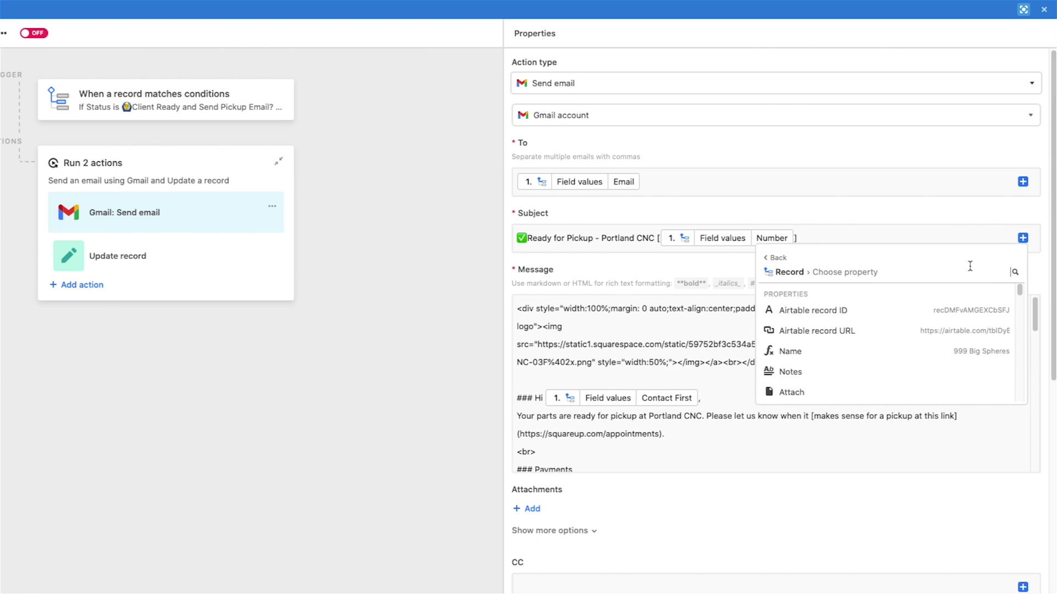
pyautogui.write('NUMB')
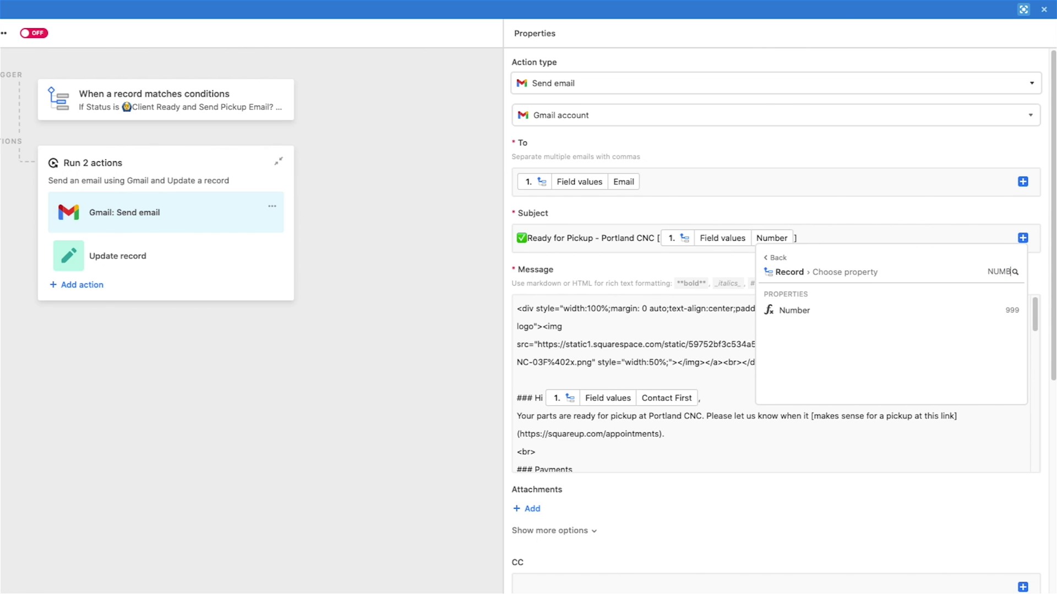
pyautogui.moveTo(968, 312)
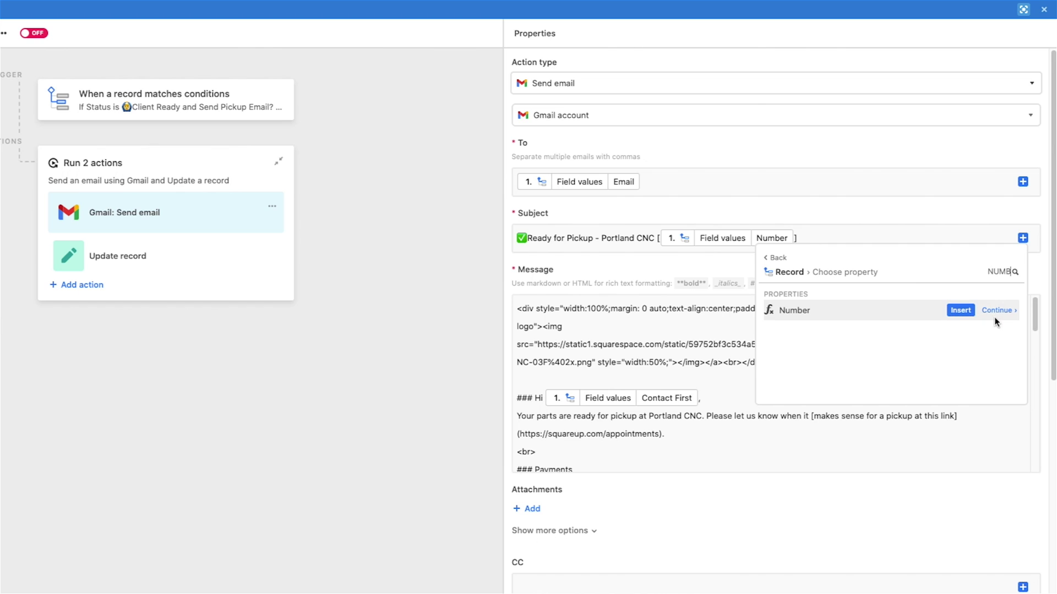
pyautogui.click(853, 240)
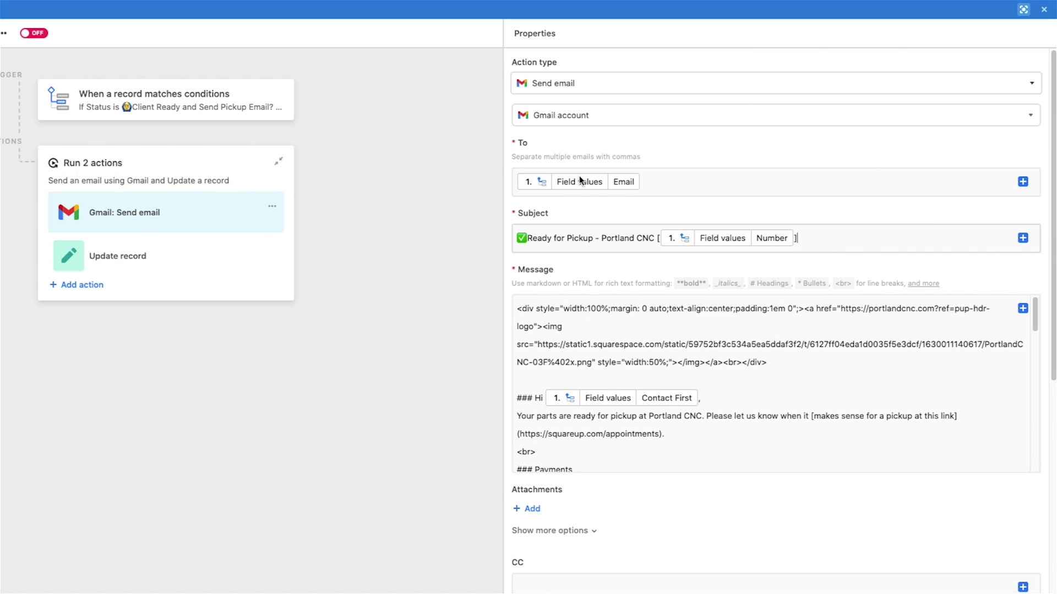
pyautogui.click(601, 308)
pyautogui.scroll(-1, 606, 307)
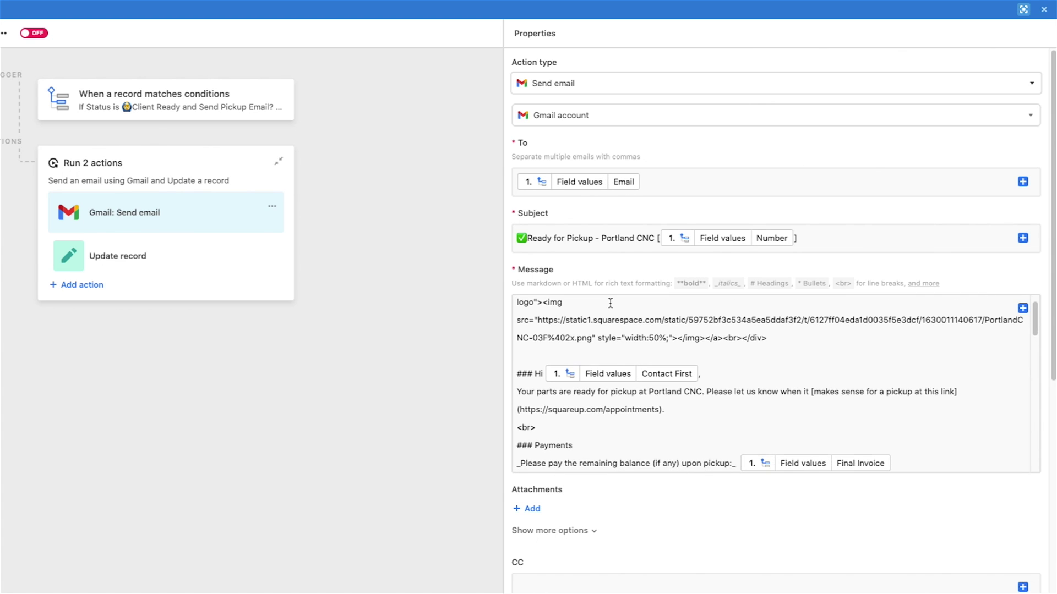
pyautogui.scroll(1, 611, 307)
pyautogui.scroll(-1, 549, 226)
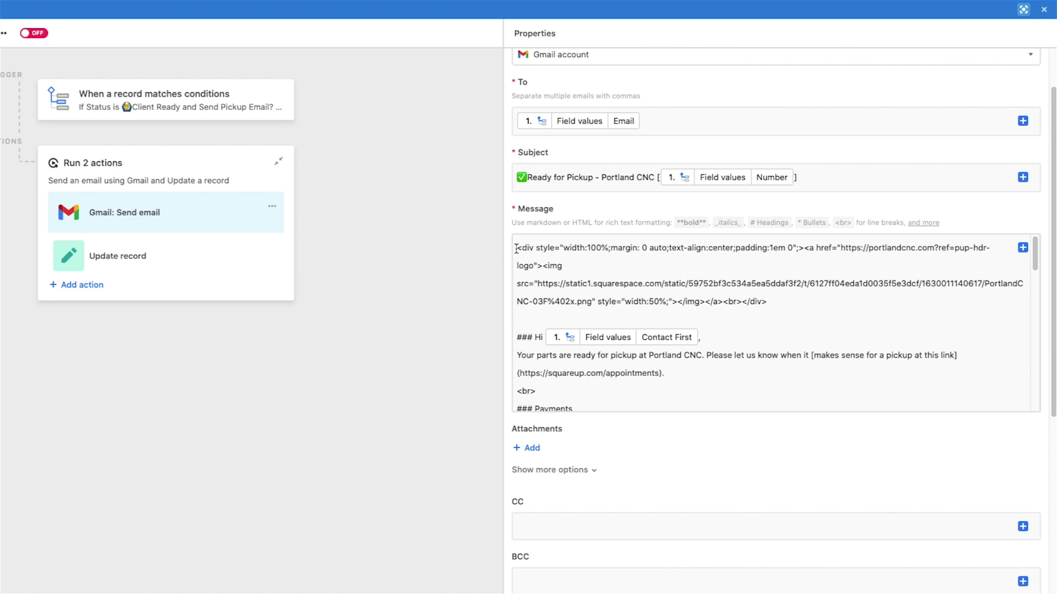
pyautogui.moveTo(516, 249); pyautogui.dragTo(699, 297)
pyautogui.click(700, 297)
pyautogui.scroll(-2, 701, 286)
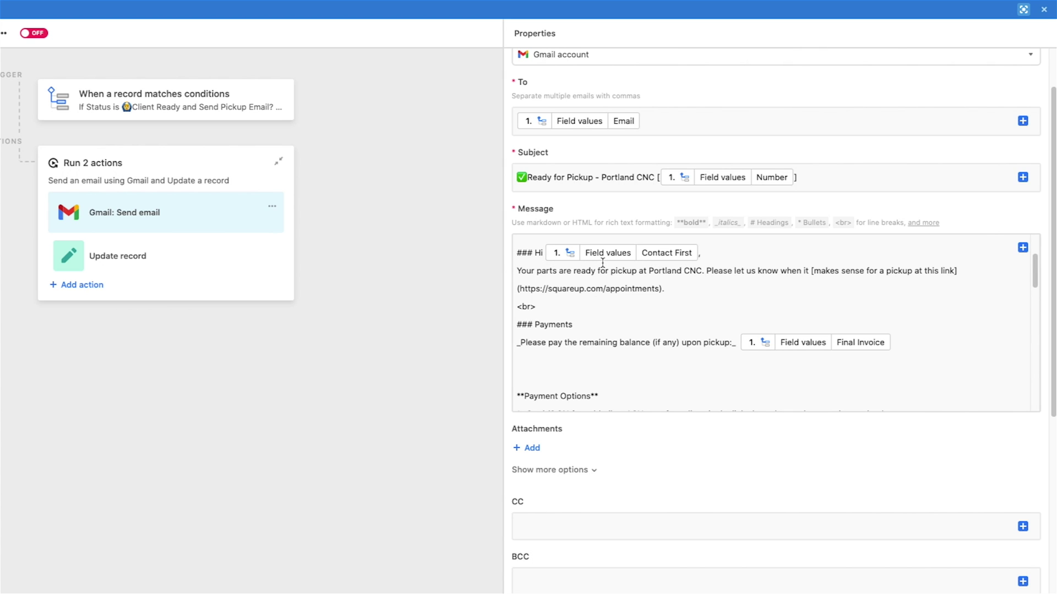
pyautogui.click(707, 254)
pyautogui.click(1022, 247)
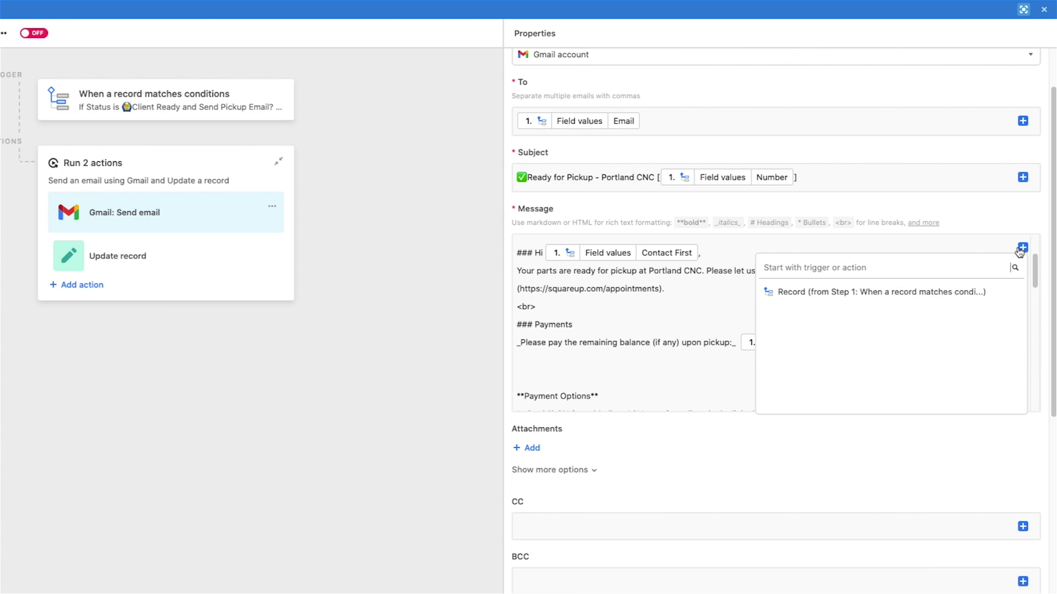
pyautogui.click(993, 294)
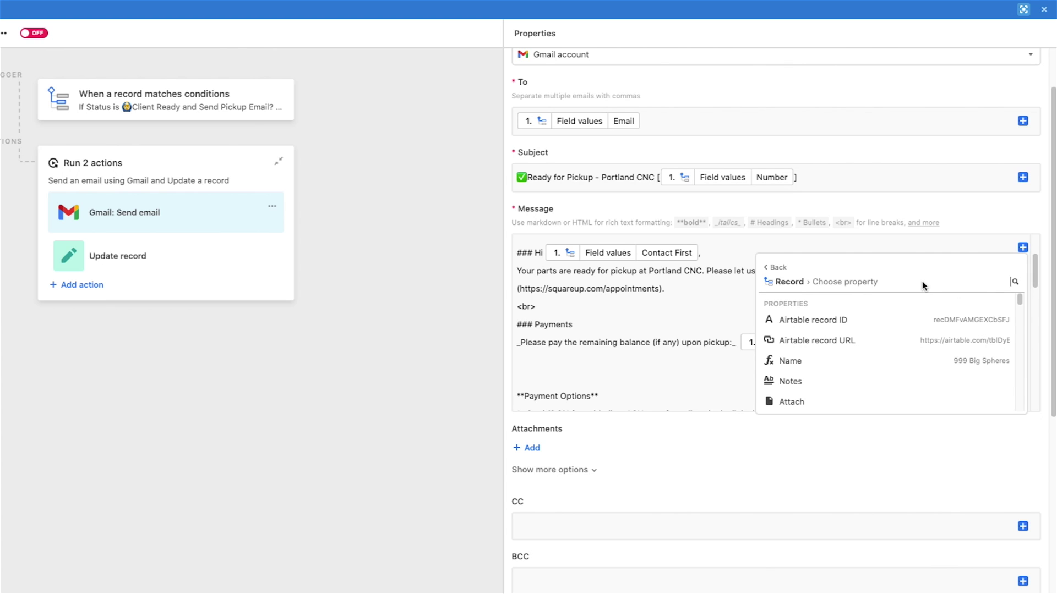
pyautogui.write('FIRST')
pyautogui.moveTo(993, 327)
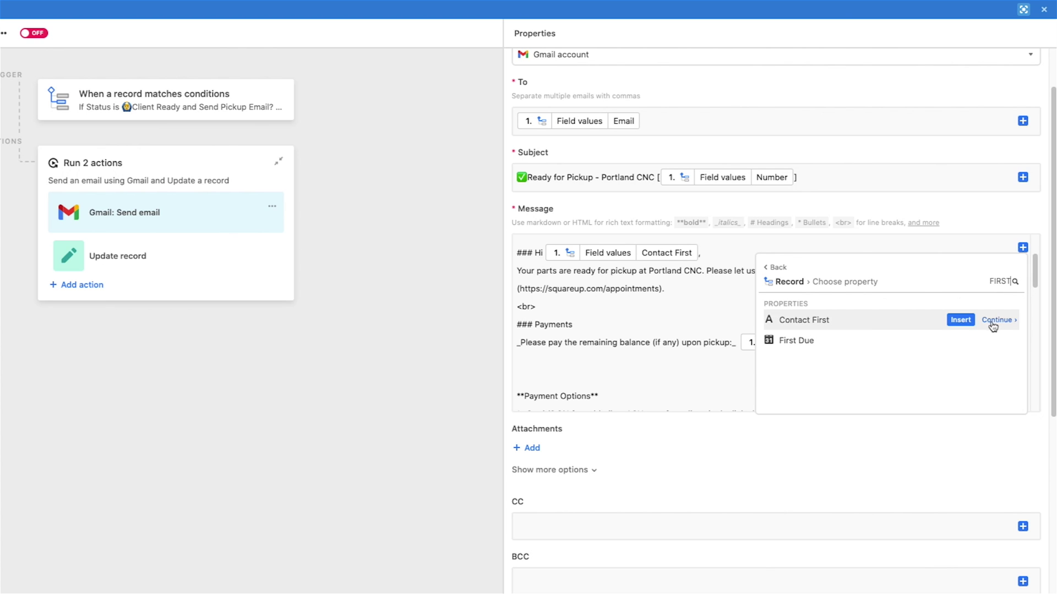
pyautogui.click(960, 320)
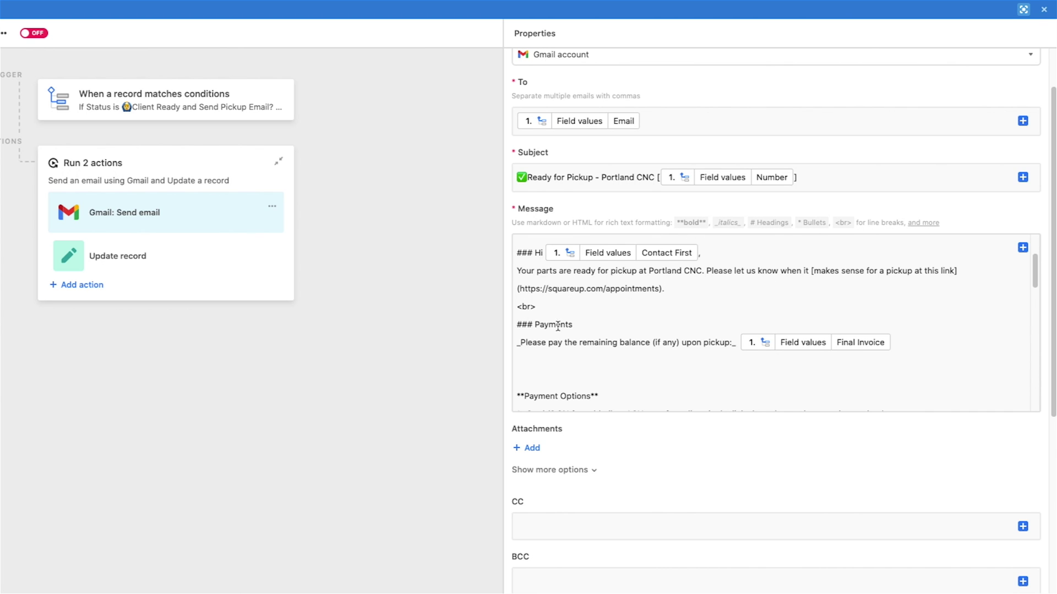
pyautogui.scroll(-1, 701, 321)
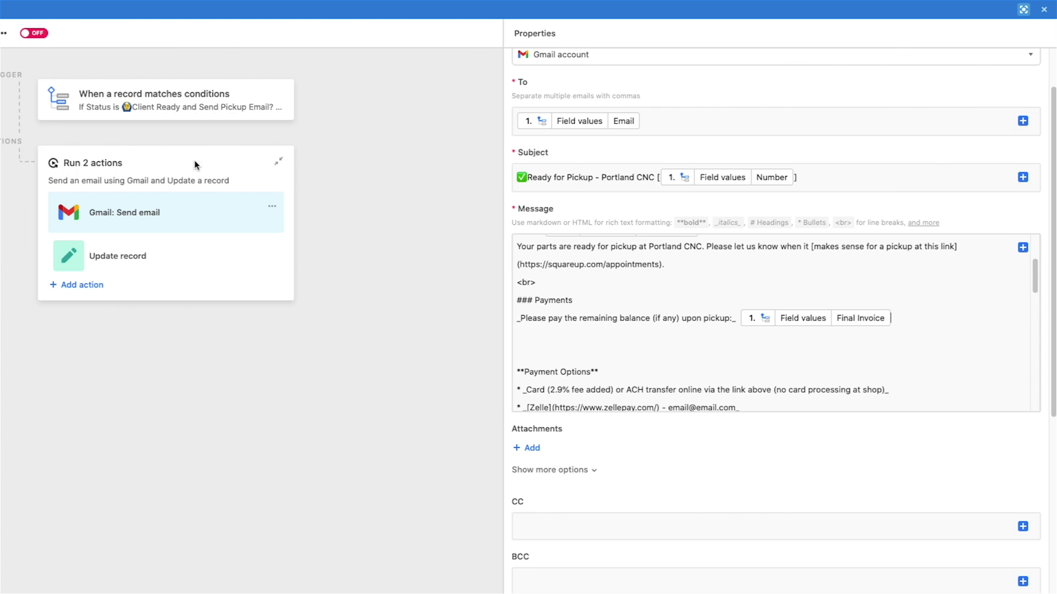
pyautogui.scroll(-3, 706, 344)
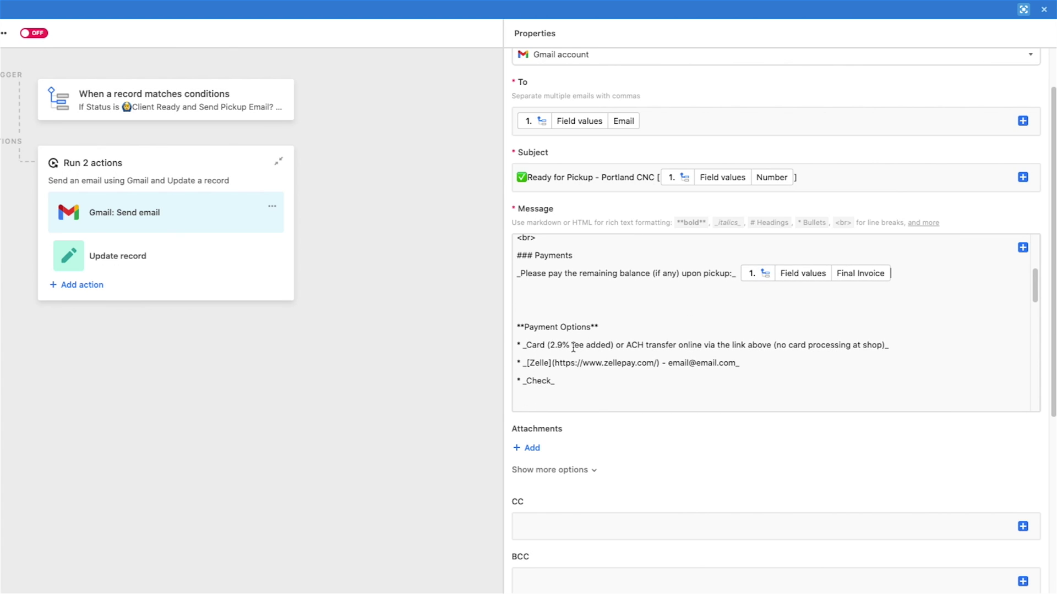
pyautogui.scroll(-10, 566, 301)
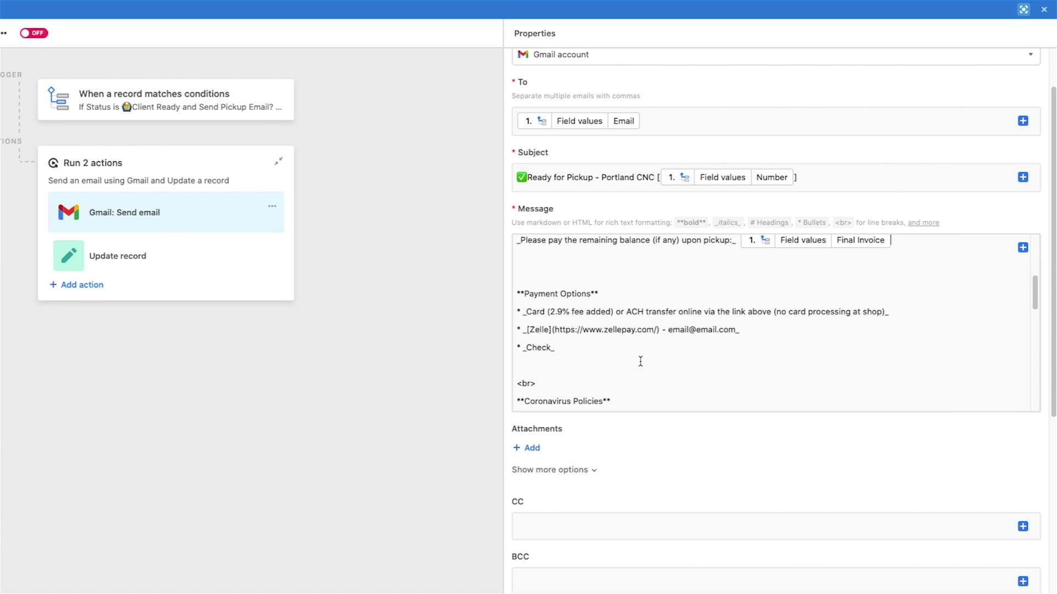
pyautogui.scroll(-5, 595, 323)
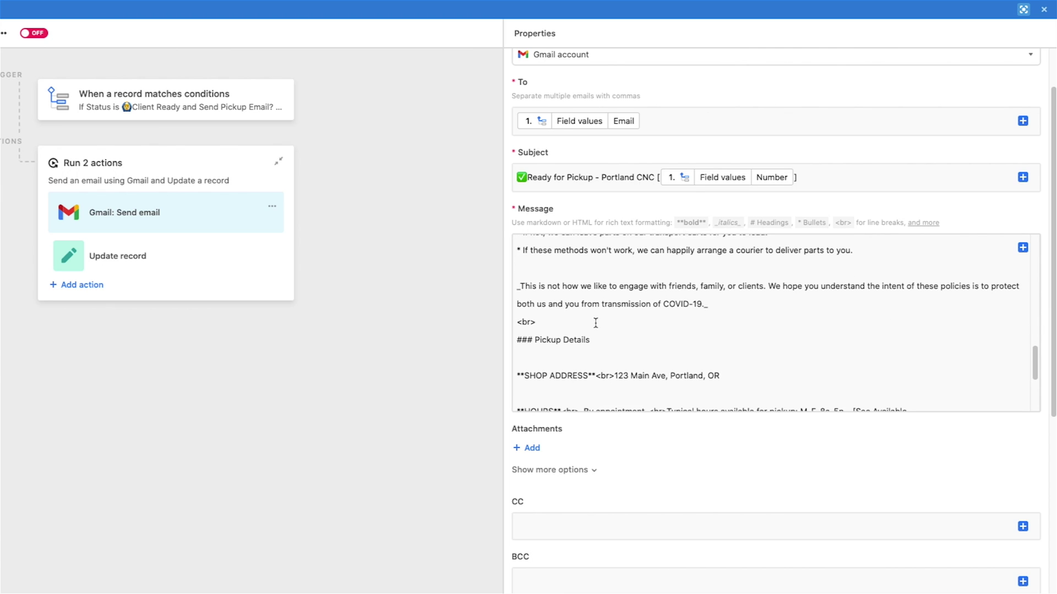
pyautogui.scroll(-4, 584, 304)
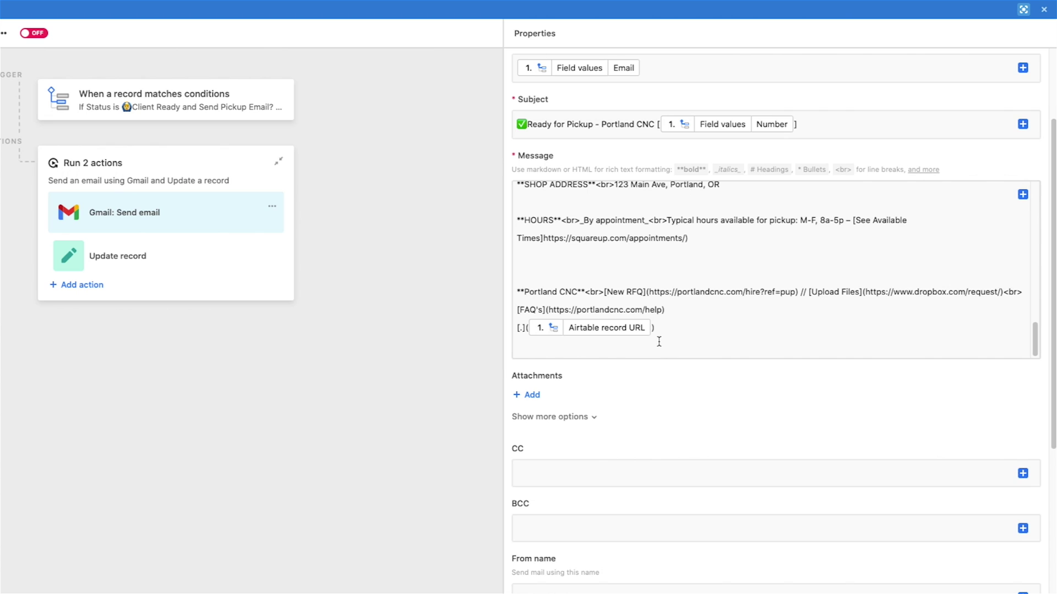
# Reveal the CC, BCC and Reply to options and select the reply-to address's mailbox part.
pyautogui.click(532, 396)
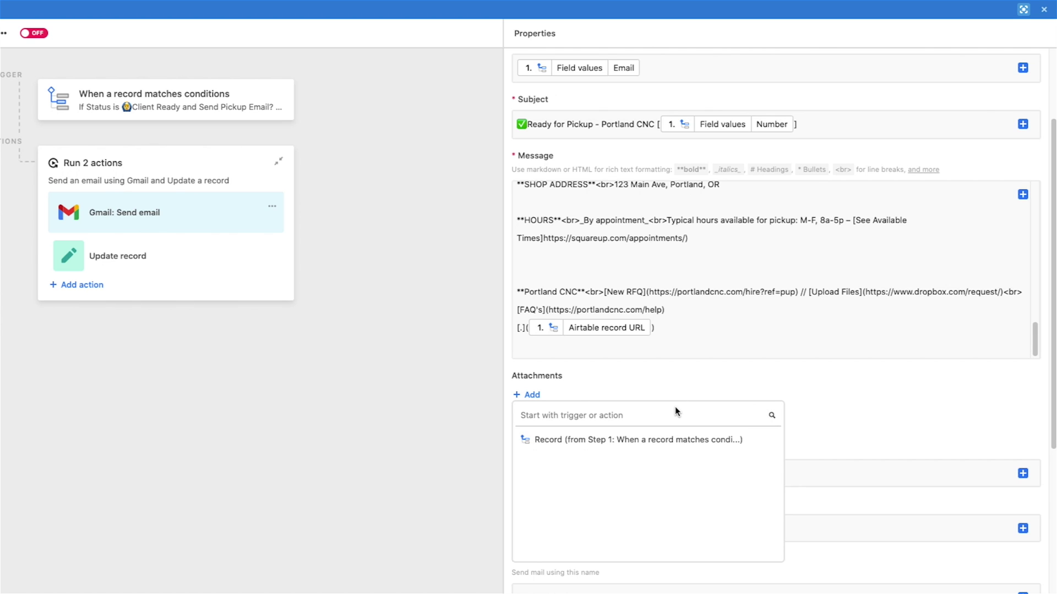
pyautogui.click(702, 382)
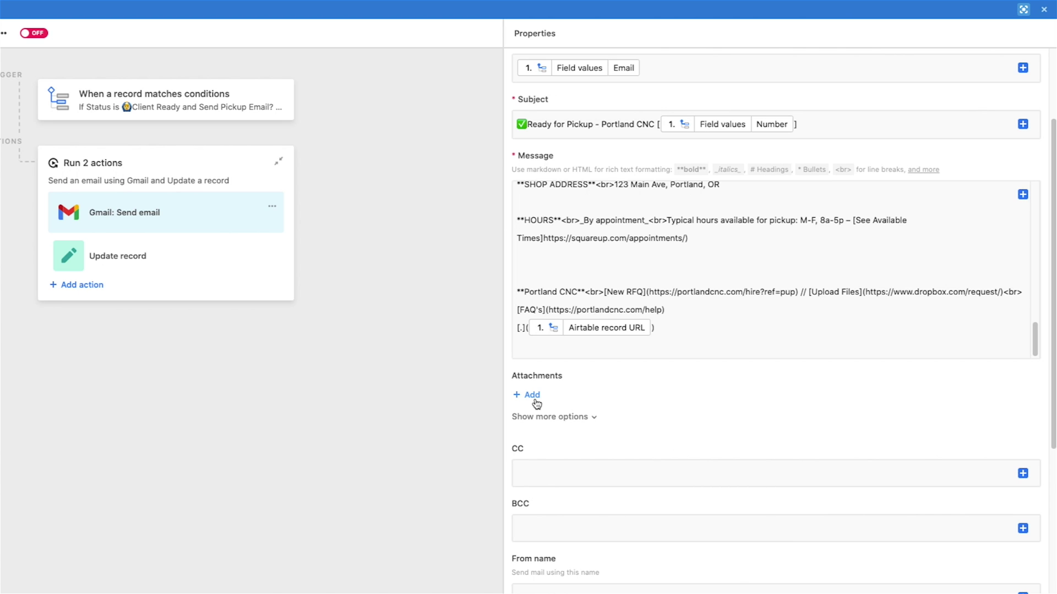
pyautogui.scroll(-1, 634, 370)
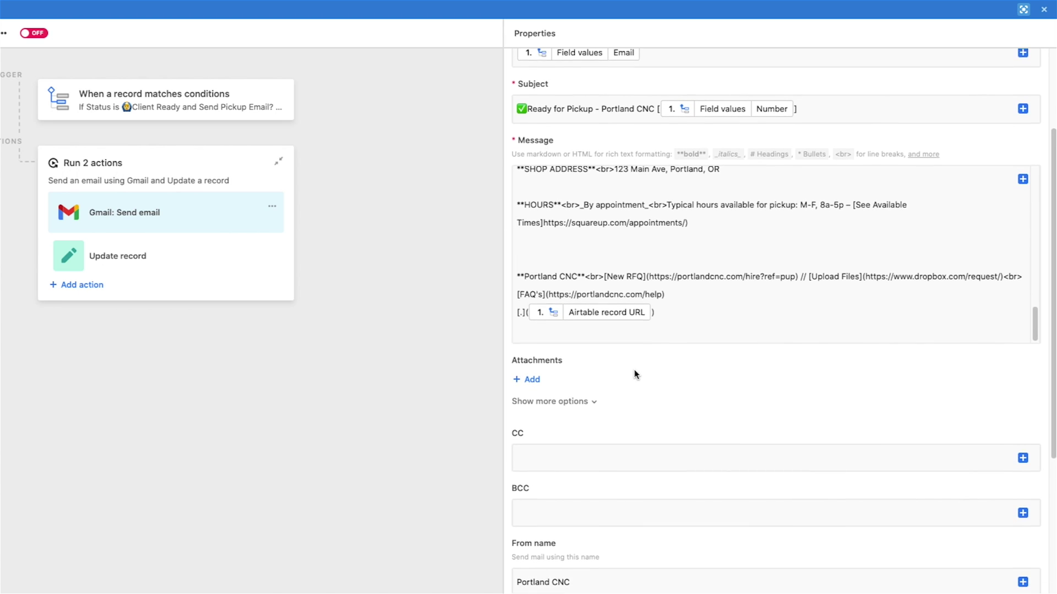
pyautogui.click(580, 394)
pyautogui.click(573, 505)
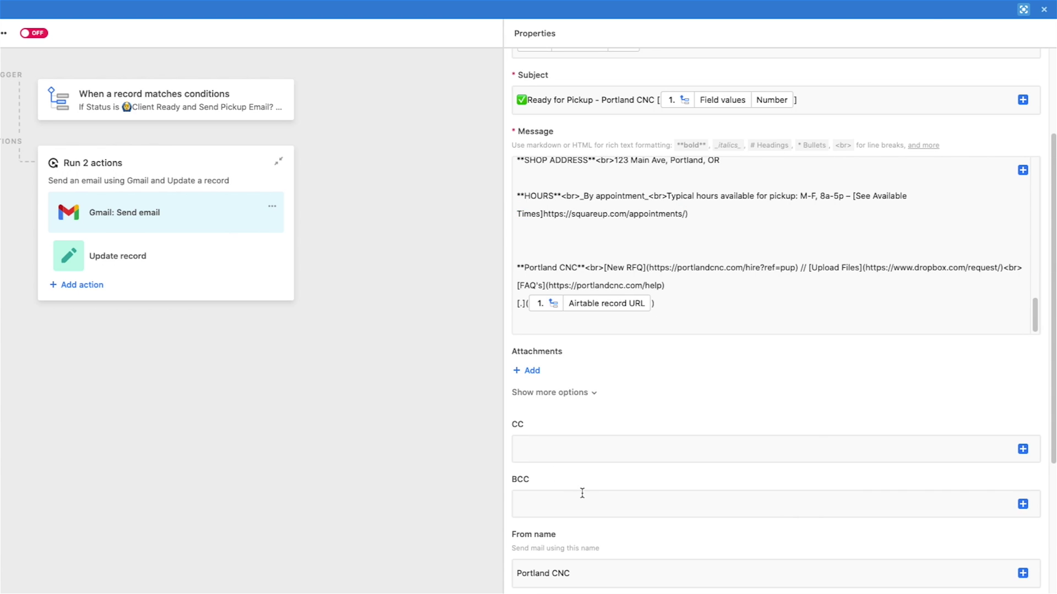
pyautogui.scroll(-4, 629, 398)
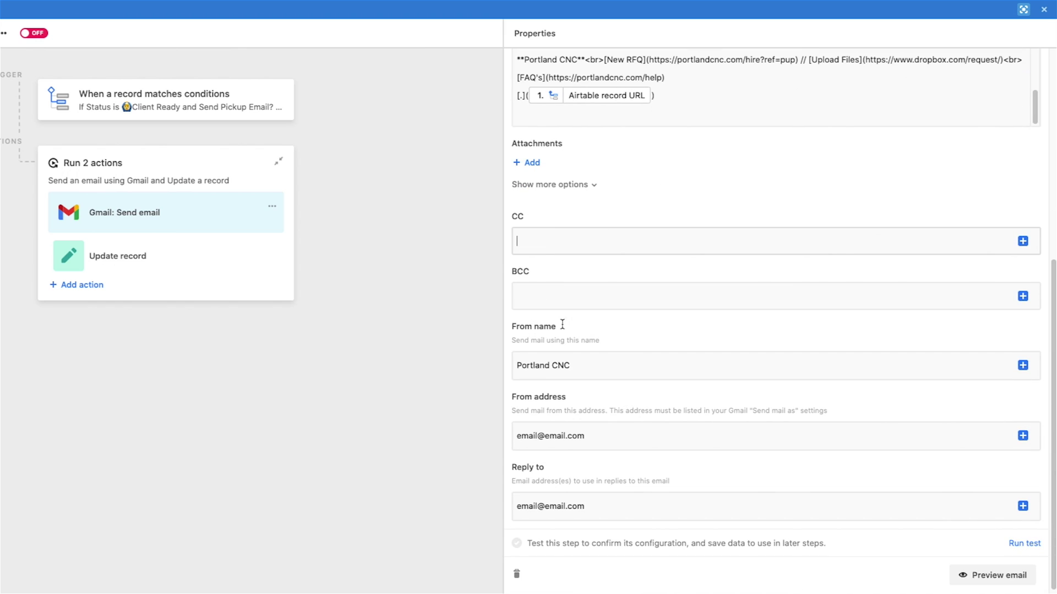
pyautogui.click(587, 292)
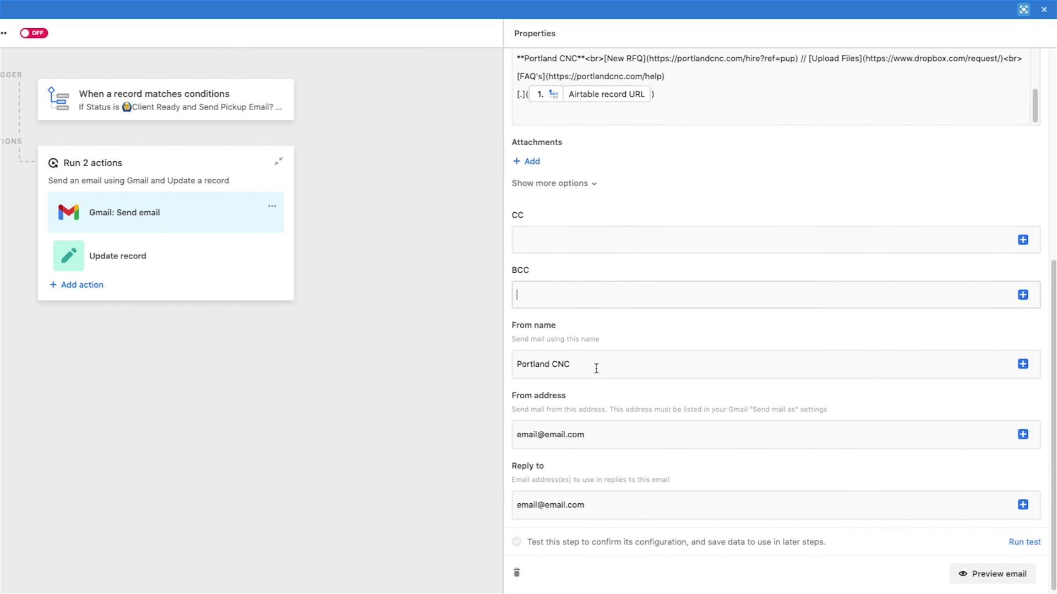
pyautogui.scroll(-1, 594, 353)
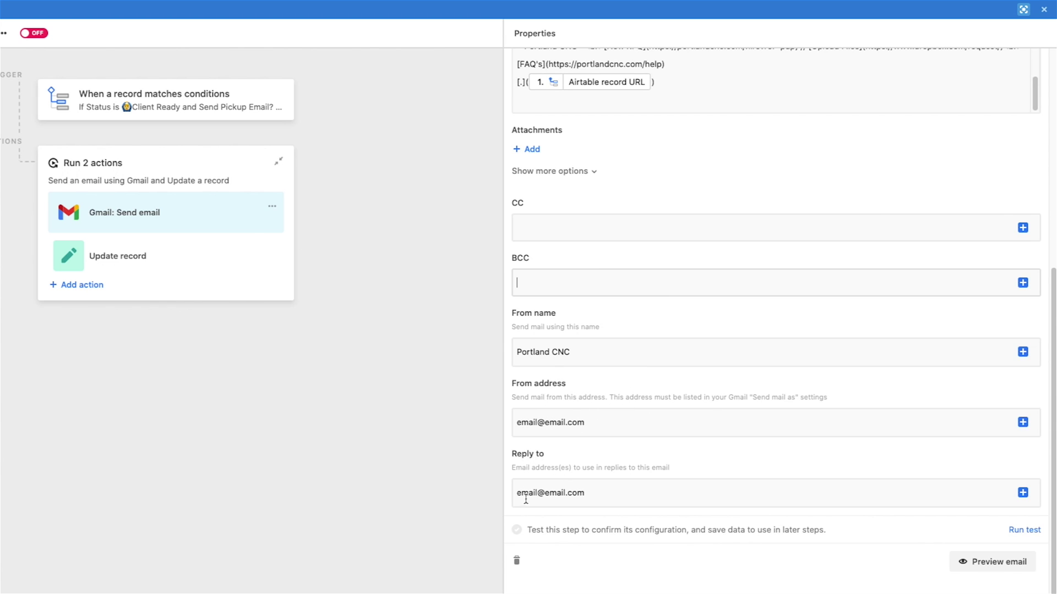
pyautogui.tripleClick(649, 493)
pyautogui.doubleClick(543, 497)
# Change the reply-to mailbox to 'jobs', then review and close the email preview.
pyautogui.write('jobs')
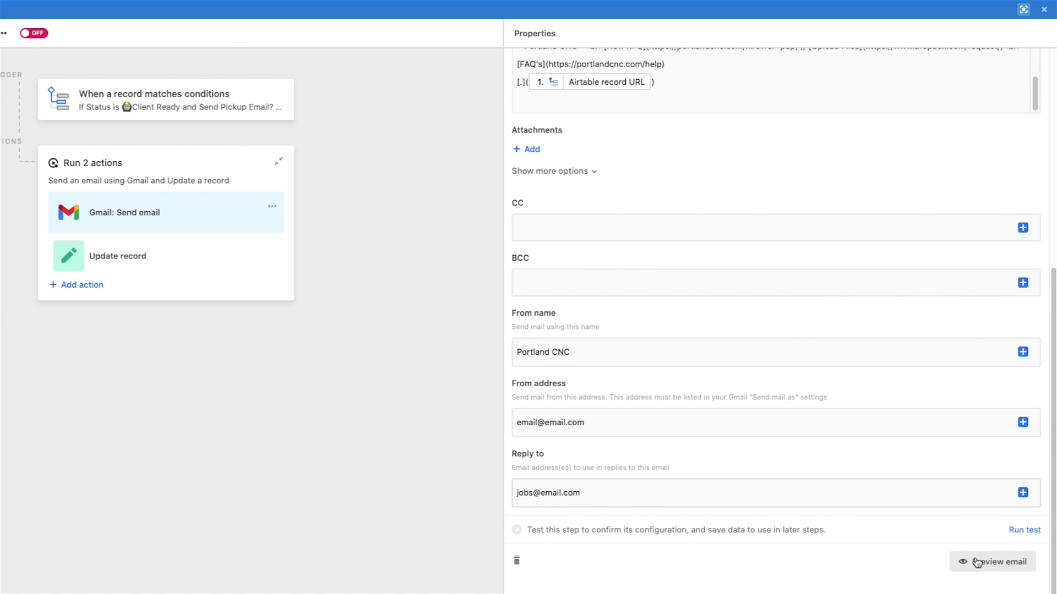
pyautogui.click(977, 562)
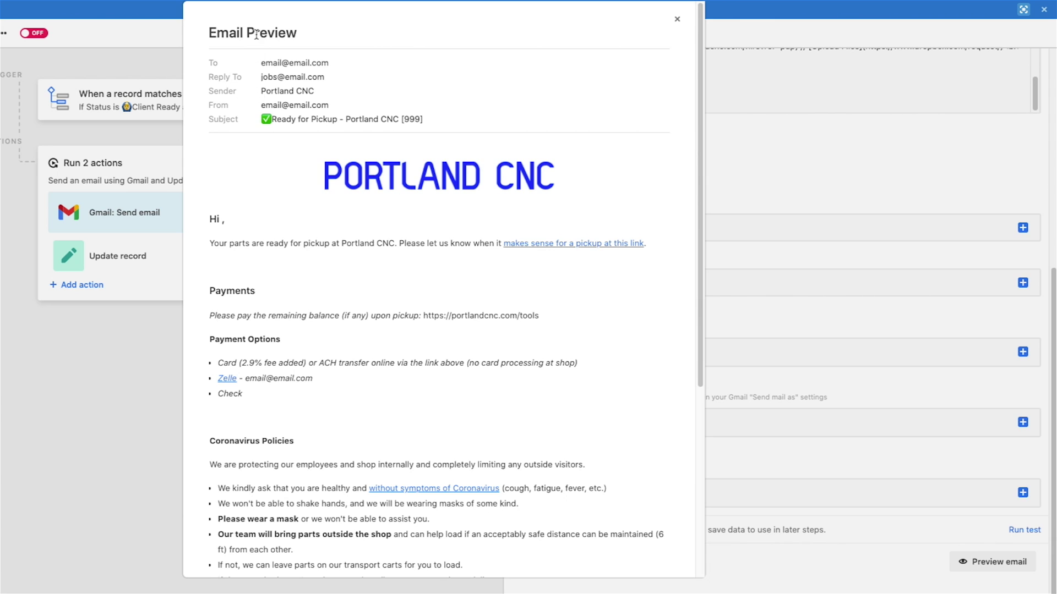
pyautogui.moveTo(698, 86); pyautogui.dragTo(697, 108)
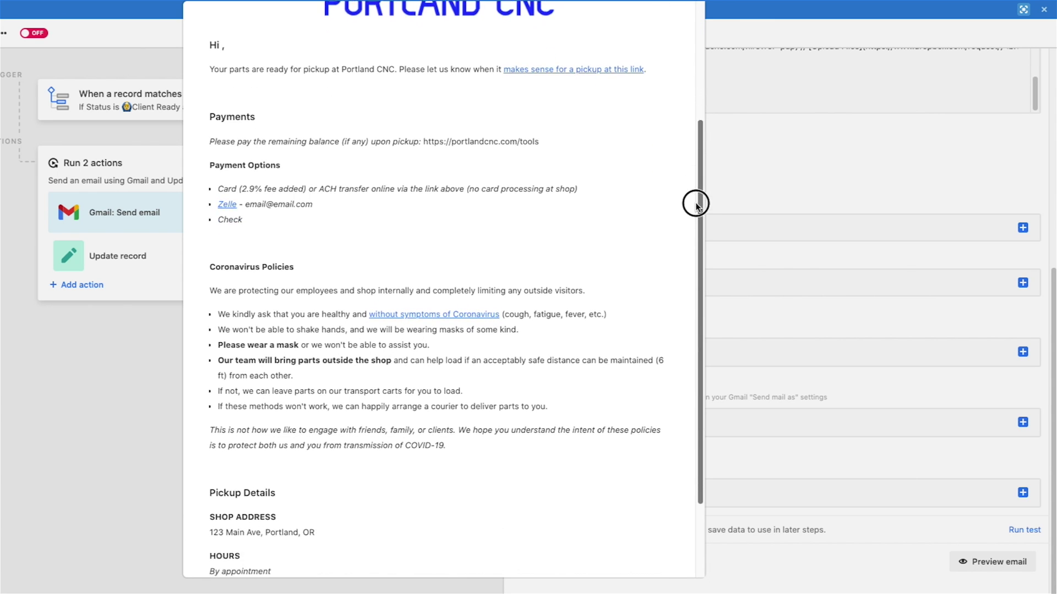
pyautogui.scroll(-3, 696, 203)
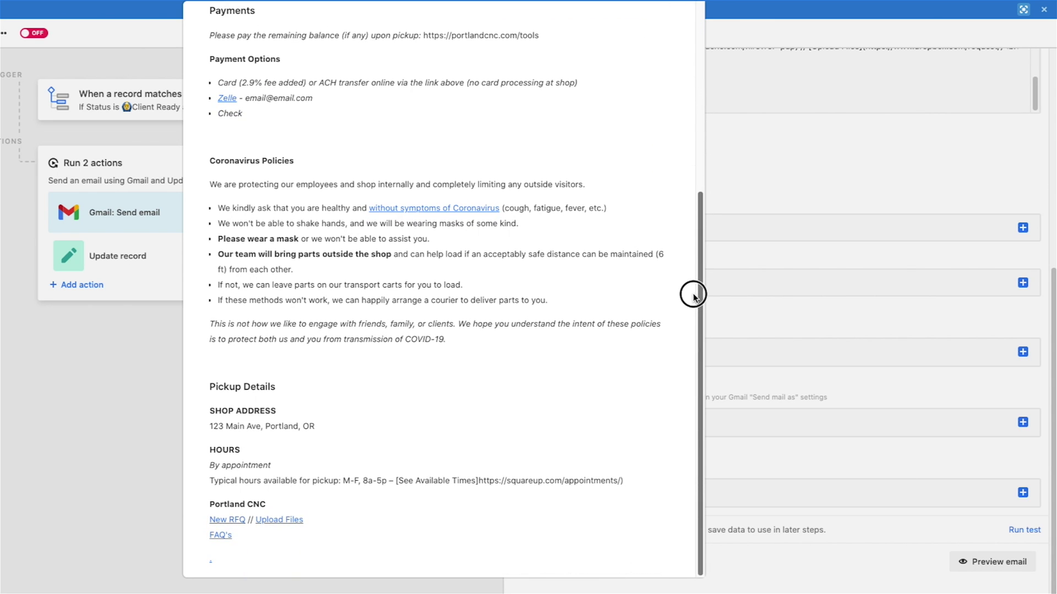
pyautogui.moveTo(694, 296); pyautogui.dragTo(691, 18)
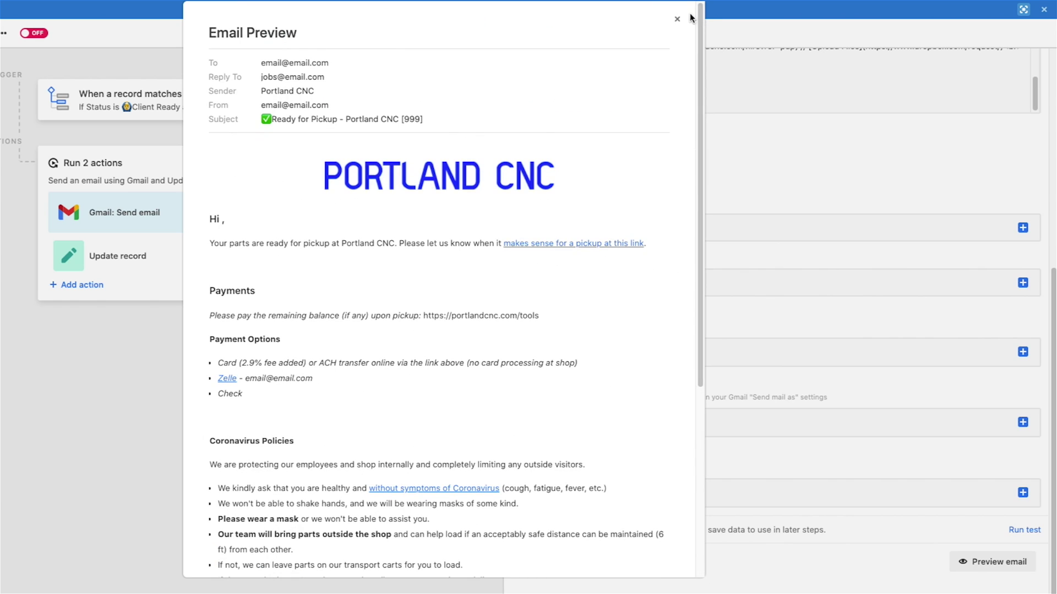
pyautogui.click(677, 19)
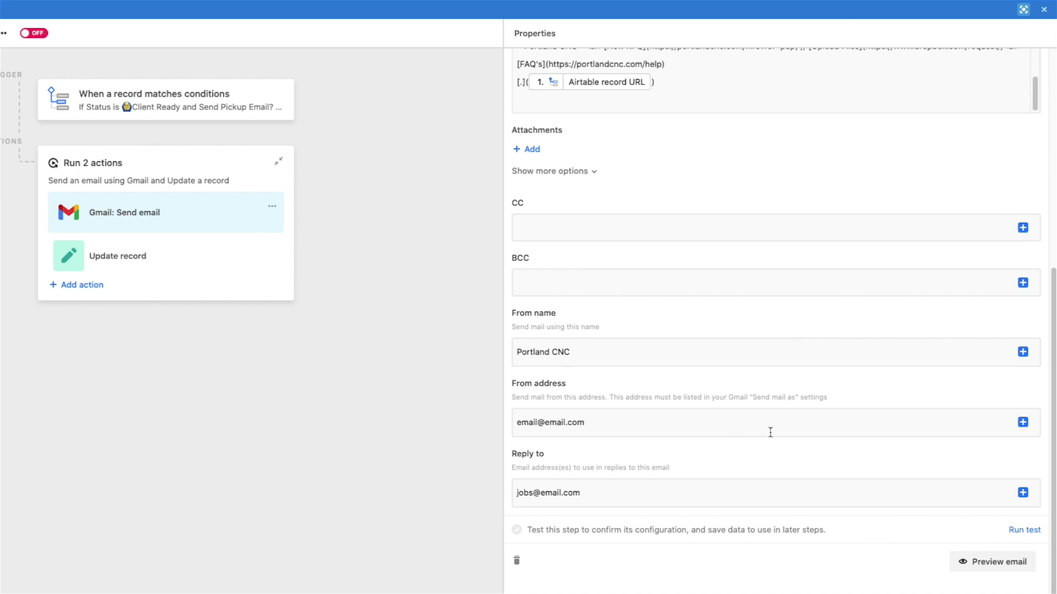
pyautogui.scroll(7, 944, 165)
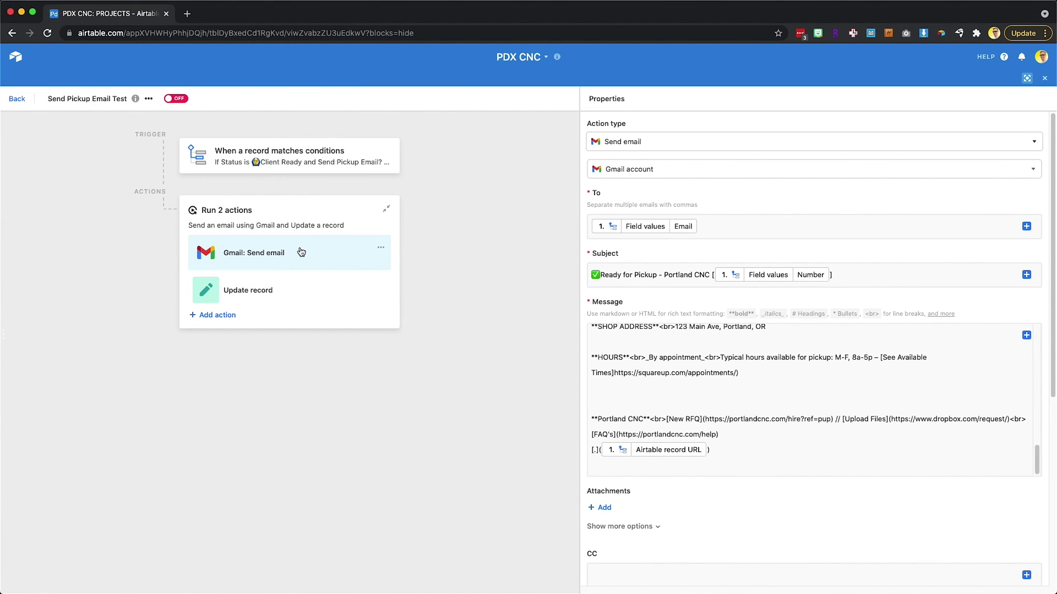
pyautogui.click(240, 297)
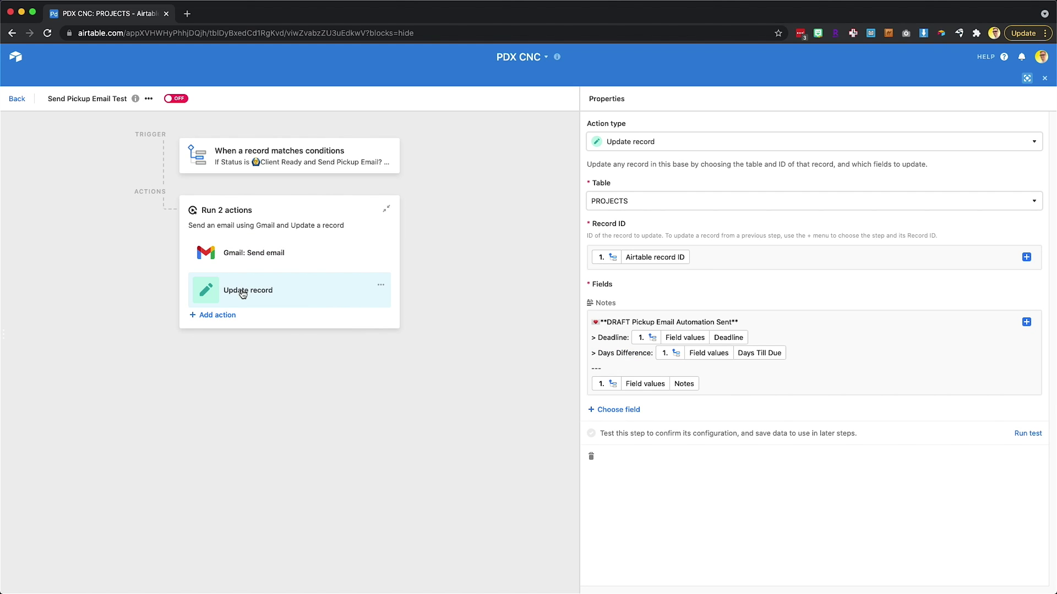
pyautogui.click(209, 316)
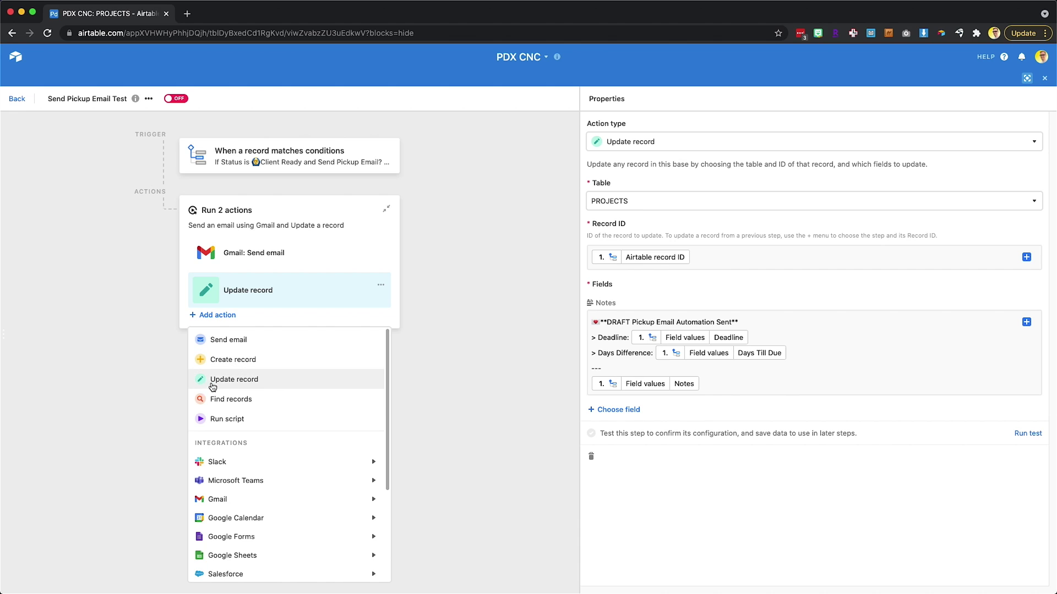
pyautogui.click(630, 172)
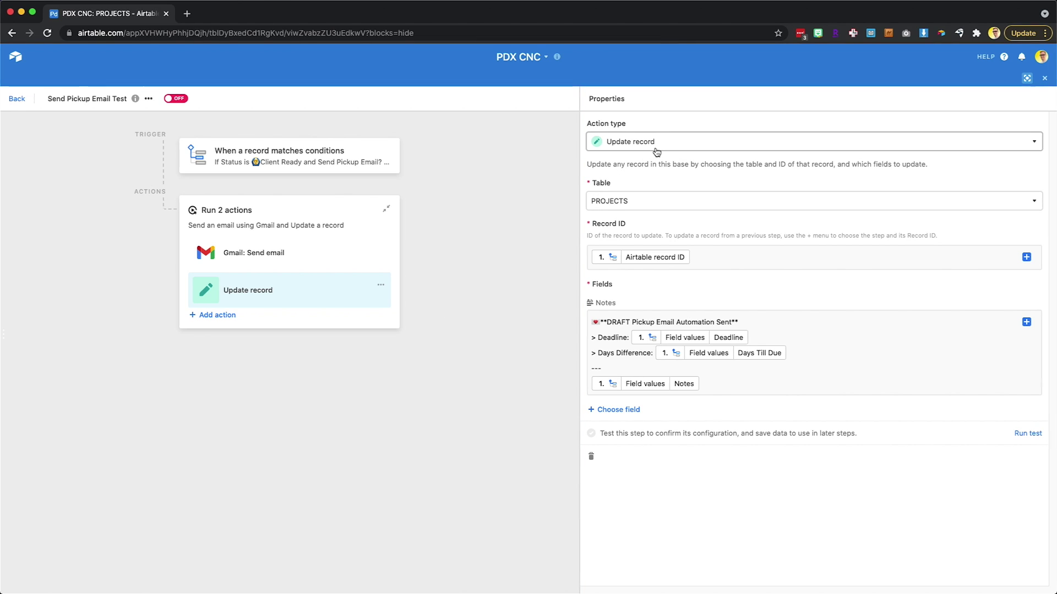
pyautogui.click(655, 144)
pyautogui.click(593, 103)
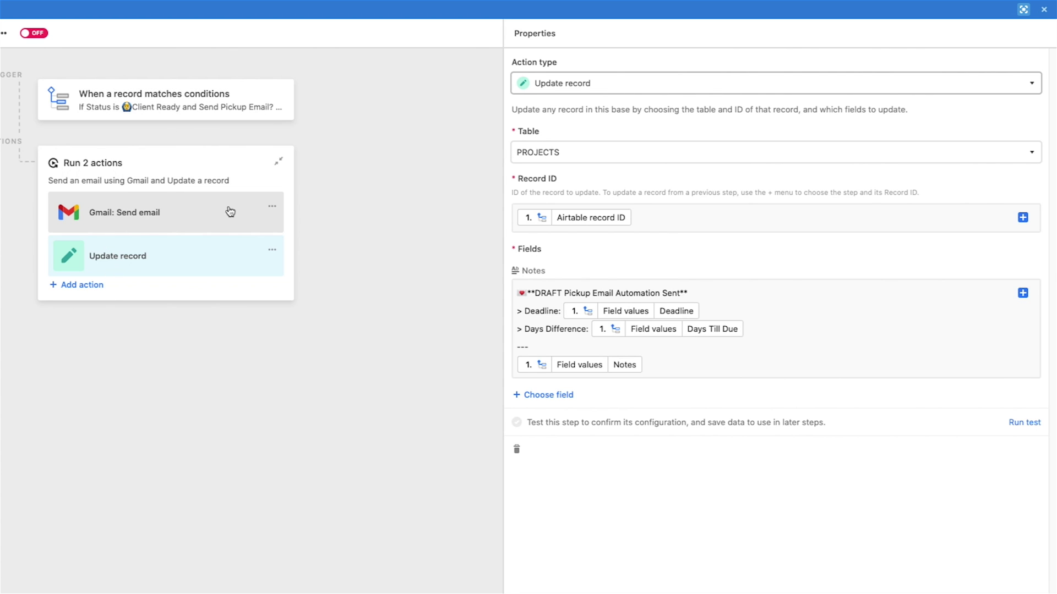
pyautogui.click(627, 155)
pyautogui.click(590, 219)
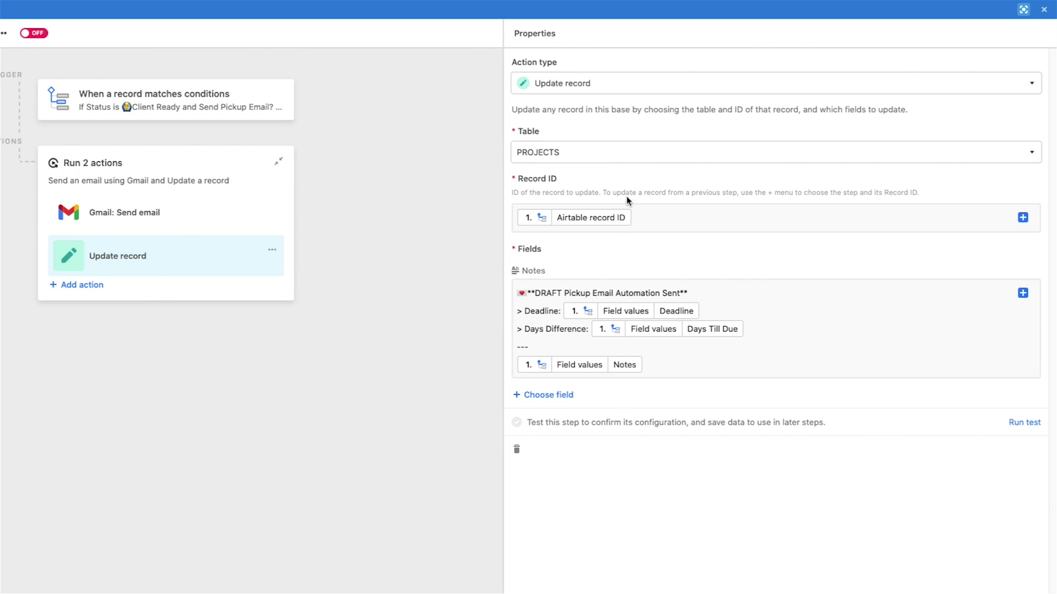
pyautogui.click(1023, 218)
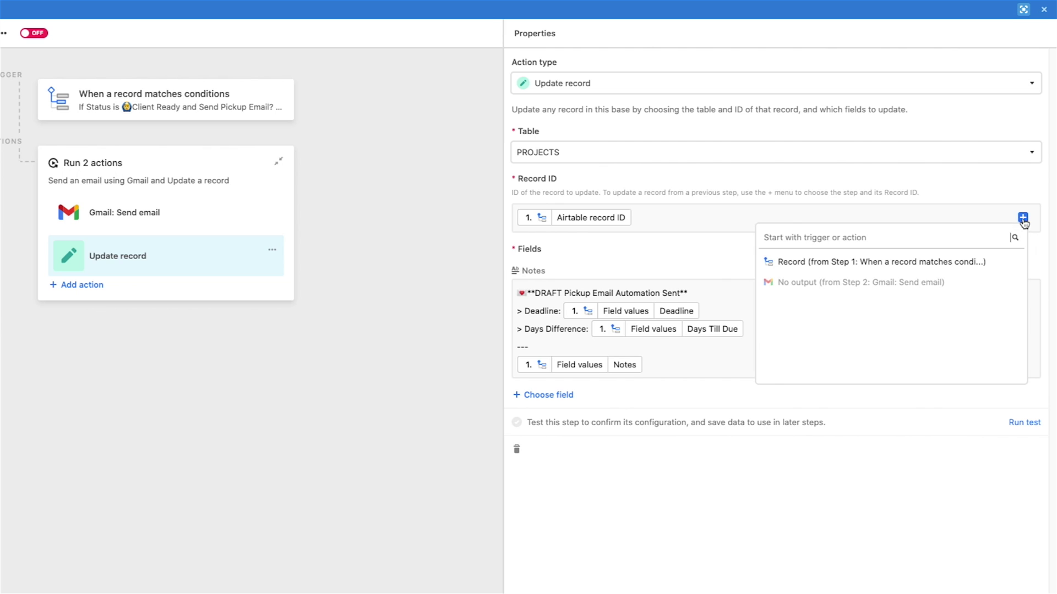
pyautogui.click(996, 263)
pyautogui.moveTo(936, 290)
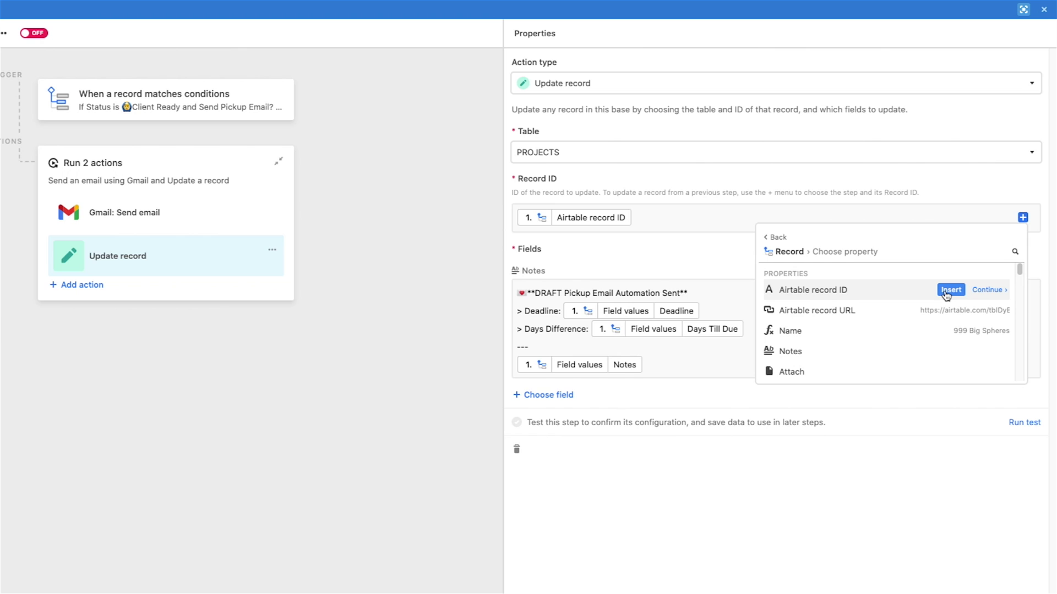
pyautogui.click(604, 262)
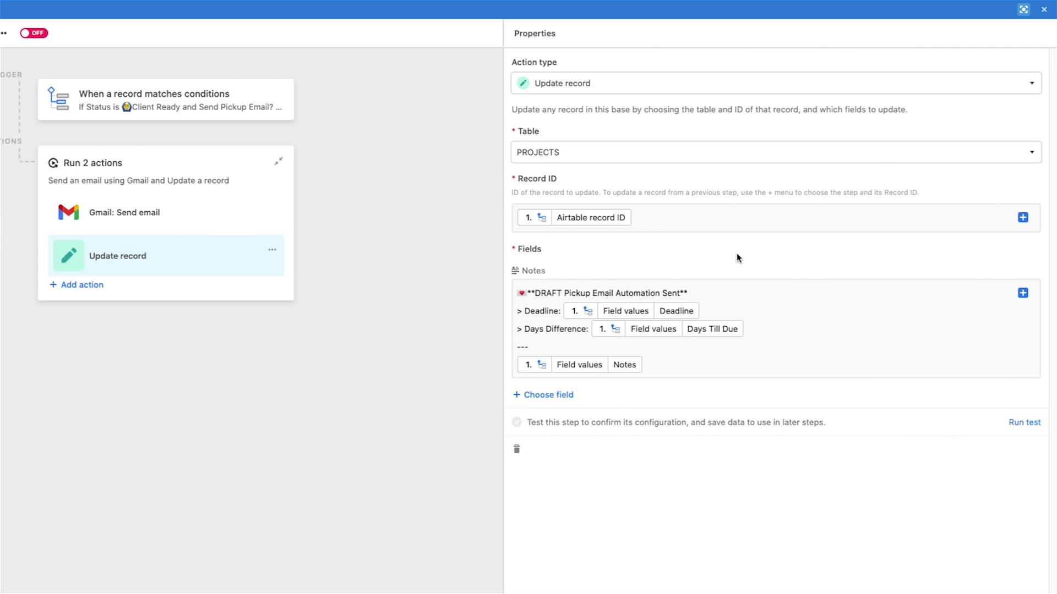
pyautogui.click(529, 396)
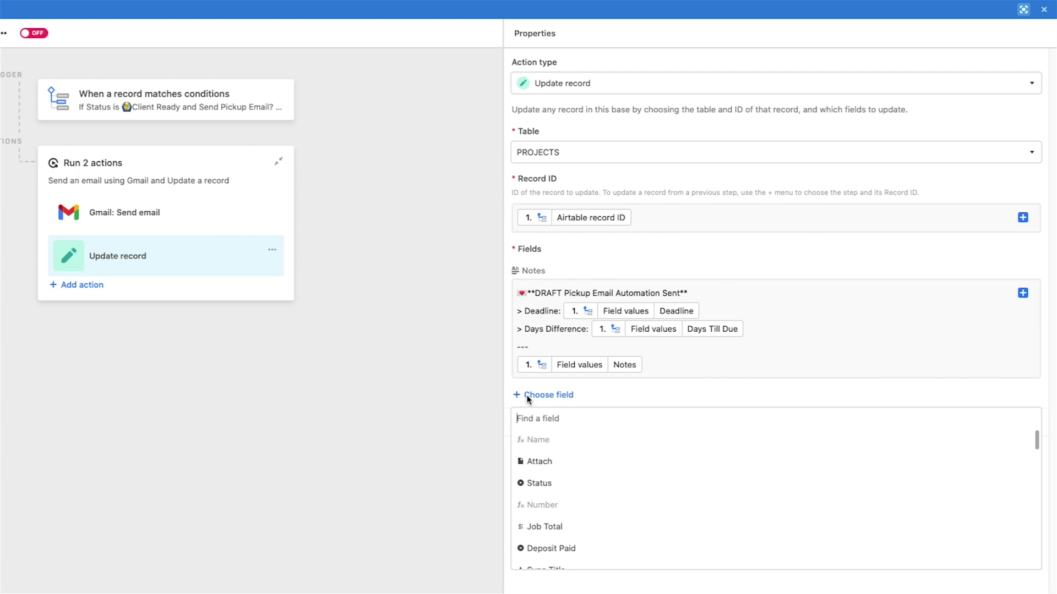
pyautogui.write('notes')
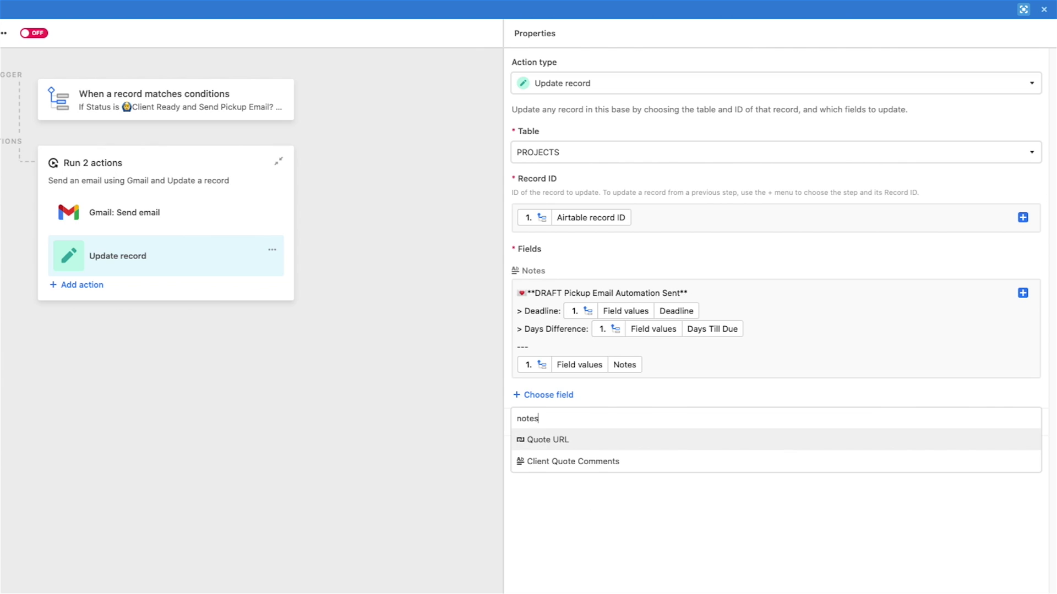
pyautogui.press('BackSpace')
pyautogui.press('BackSpace')
pyautogui.press('BackSpace')
pyautogui.press('BackSpace')
pyautogui.press('BackSpace')
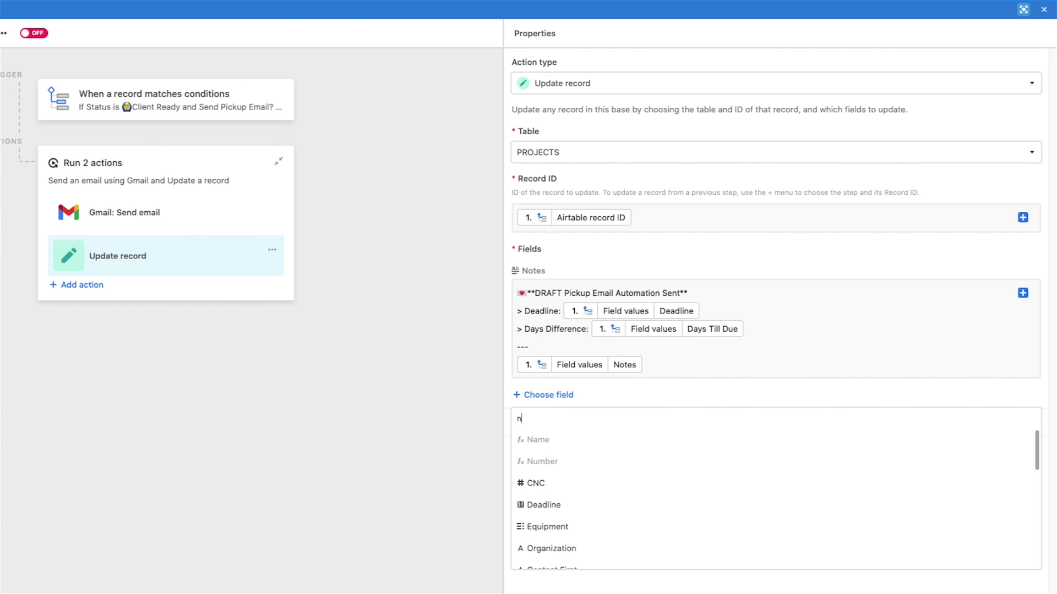
pyautogui.write('name')
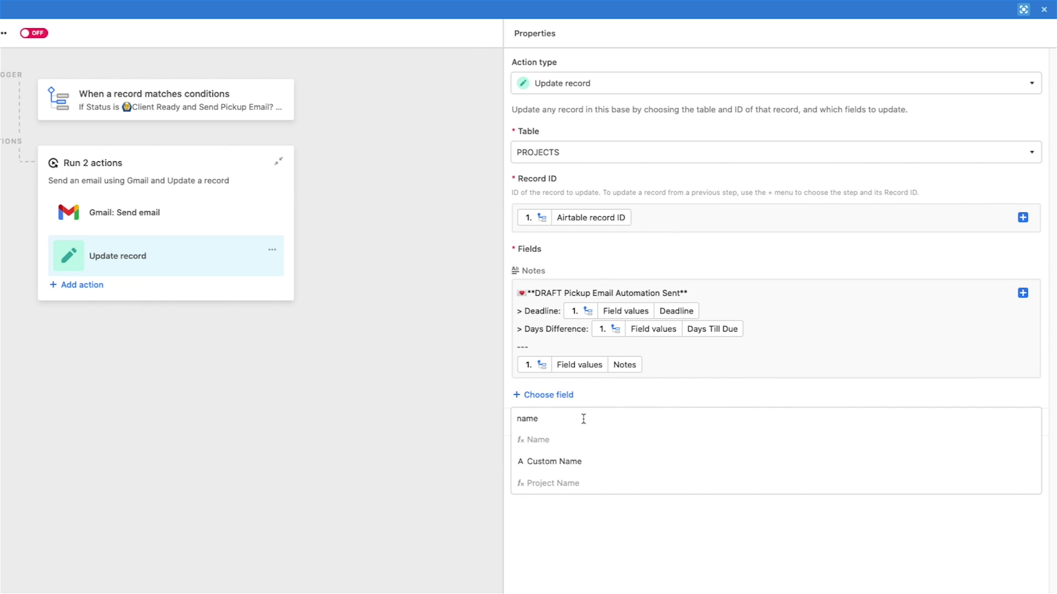
pyautogui.press('Return')
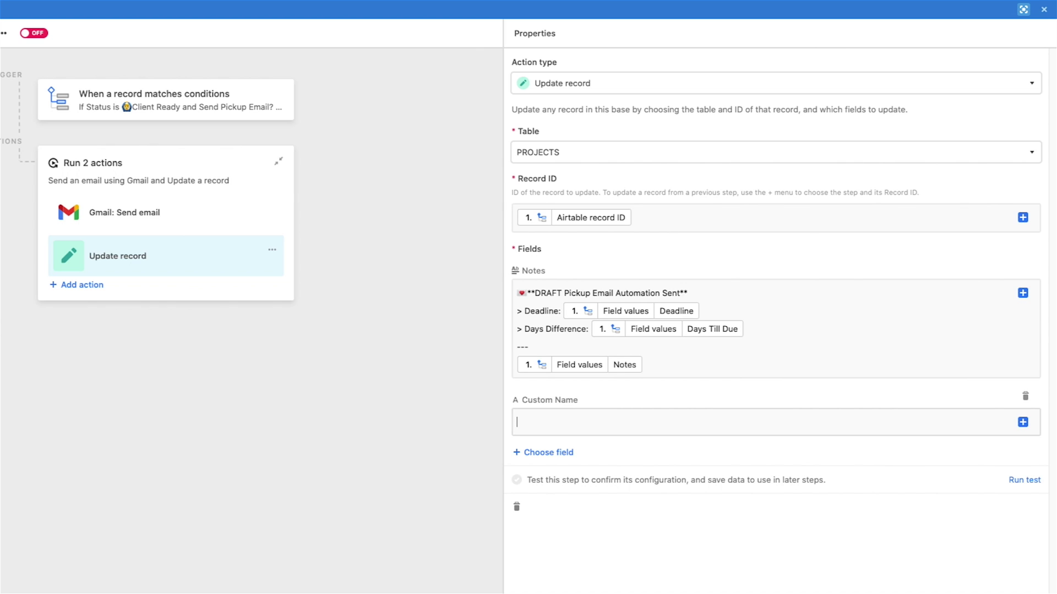
pyautogui.write("Hello I'm a name")
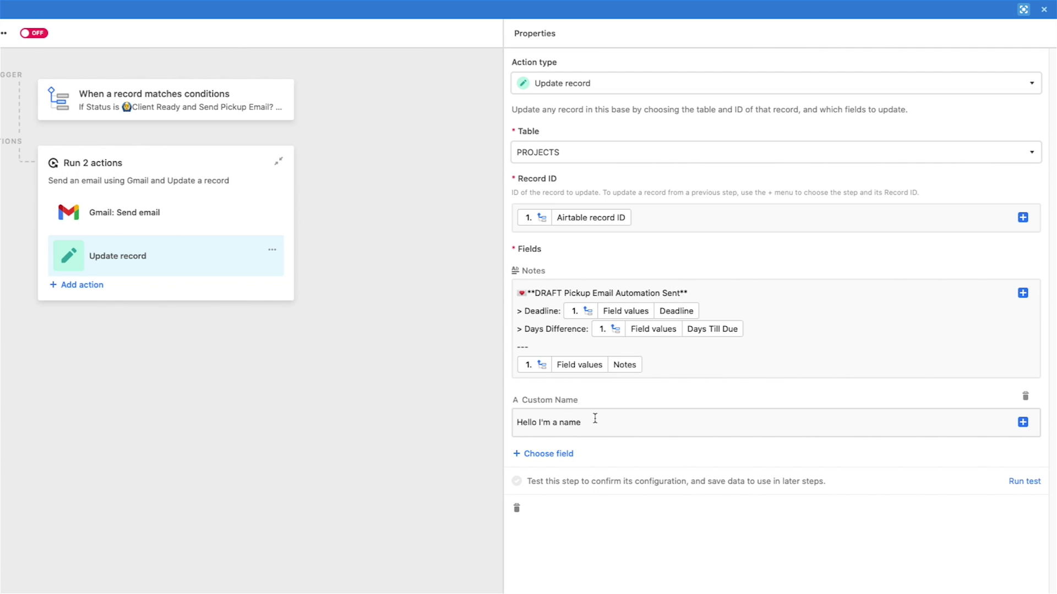
pyautogui.moveTo(594, 422); pyautogui.dragTo(493, 425)
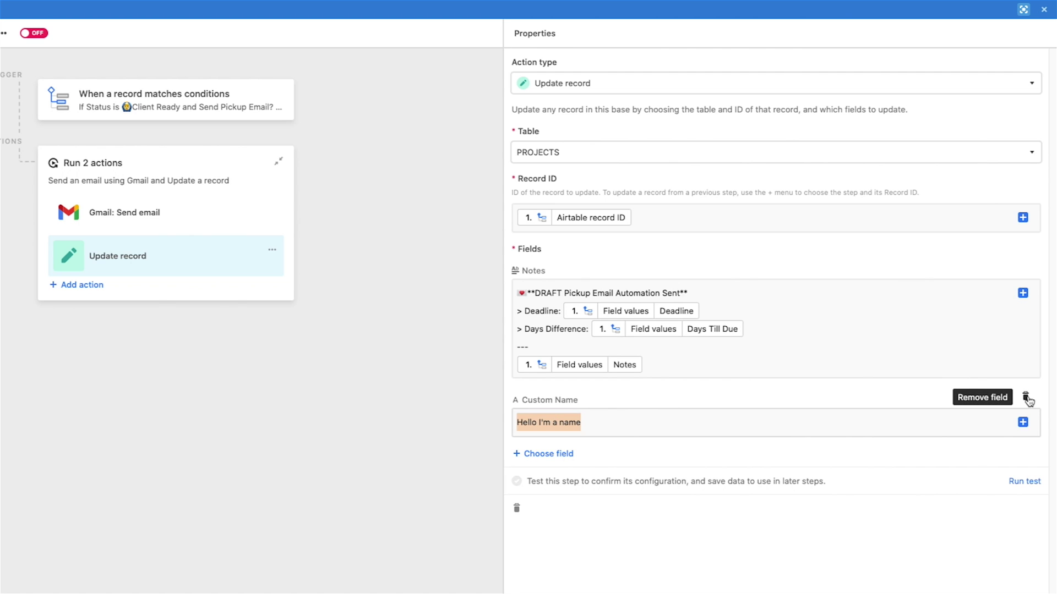
pyautogui.click(1028, 400)
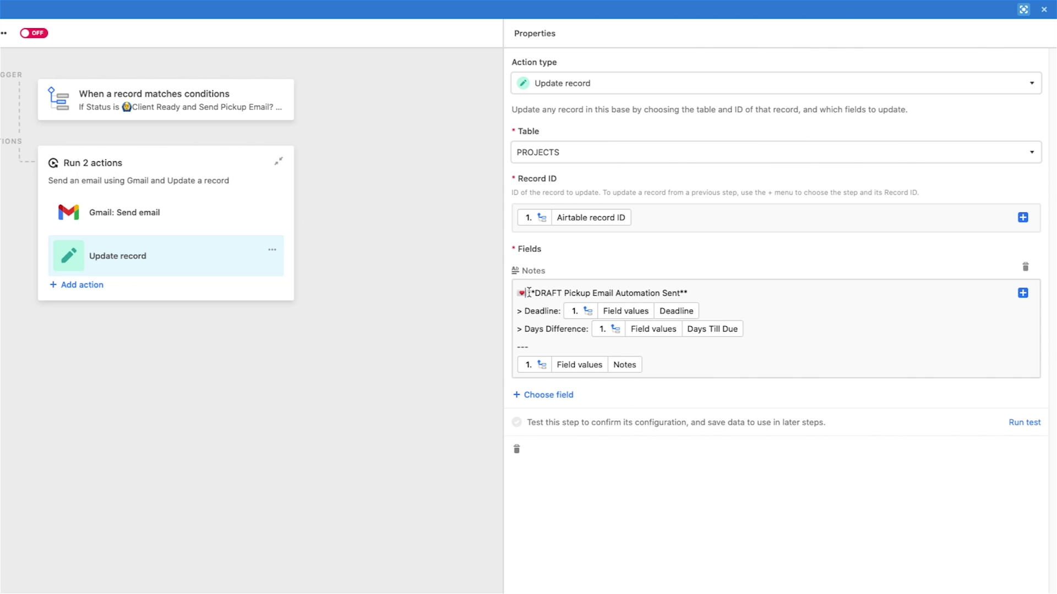
# Remove DRAFT from the Notes log heading and check the Deadline, Days Till Due and divider lines.
pyautogui.moveTo(521, 293); pyautogui.dragTo(684, 290)
pyautogui.click(685, 291)
pyautogui.moveTo(560, 294); pyautogui.dragTo(532, 292)
pyautogui.press('BackSpace')
pyautogui.press('BackSpace')
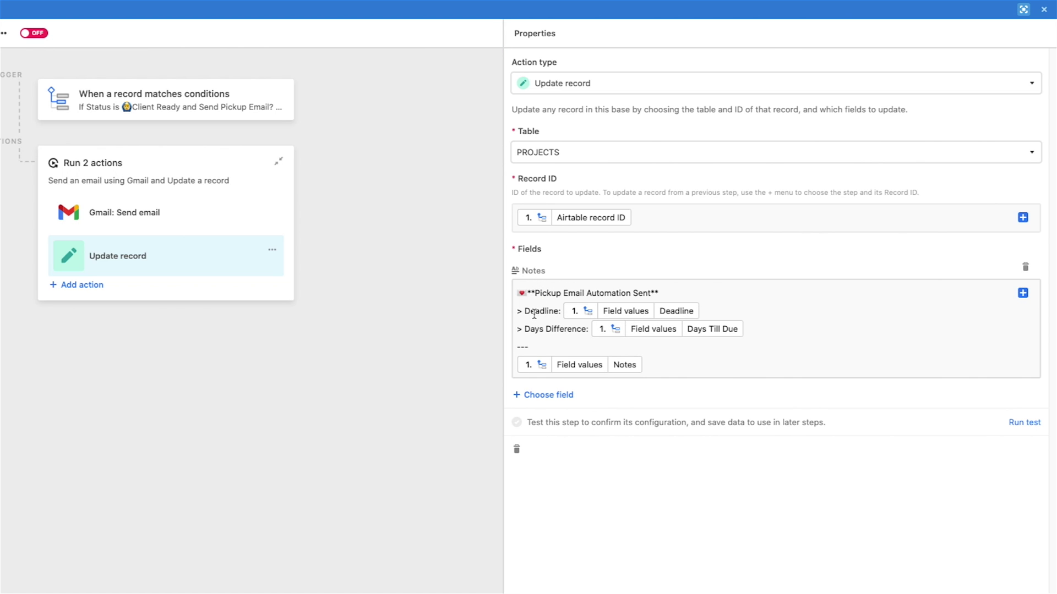
pyautogui.moveTo(516, 311); pyautogui.dragTo(528, 327)
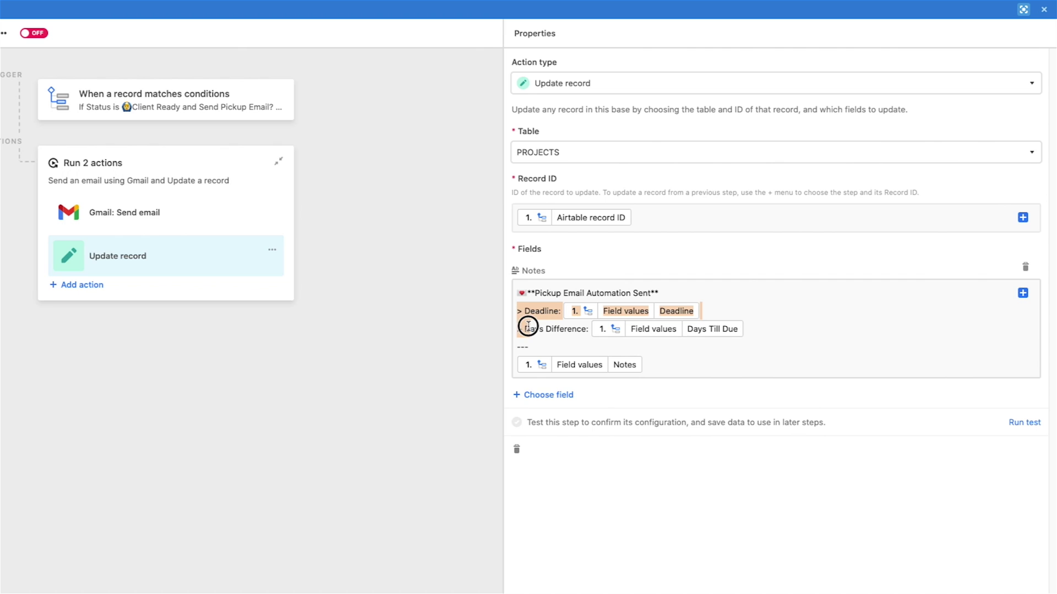
pyautogui.click(529, 329)
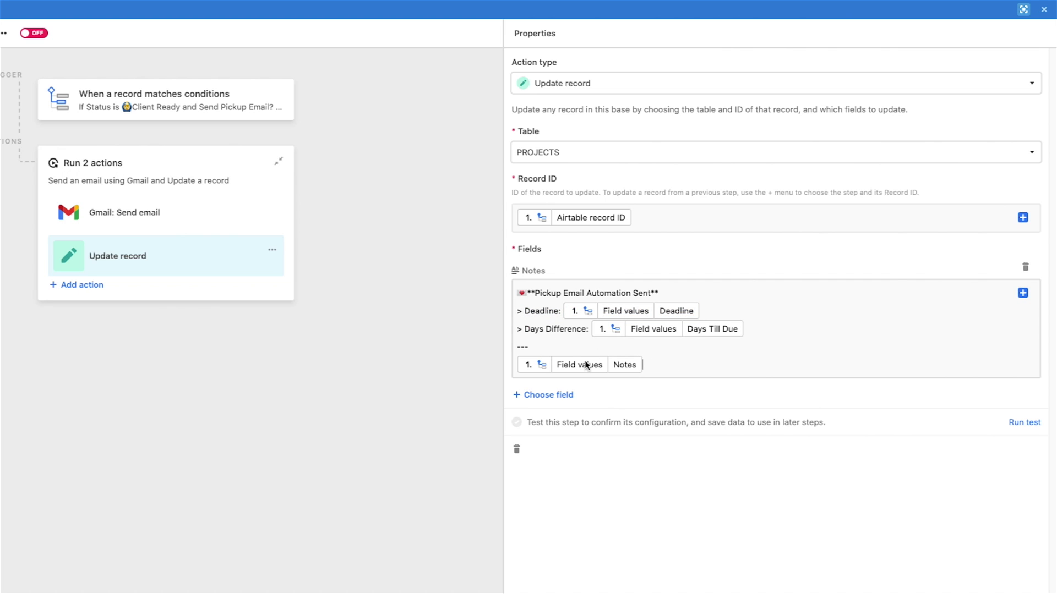
pyautogui.click(532, 345)
pyautogui.moveTo(515, 292); pyautogui.dragTo(758, 333)
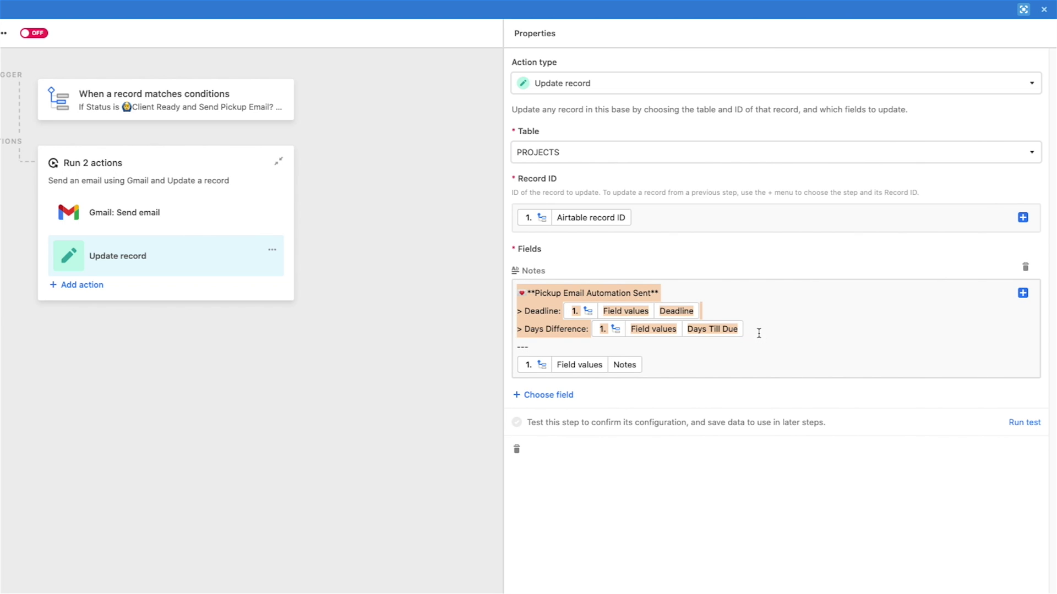
pyautogui.click(758, 330)
pyautogui.click(529, 346)
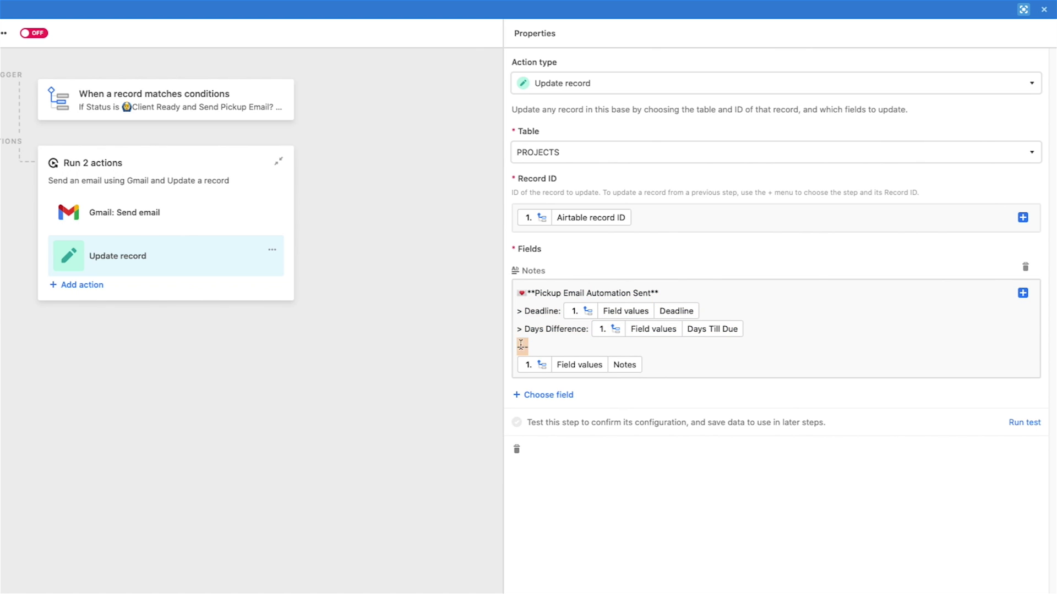
pyautogui.moveTo(514, 346); pyautogui.dragTo(545, 345)
pyautogui.click(545, 345)
# Insert the record's existing Notes value below the --- divider in the Notes field.
pyautogui.click(1022, 293)
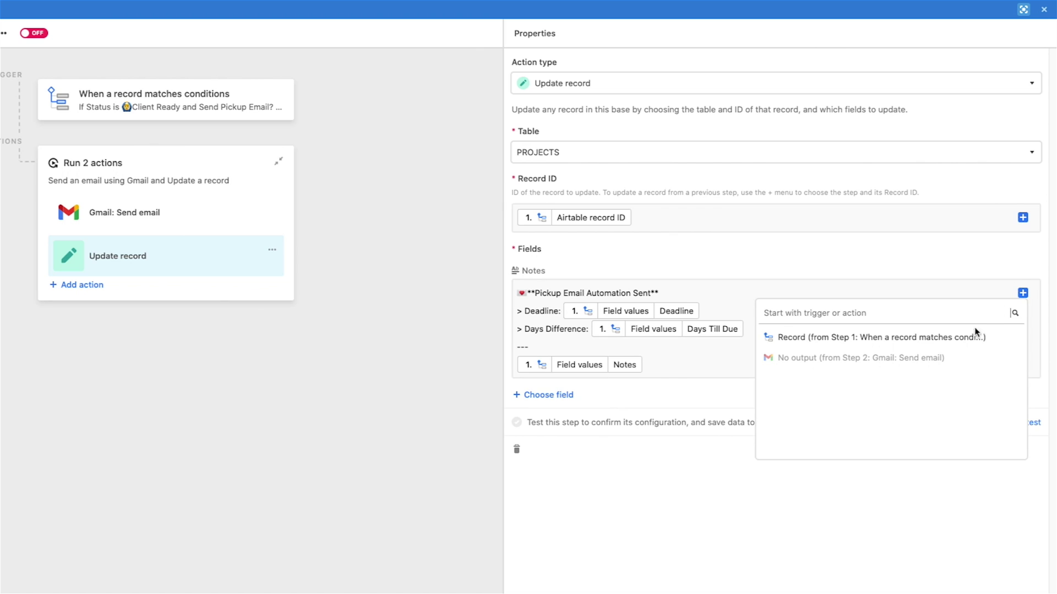
pyautogui.click(993, 338)
pyautogui.write('notes')
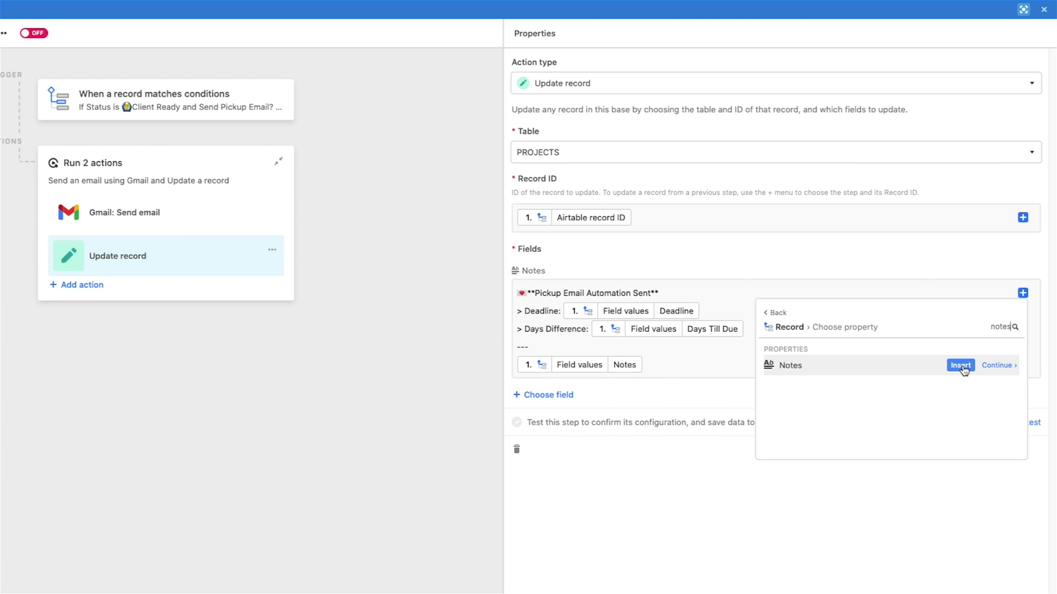
pyautogui.click(695, 360)
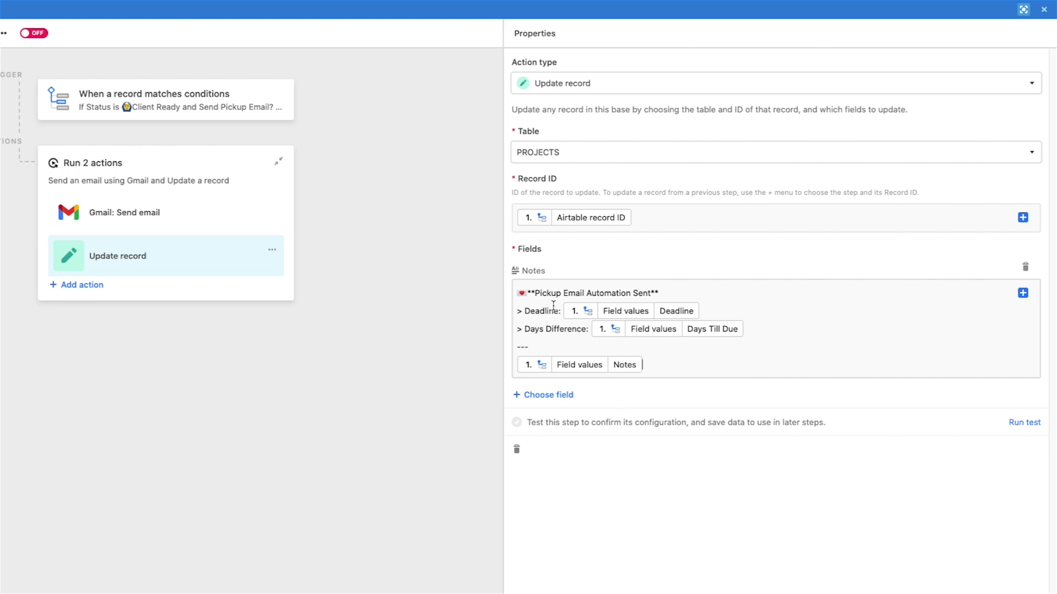
pyautogui.moveTo(518, 293); pyautogui.dragTo(764, 328)
pyautogui.click(530, 364)
pyautogui.moveTo(691, 368); pyautogui.dragTo(505, 366)
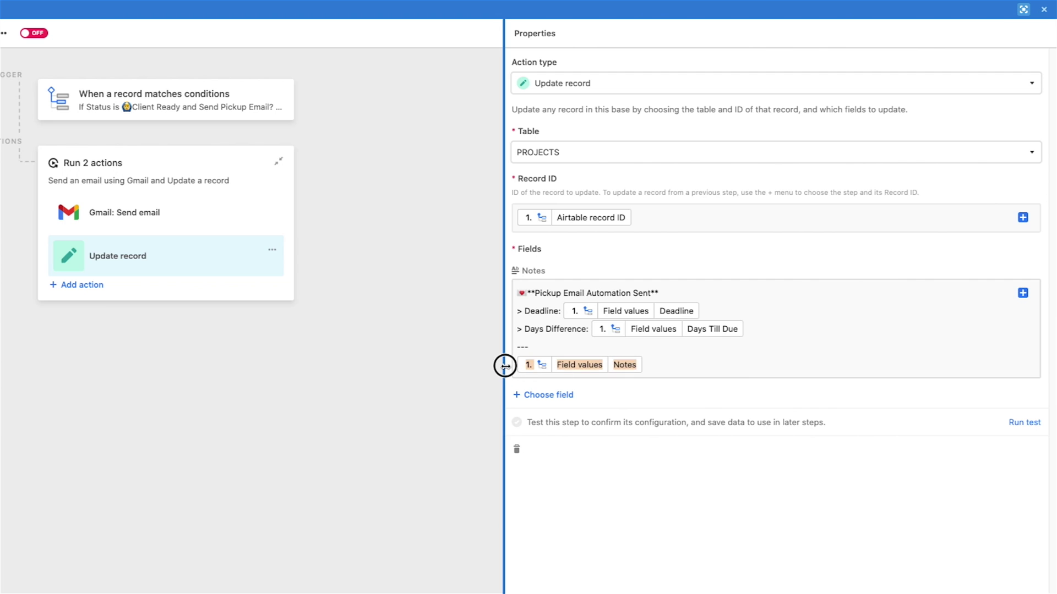
pyautogui.click(539, 349)
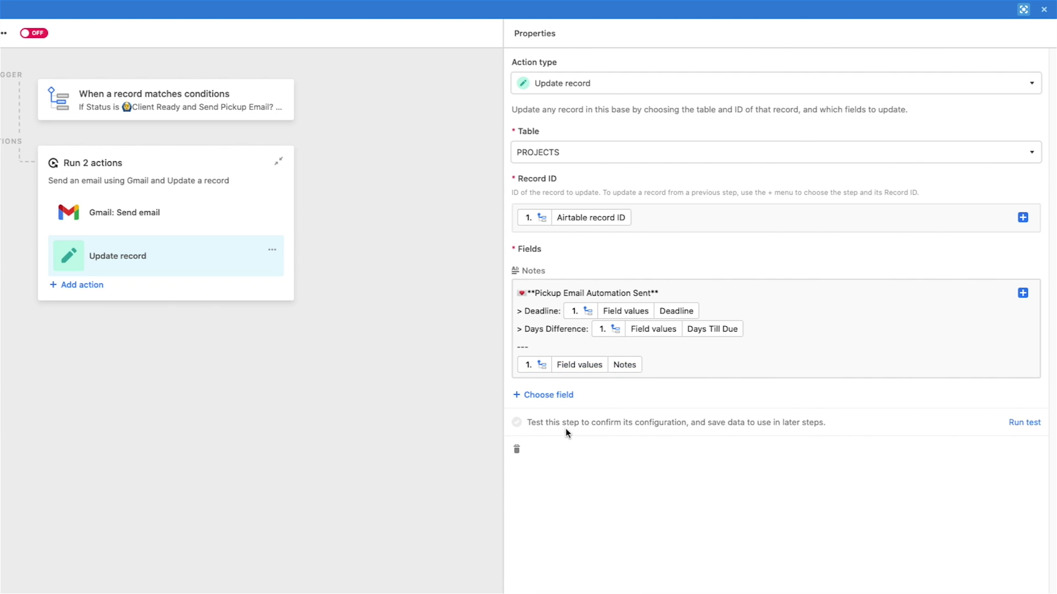
# Add a Status field with 'Pickup Email Sent', then delete it so only Notes updates.
pyautogui.click(552, 396)
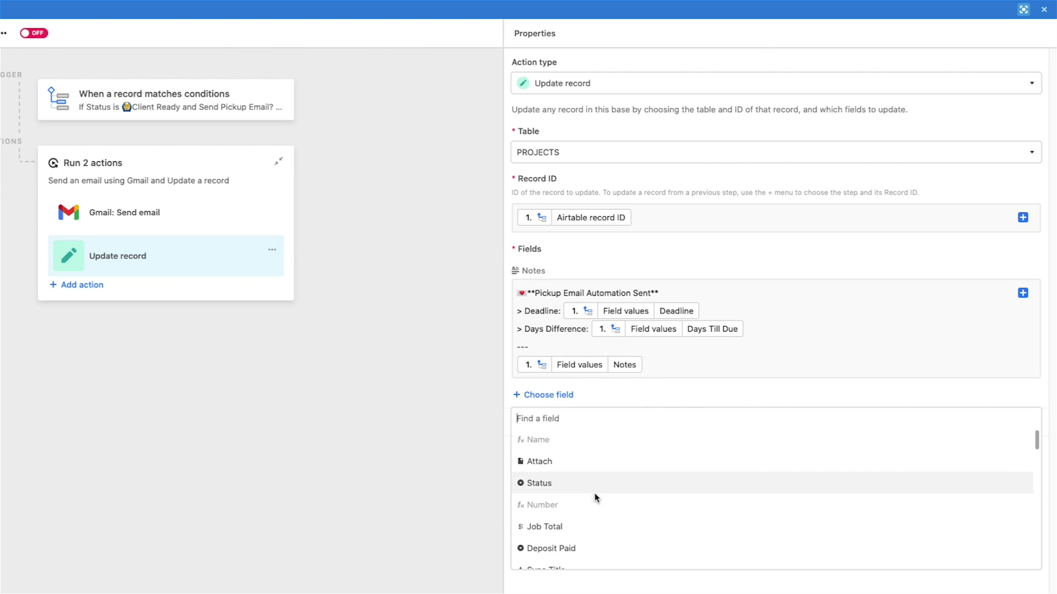
pyautogui.scroll(-2, 592, 500)
pyautogui.scroll(-5, 577, 532)
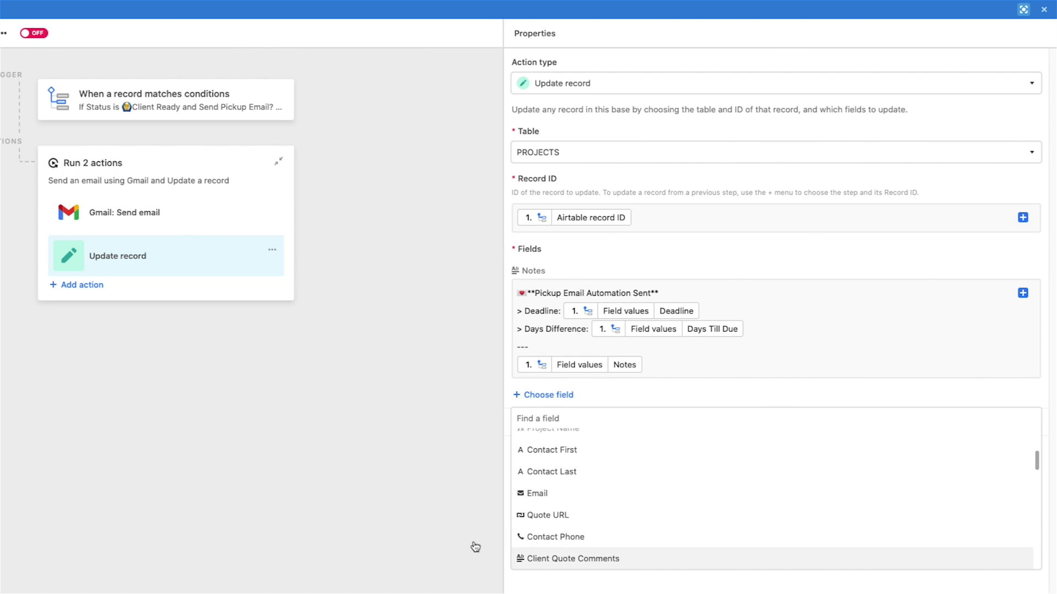
pyautogui.scroll(5, 606, 498)
pyautogui.click(555, 481)
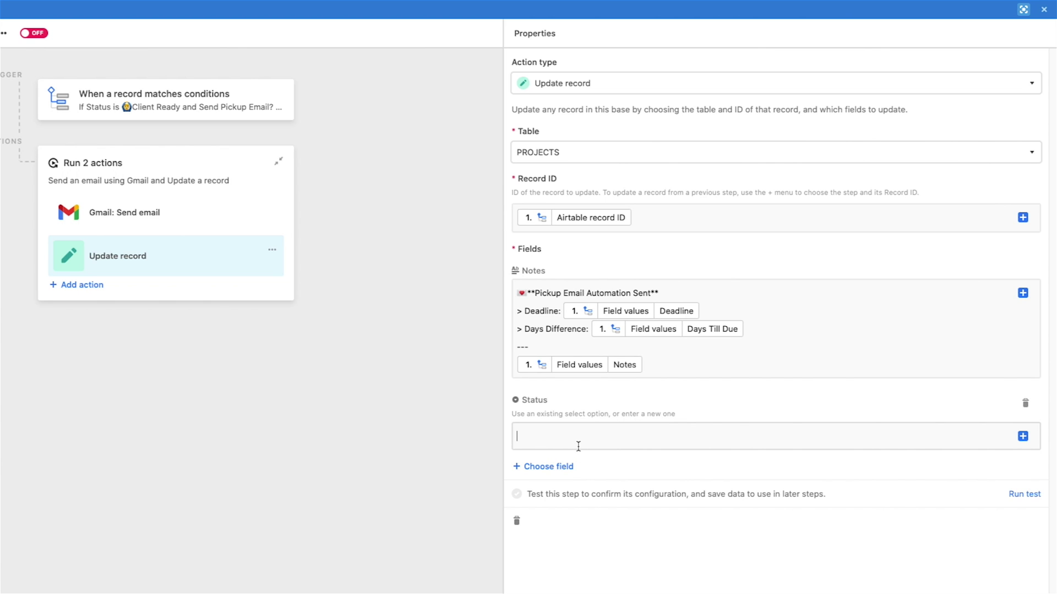
pyautogui.write('Pickup Email Sent')
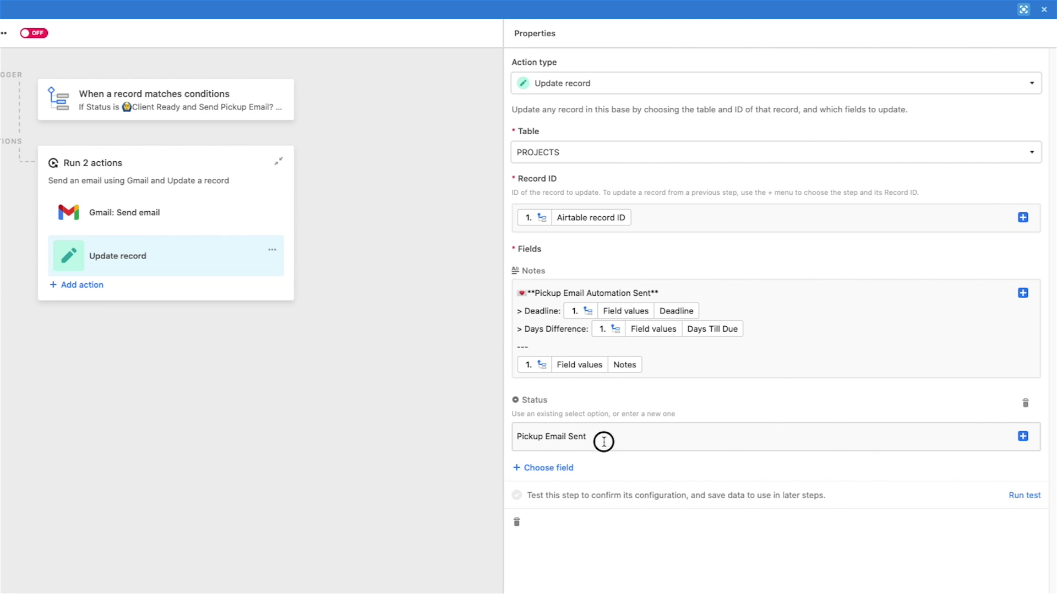
pyautogui.moveTo(604, 441); pyautogui.dragTo(520, 439)
pyautogui.press('BackSpace')
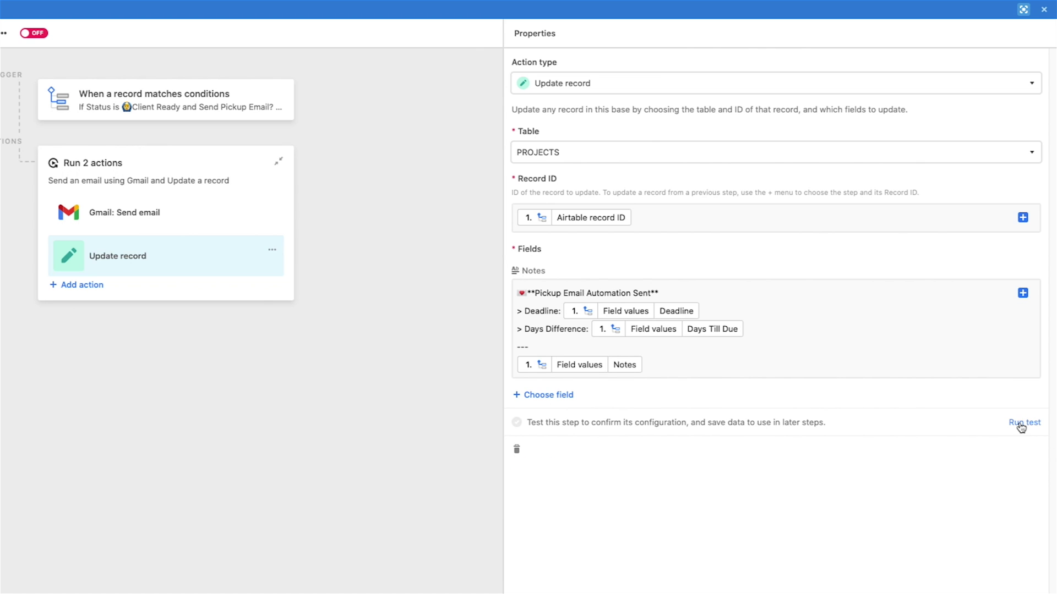
# Run a test of the Gmail send-email step, which succeeds.
pyautogui.click(183, 216)
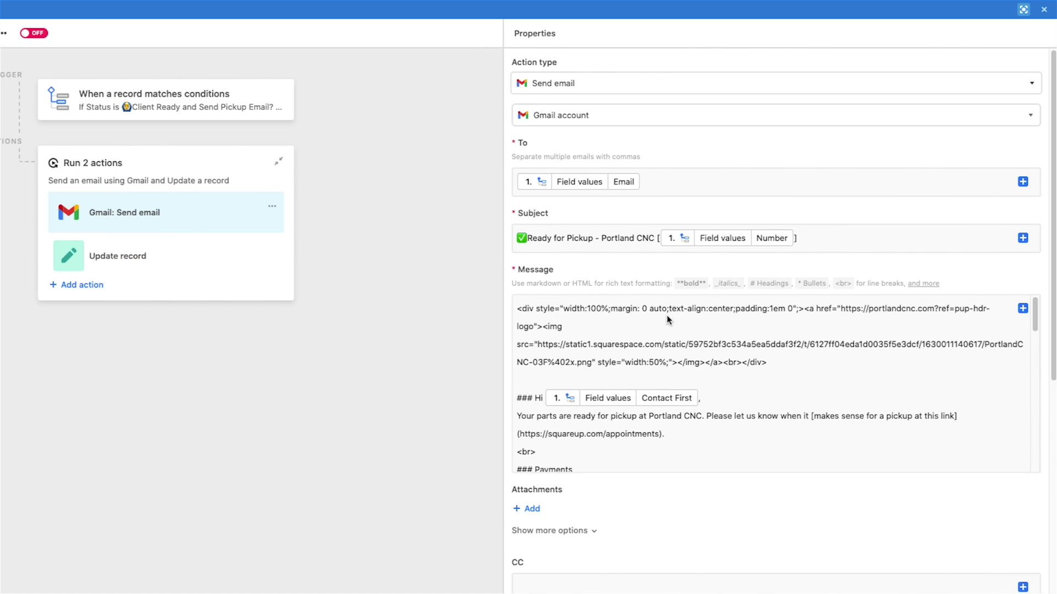
pyautogui.scroll(-6, 979, 514)
pyautogui.click(1021, 530)
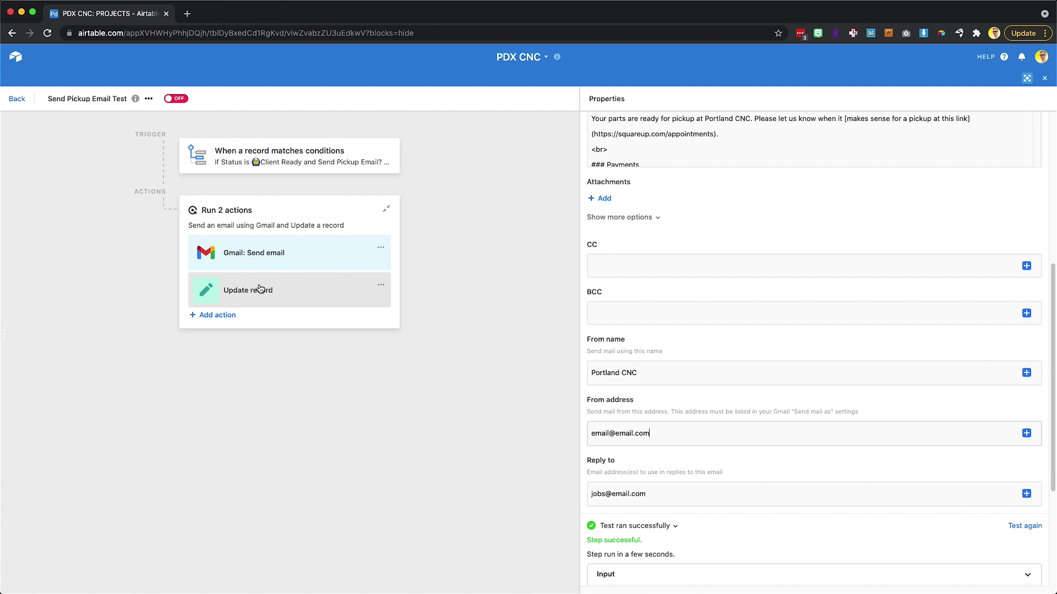
# Test the Update record step and review its "Fields could not be converted to a string" error.
pyautogui.click(285, 295)
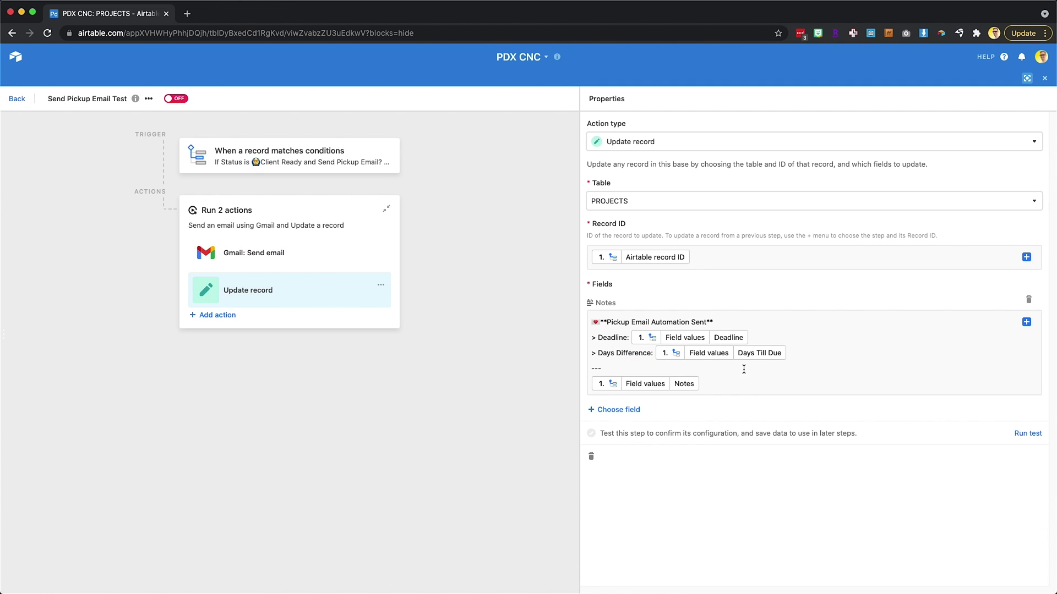
pyautogui.click(1033, 435)
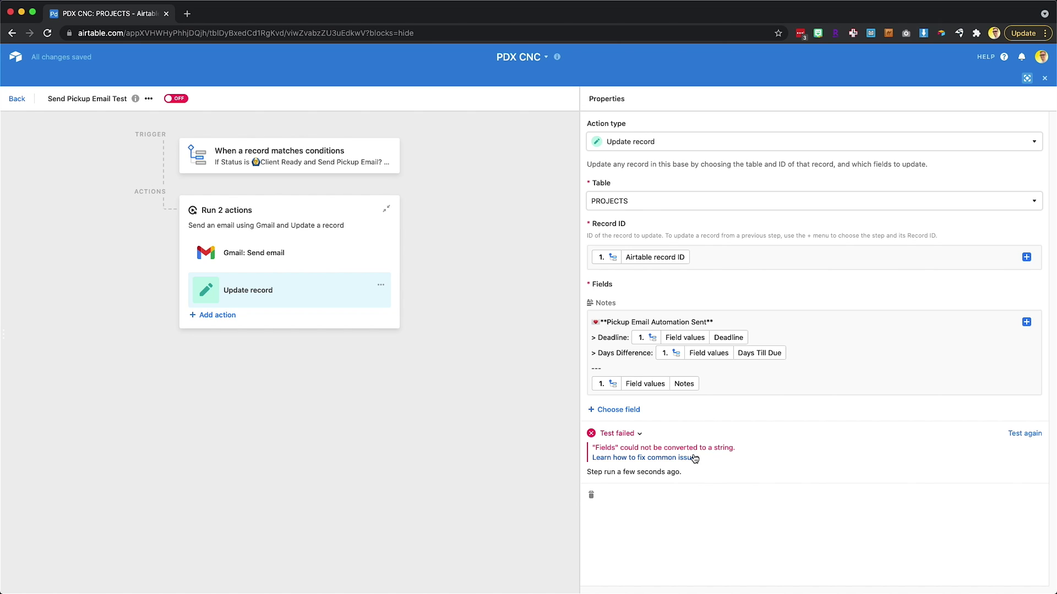
pyautogui.click(640, 434)
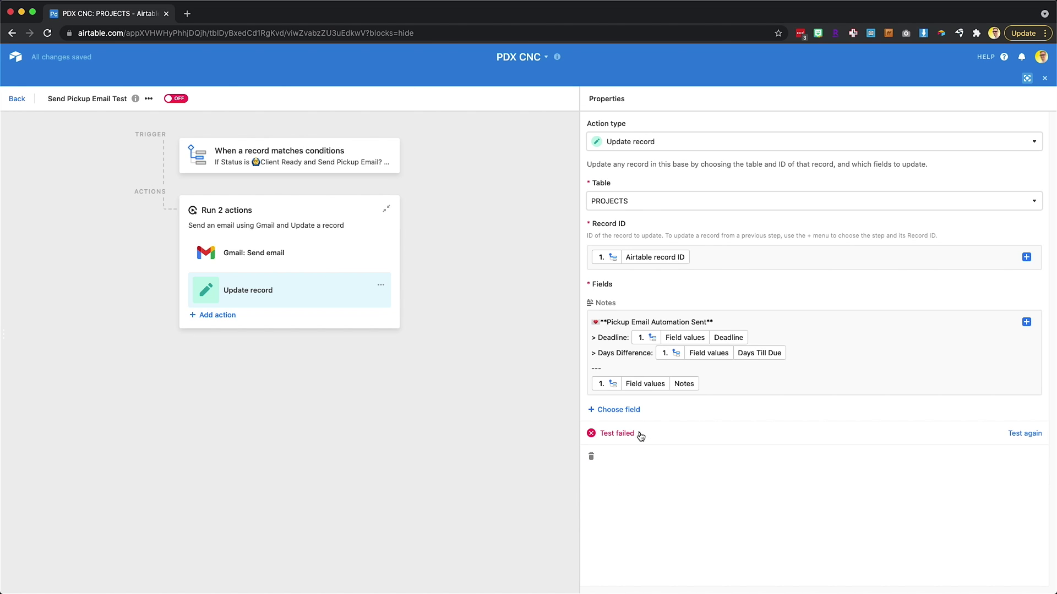
pyautogui.click(640, 436)
pyautogui.click(641, 456)
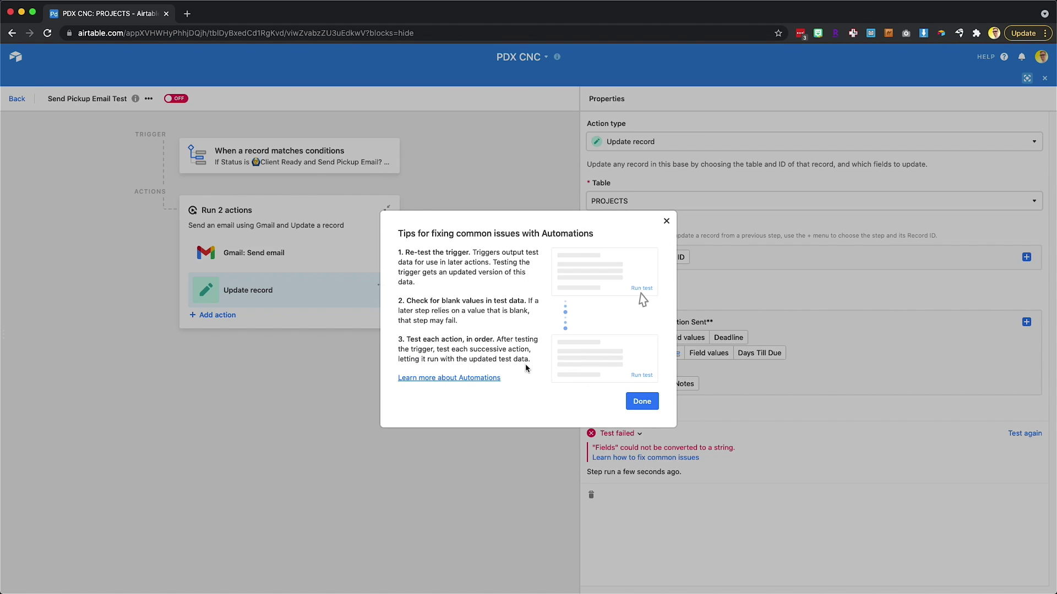
pyautogui.click(642, 401)
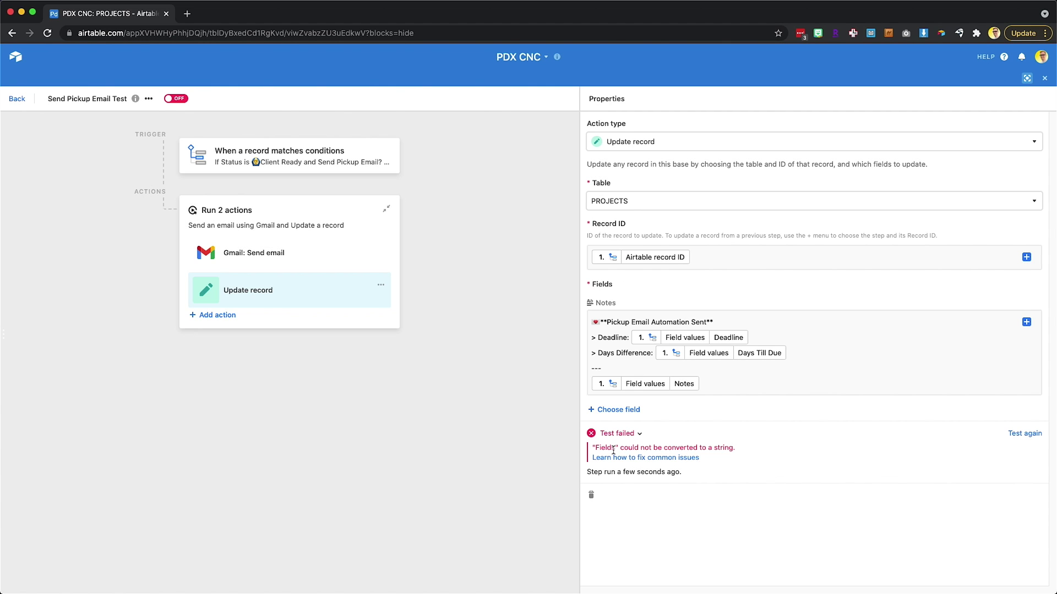
pyautogui.moveTo(610, 444); pyautogui.dragTo(741, 453)
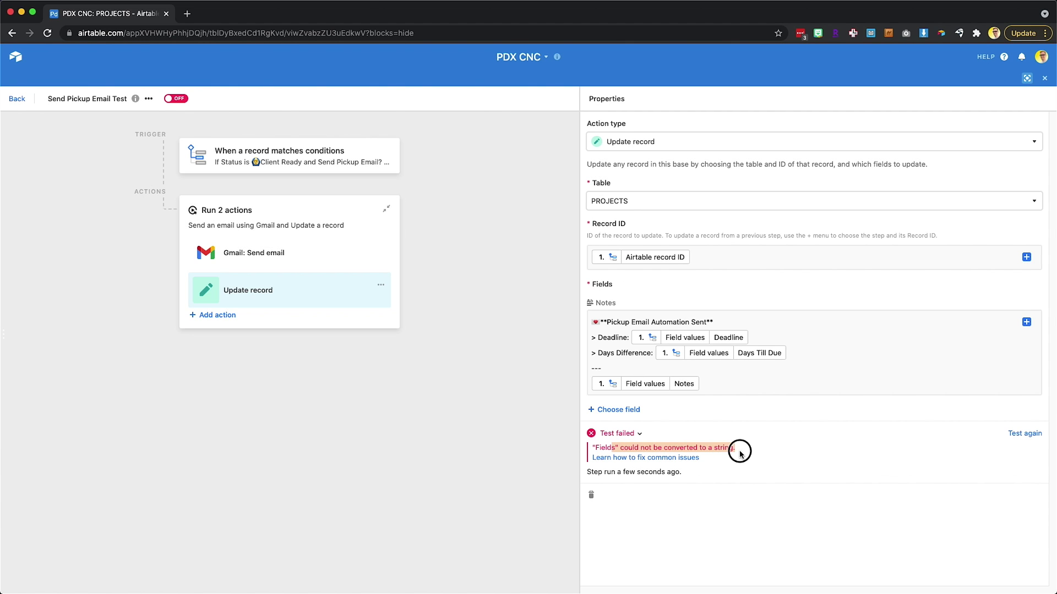
pyautogui.click(619, 353)
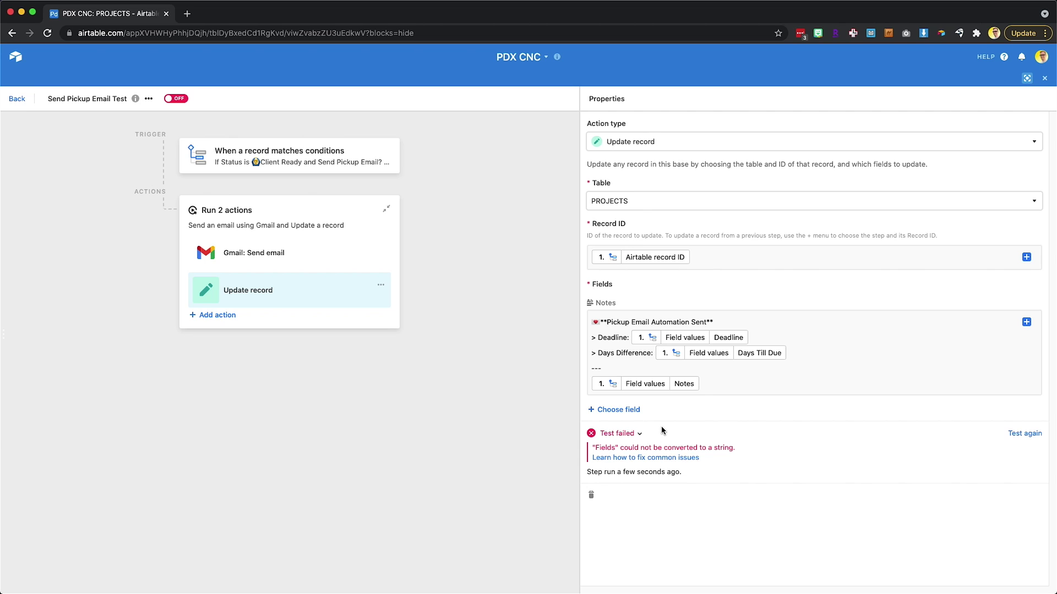
pyautogui.click(215, 323)
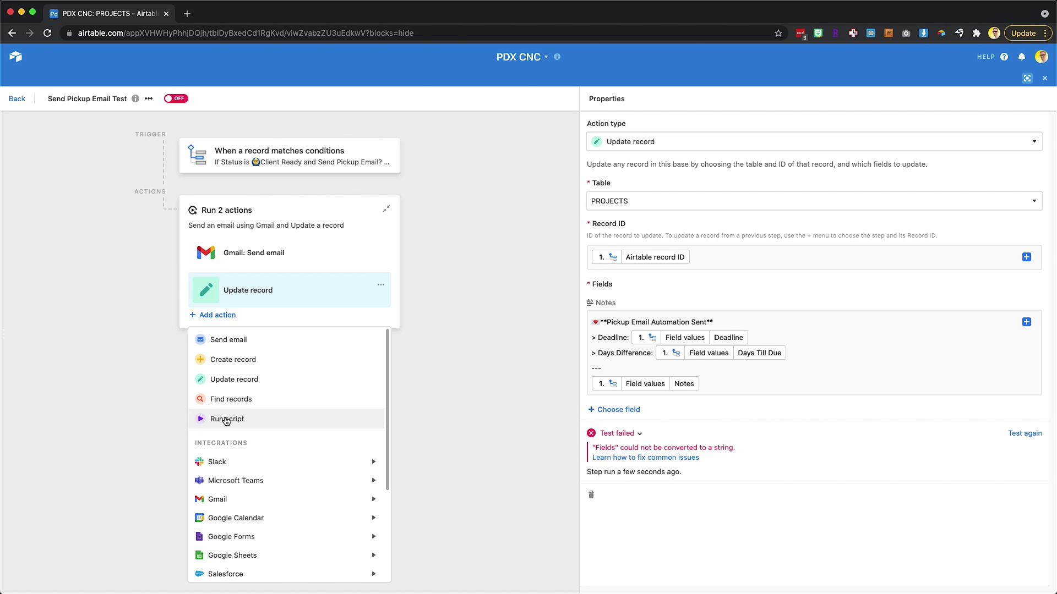
pyautogui.click(226, 419)
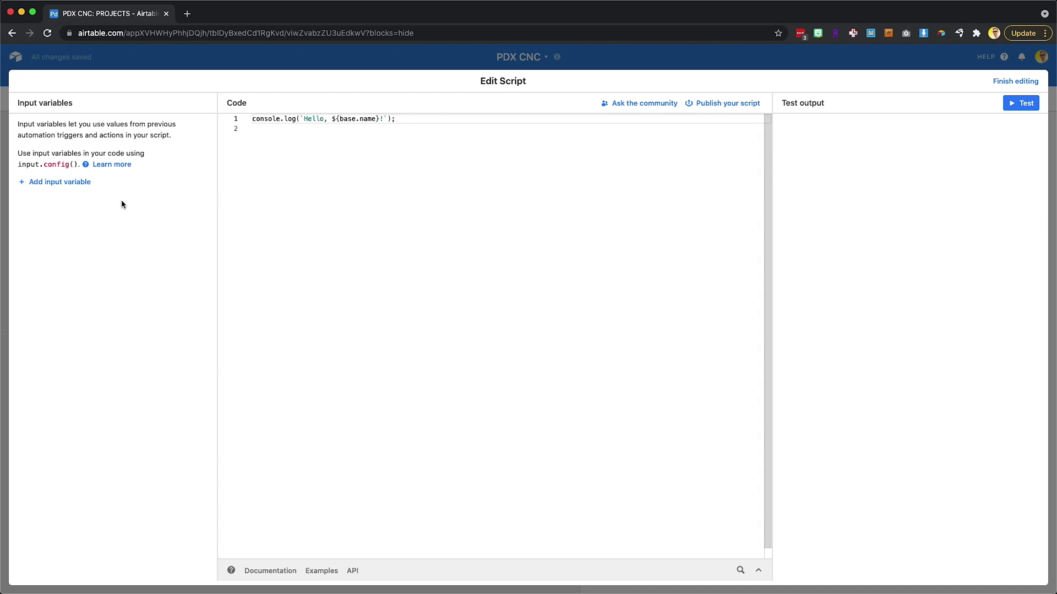
pyautogui.click(333, 131)
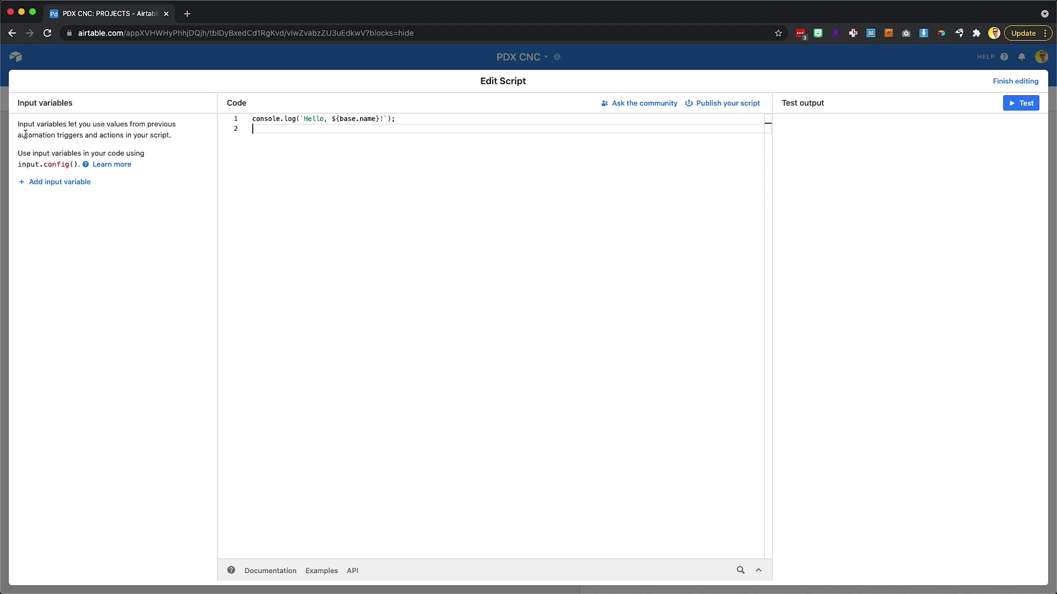
pyautogui.click(1013, 82)
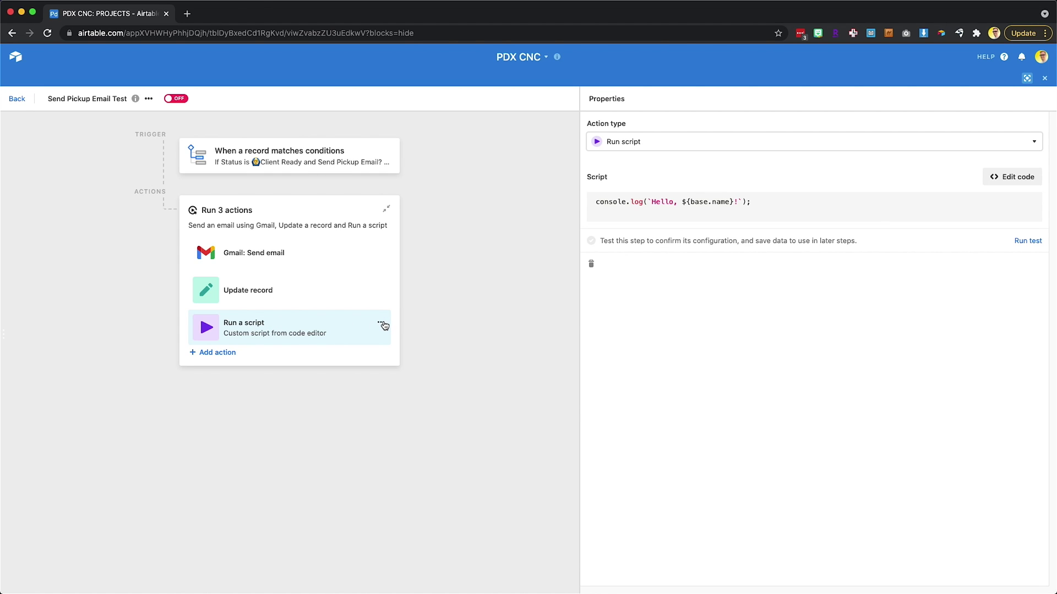
pyautogui.click(384, 325)
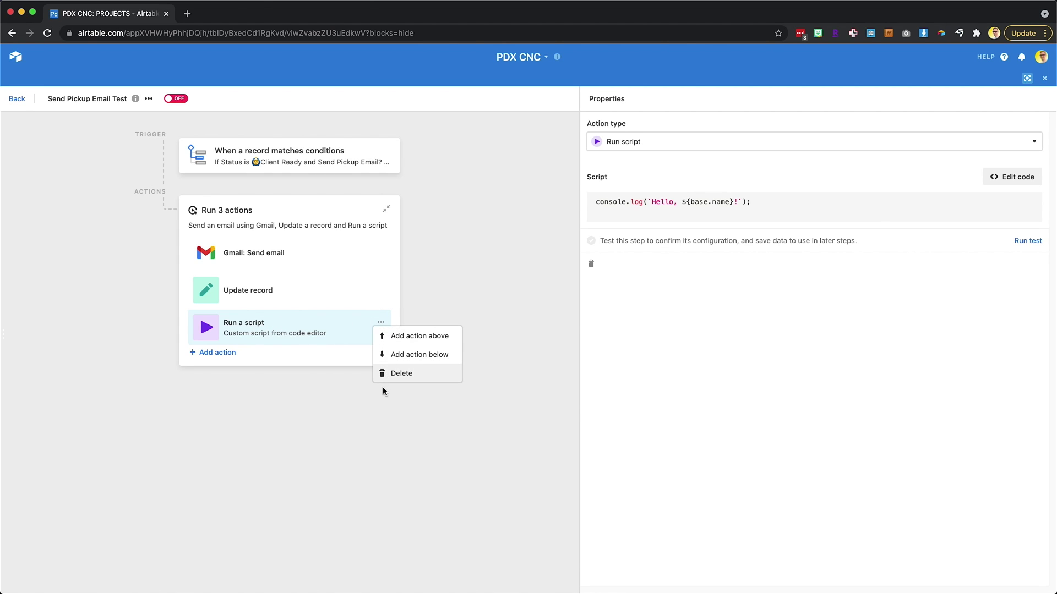
pyautogui.click(392, 377)
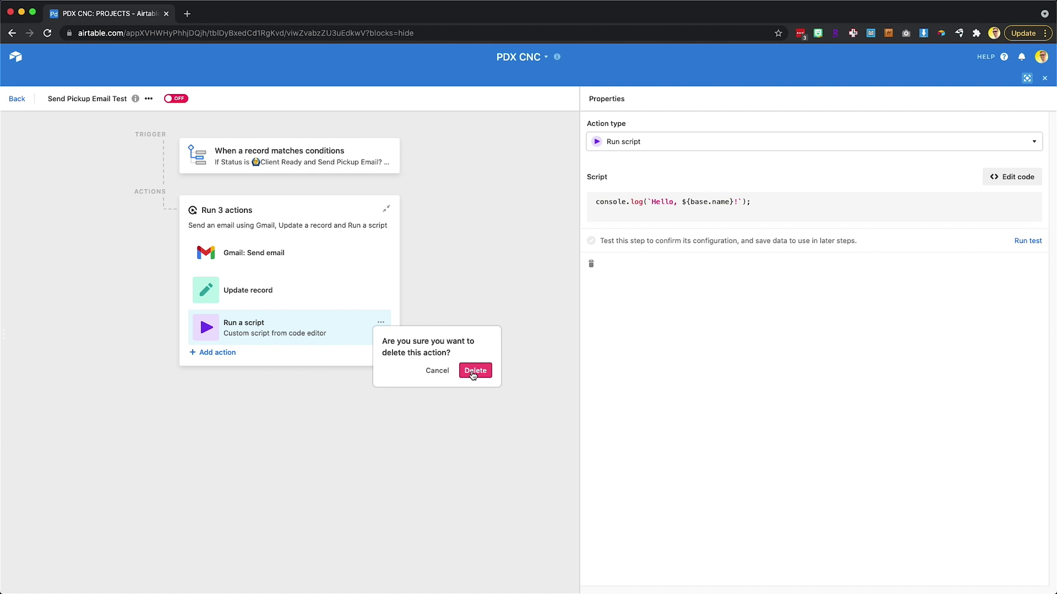
pyautogui.click(474, 371)
pyautogui.click(215, 314)
# Browse the add-action list, then dismiss it without adding an action.
pyautogui.scroll(-1, 264, 440)
pyautogui.moveTo(266, 475)
pyautogui.scroll(-1, 267, 475)
pyautogui.moveTo(278, 432)
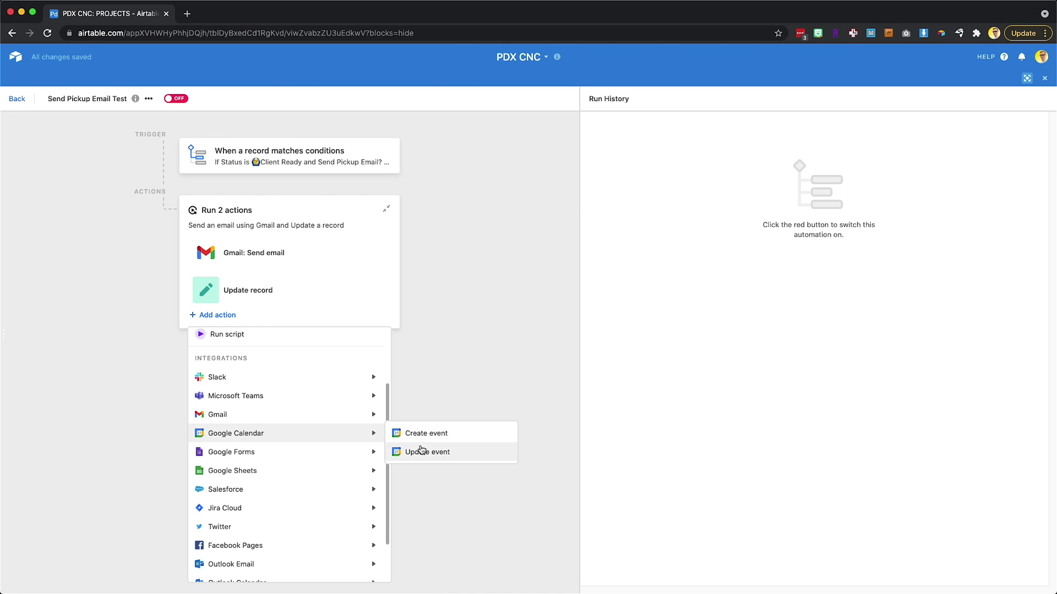
pyautogui.moveTo(258, 478)
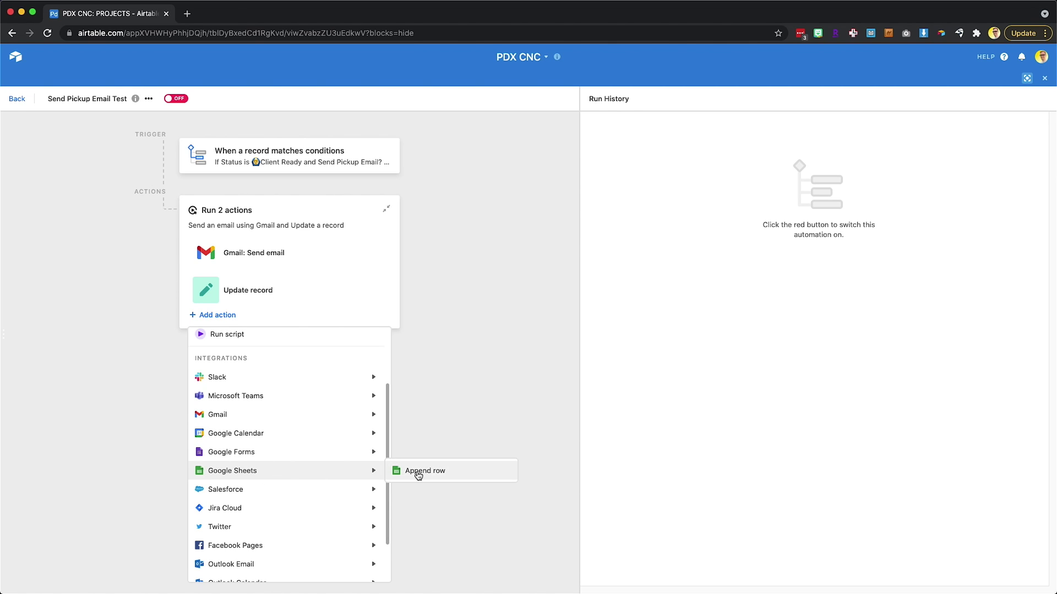
pyautogui.scroll(-2, 300, 487)
pyautogui.scroll(3, 301, 467)
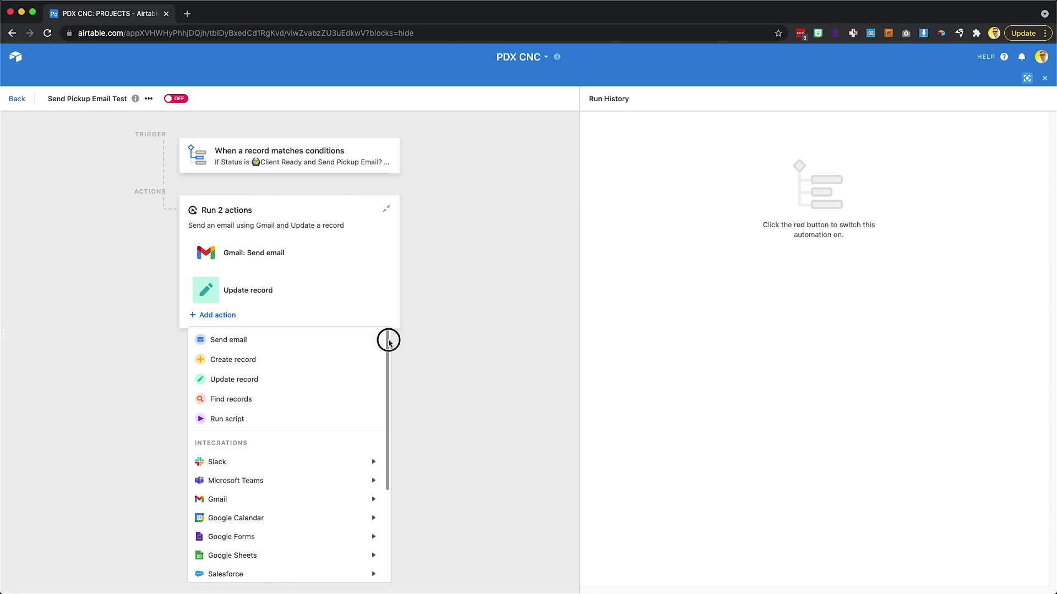
pyautogui.click(410, 336)
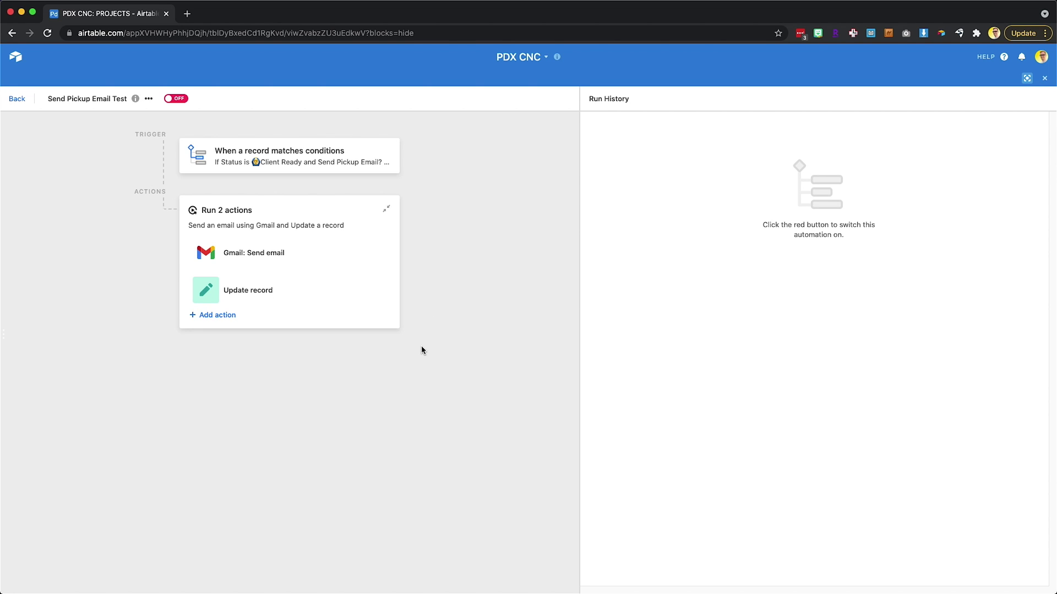
# Inspect the Update record and Gmail send-email actions, then close the editor via Back.
pyautogui.click(274, 286)
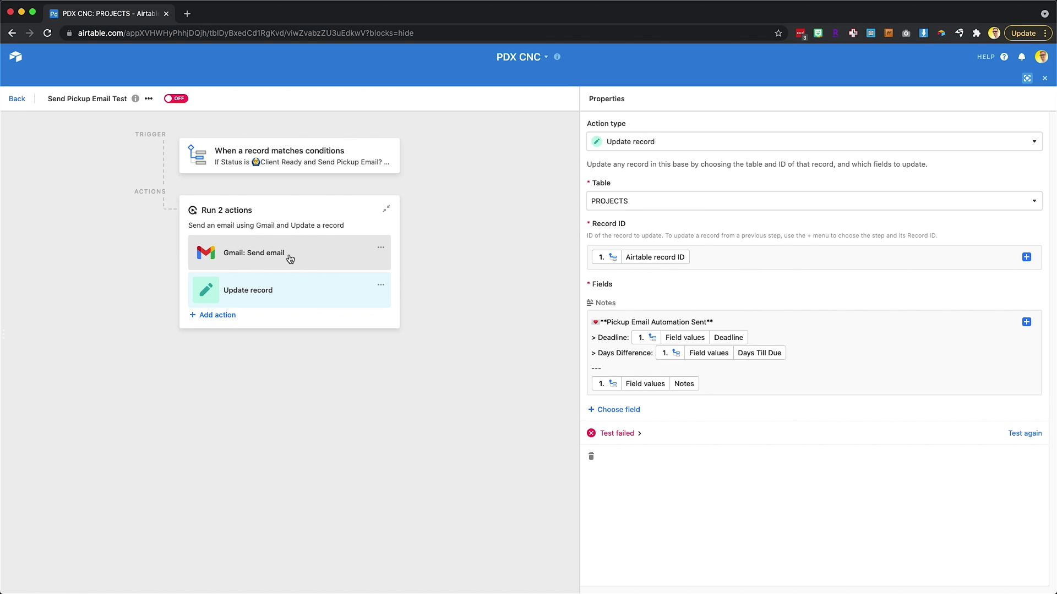
pyautogui.click(289, 259)
pyautogui.click(286, 286)
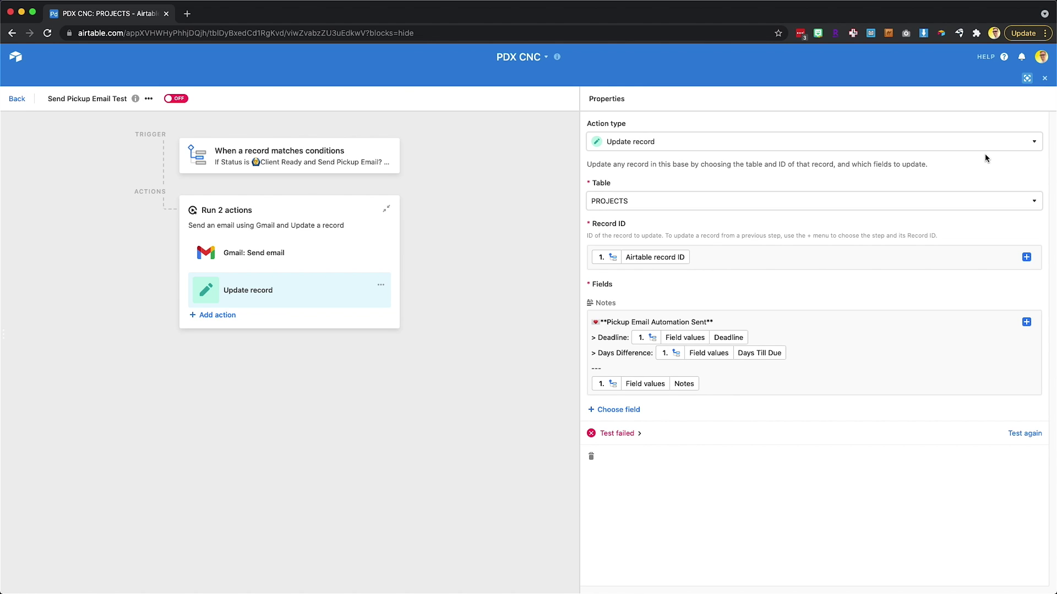
pyautogui.click(520, 335)
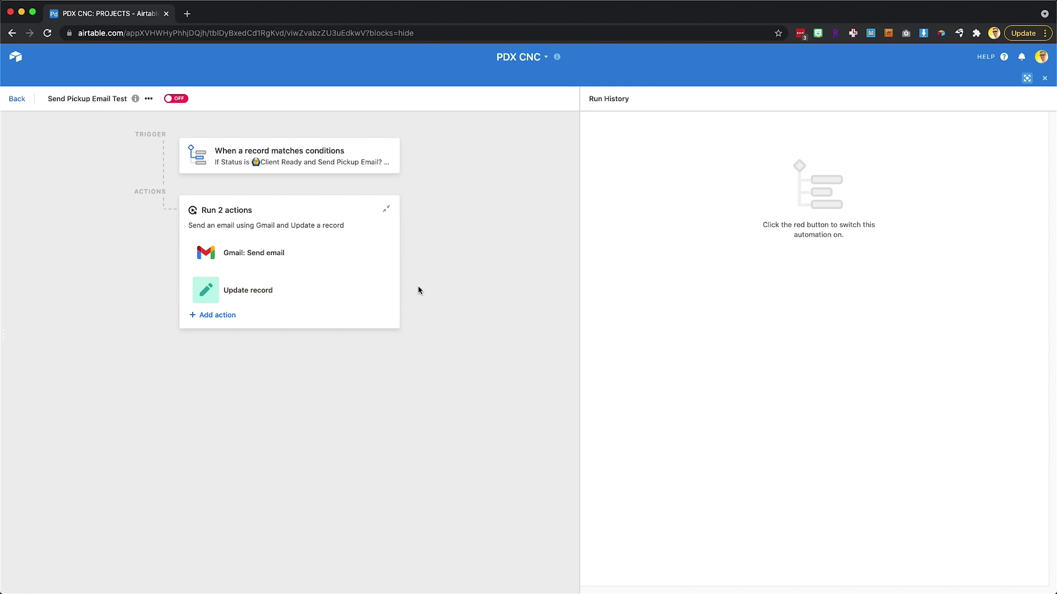
# Close the automations panel to reveal the full PROJECTS Status Kanban.
pyautogui.click(17, 99)
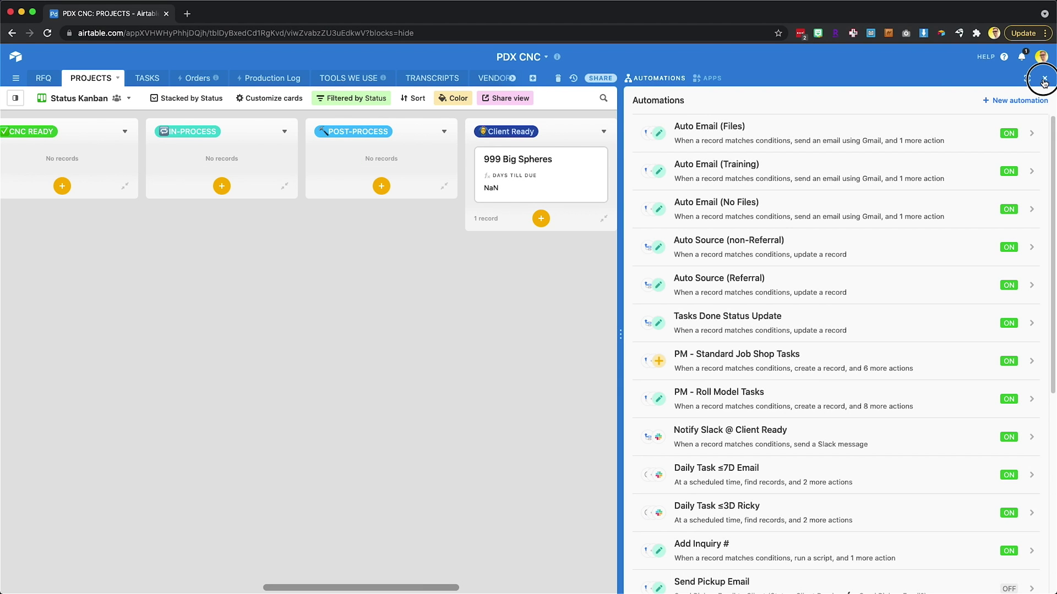
# Close the automations list and open the Shop Inventory base from the home page.
pyautogui.click(1044, 77)
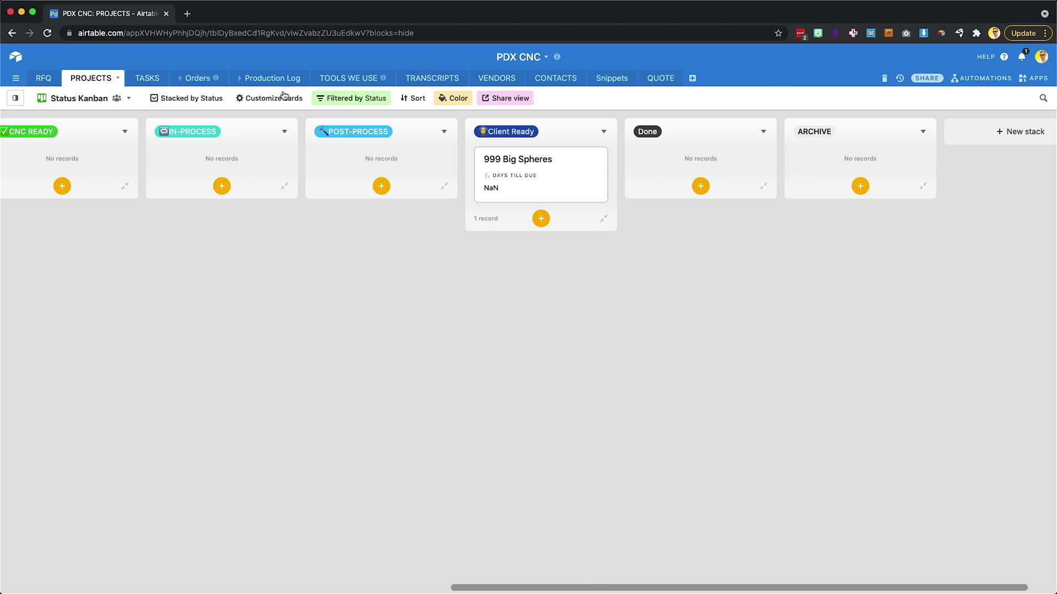
pyautogui.click(16, 57)
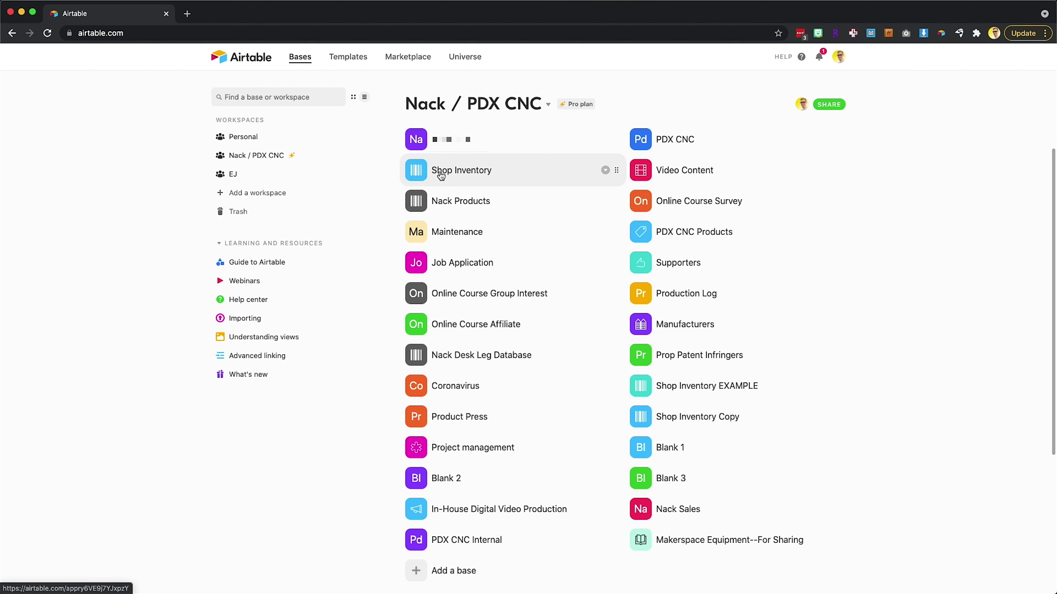
pyautogui.click(441, 175)
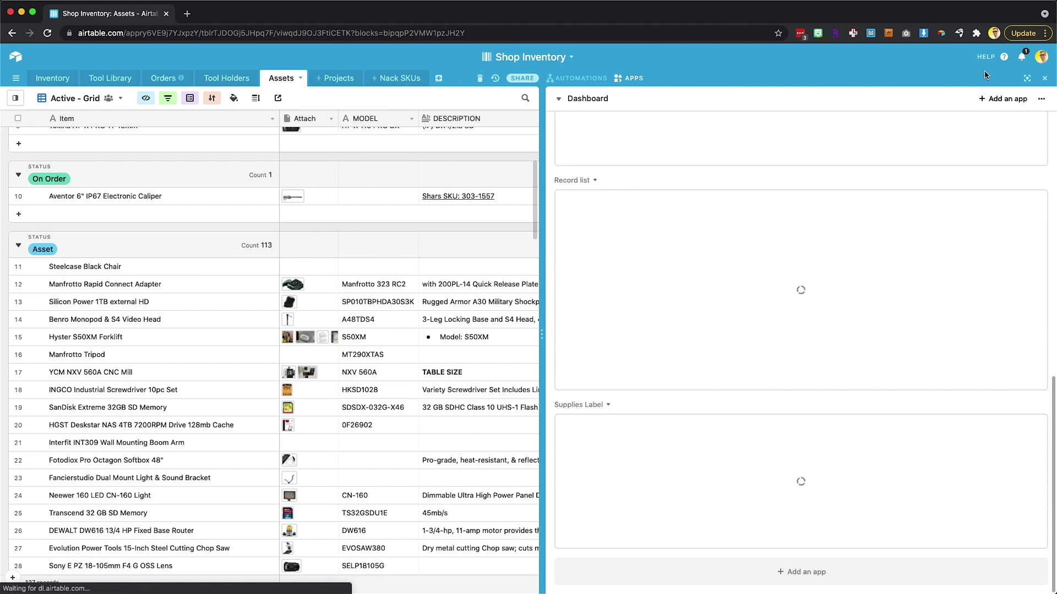
# Hide the apps panel, preview the Steelcase Black Chair record, and return to the Assets table.
pyautogui.click(1045, 78)
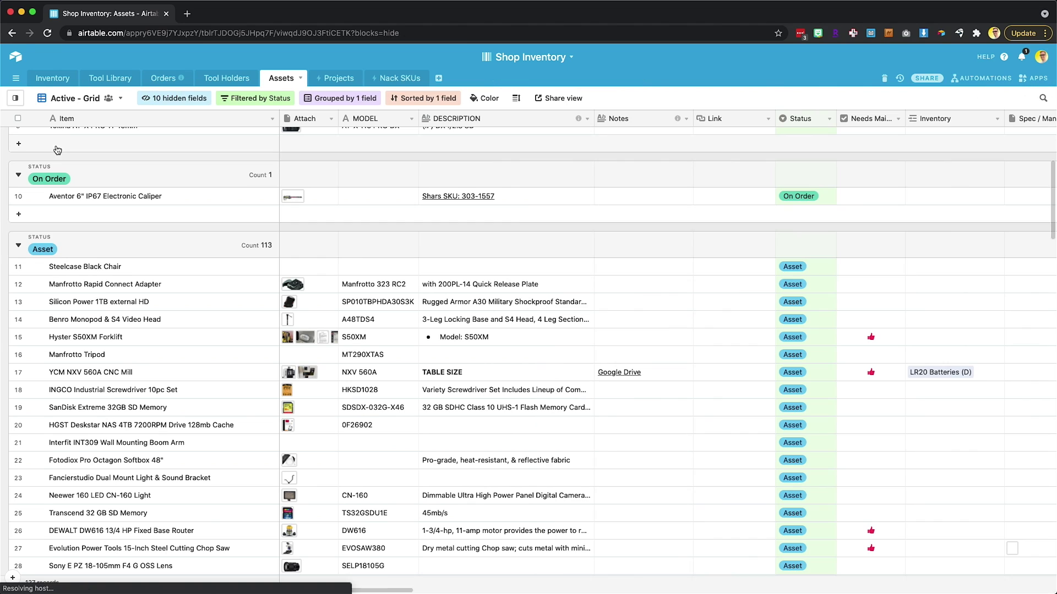
pyautogui.click(1020, 79)
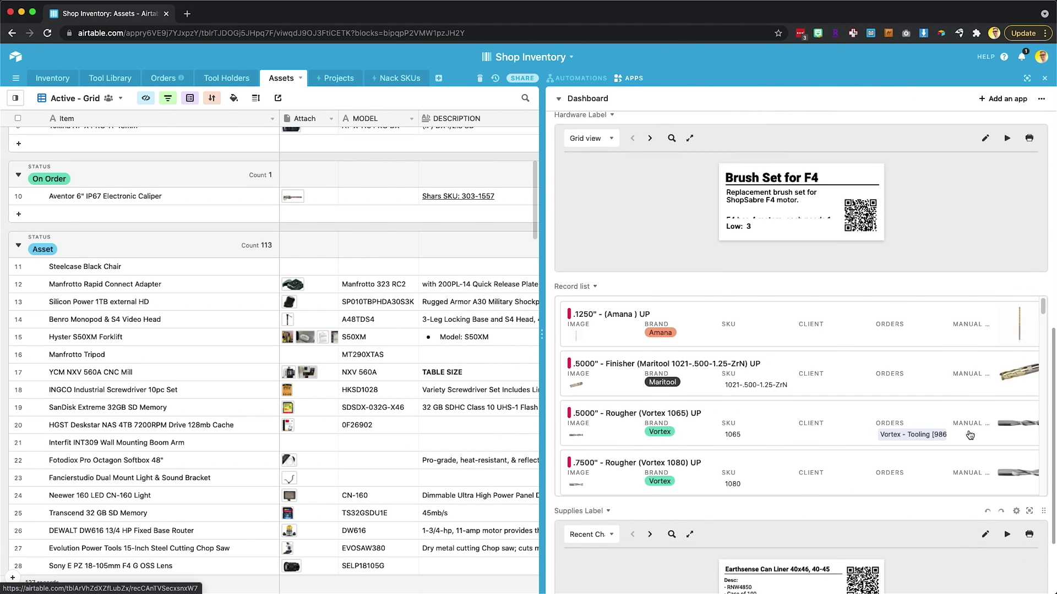
pyautogui.scroll(10, 970, 435)
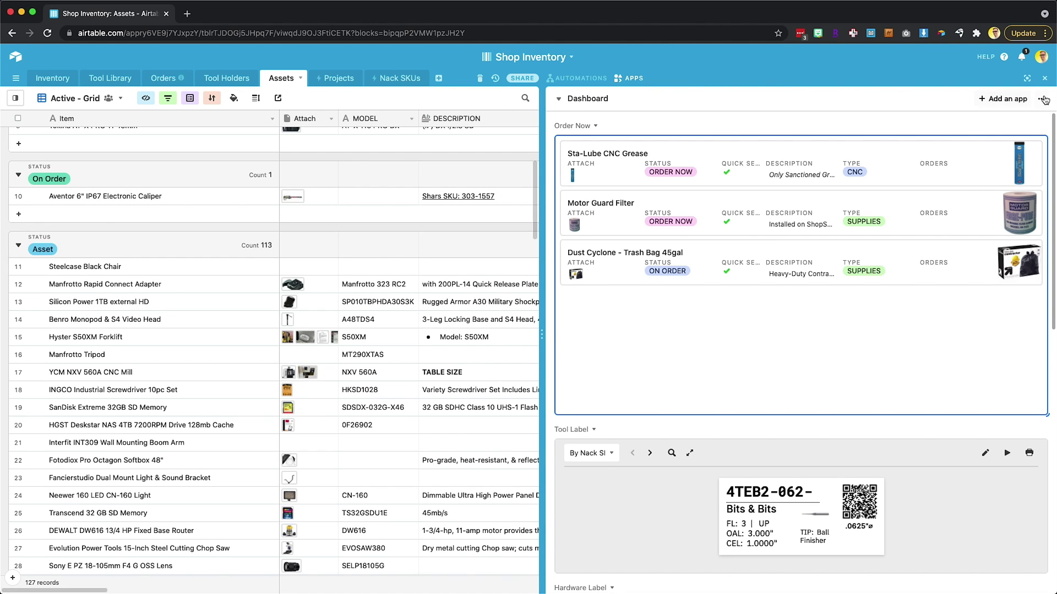
pyautogui.click(1044, 78)
pyautogui.click(85, 273)
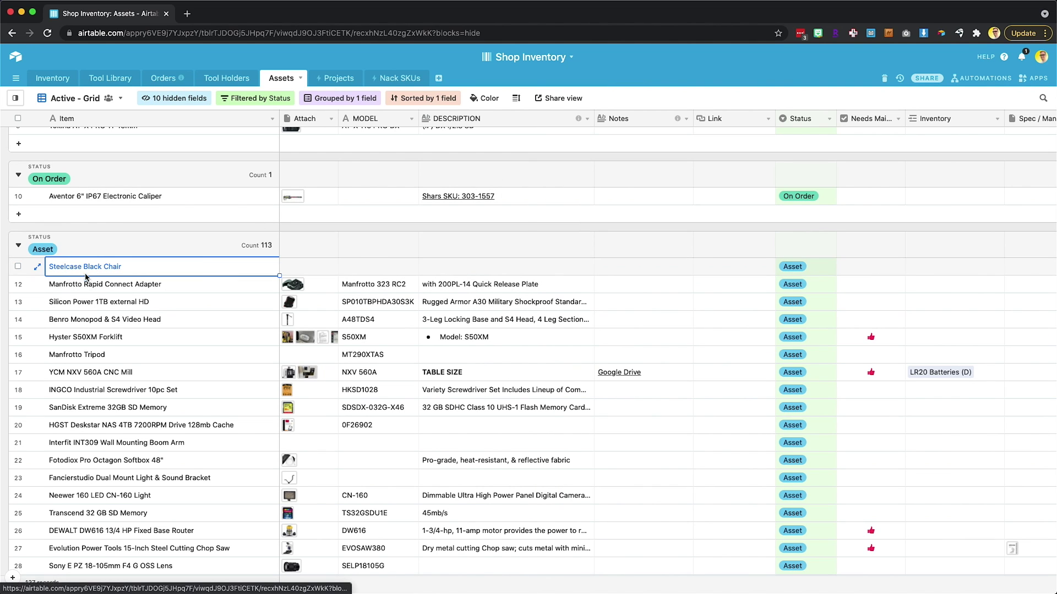
pyautogui.press('space')
pyautogui.scroll(-15, 468, 275)
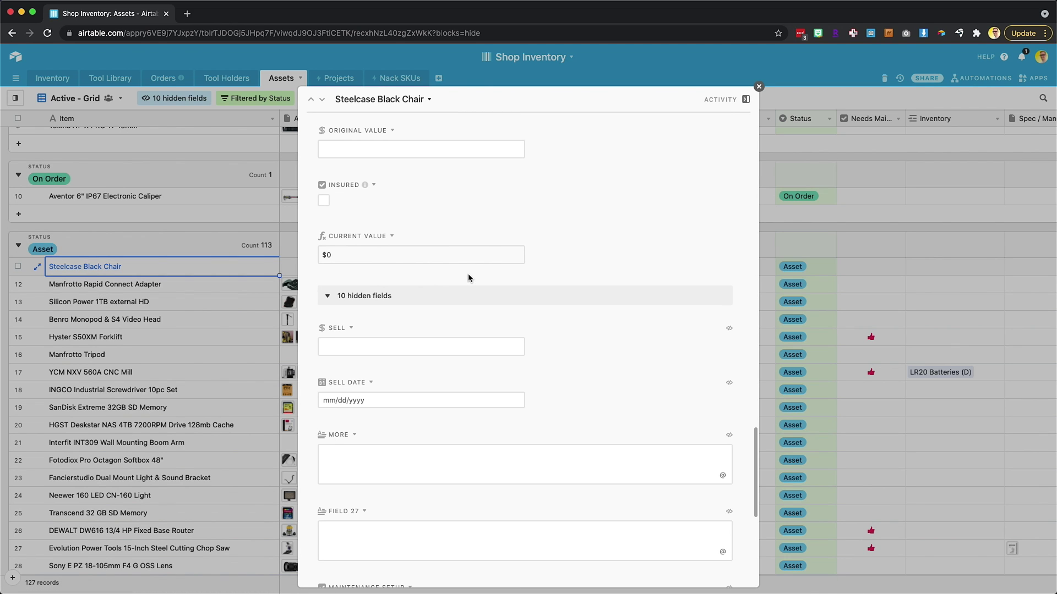
pyautogui.press('Escape')
pyautogui.click(65, 82)
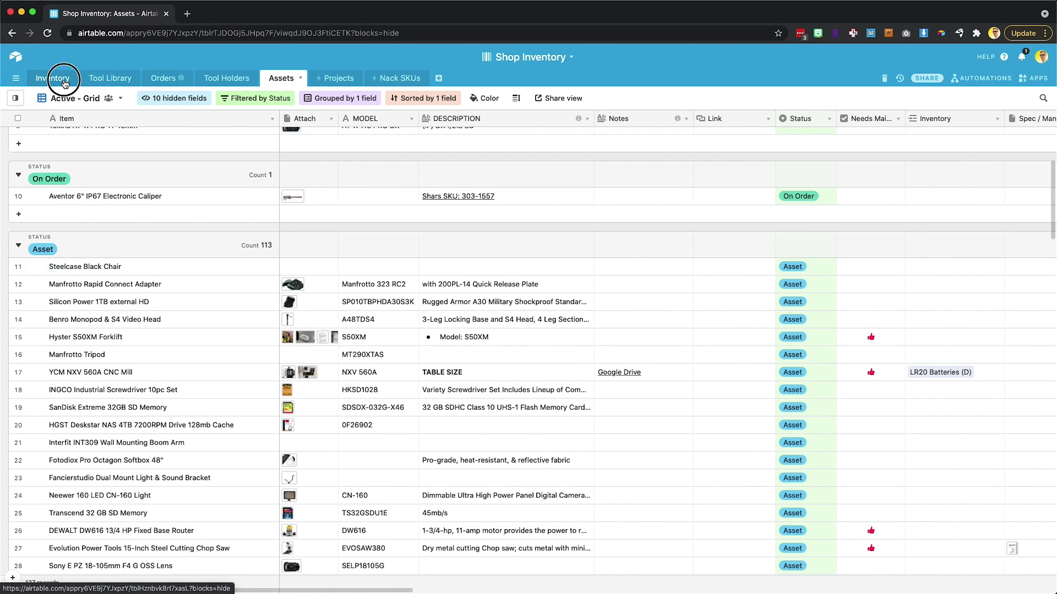
pyautogui.click(280, 78)
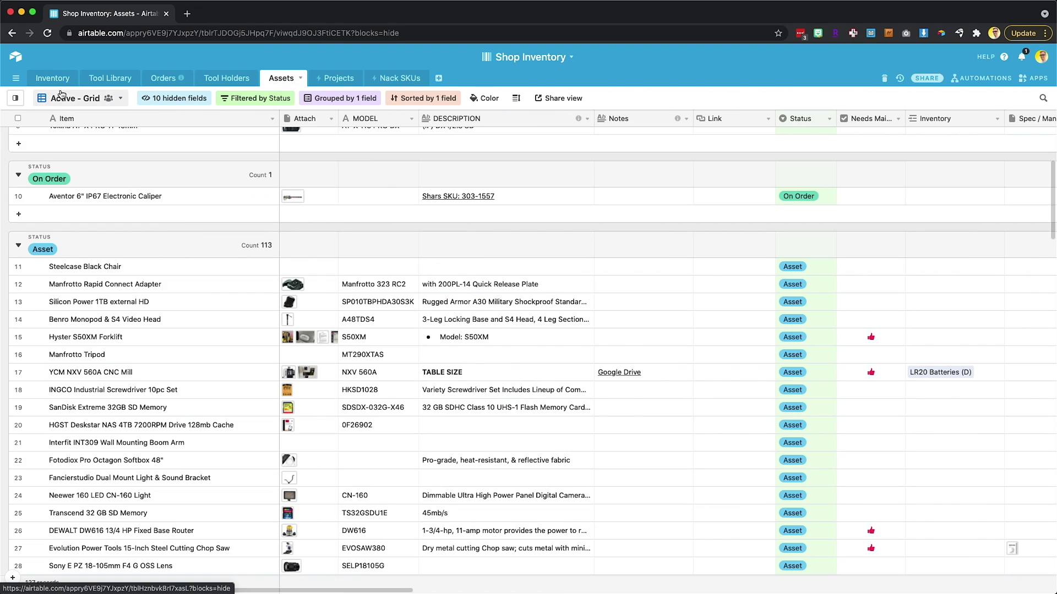
# Jump to the Maintenance base by searching 'main' in the Cmd+K finder.
pyautogui.press('super+k')
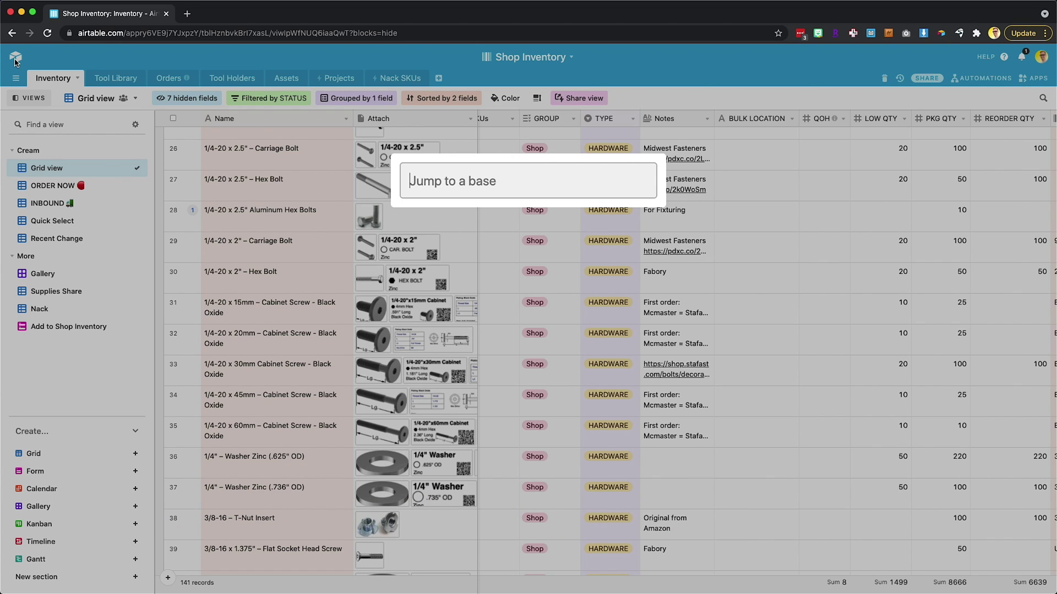
pyautogui.write('main')
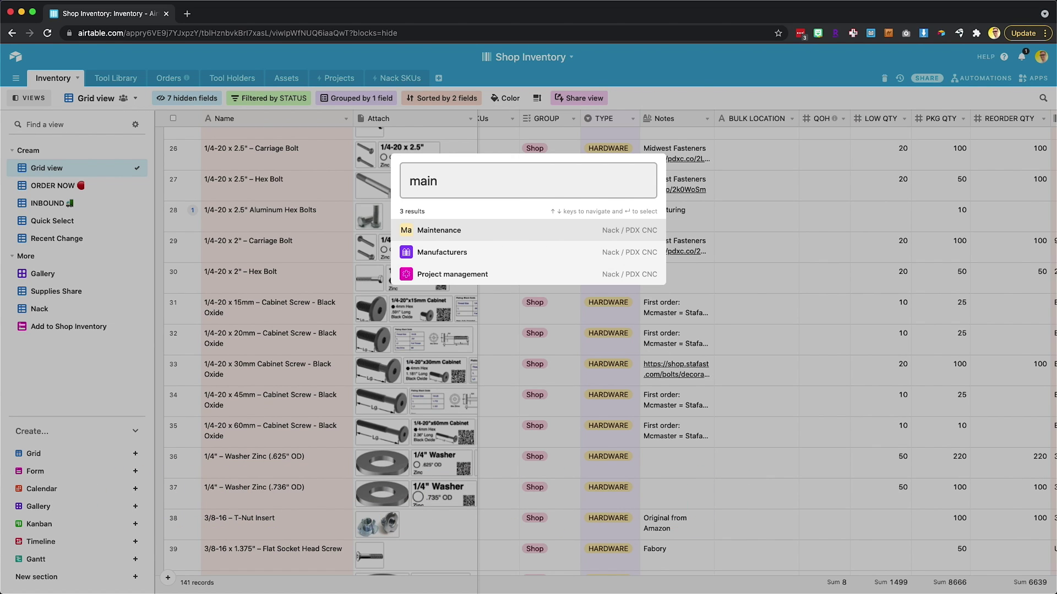
pyautogui.press('Return')
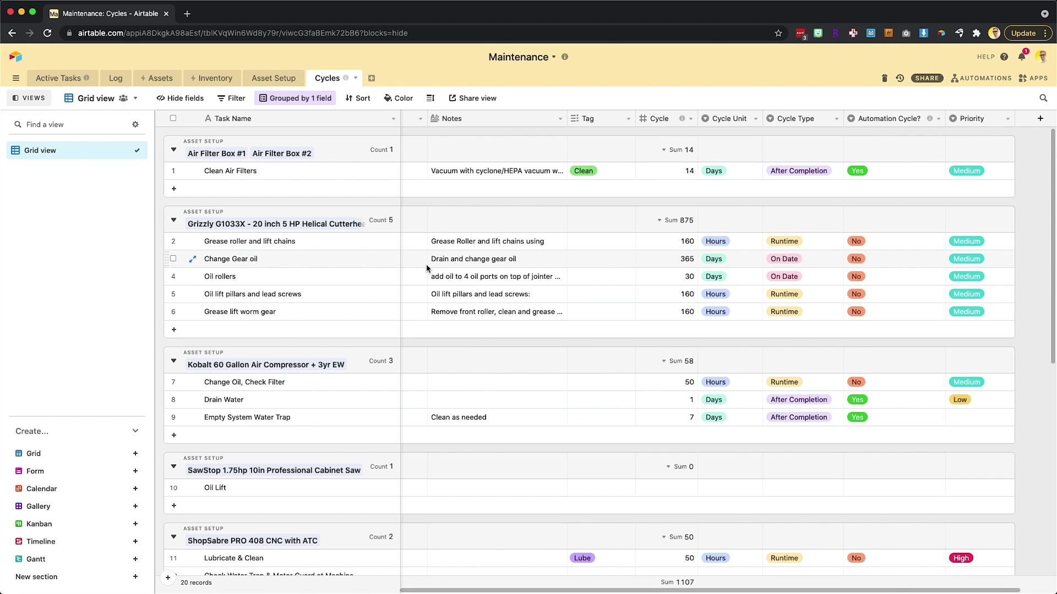
# Expand and close the Oil rollers task record in the Cycles grid.
pyautogui.click(233, 278)
pyautogui.press('space')
pyautogui.press('Escape')
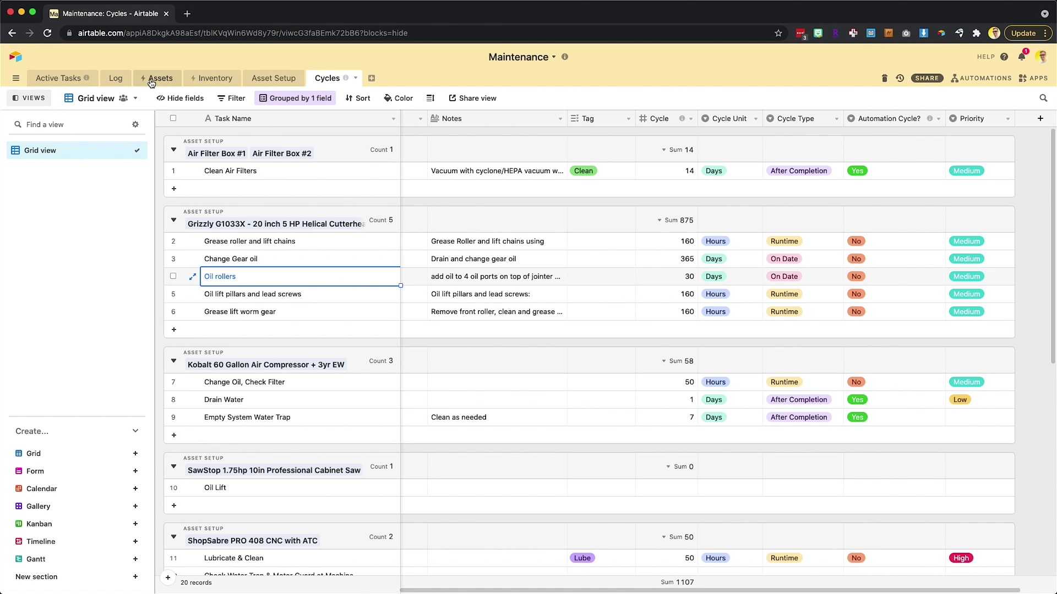
pyautogui.click(649, 57)
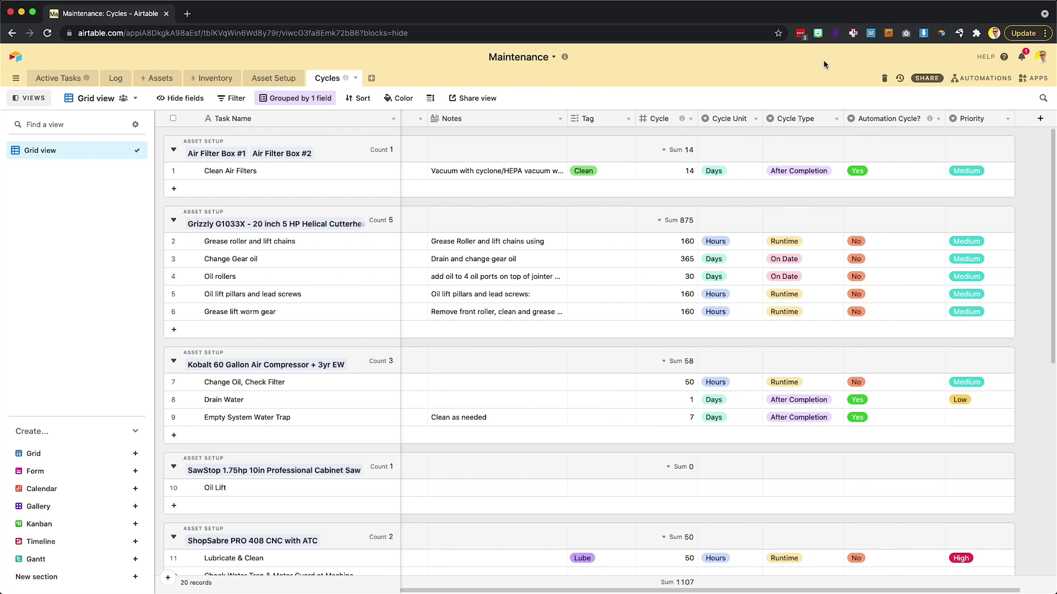
pyautogui.click(797, 62)
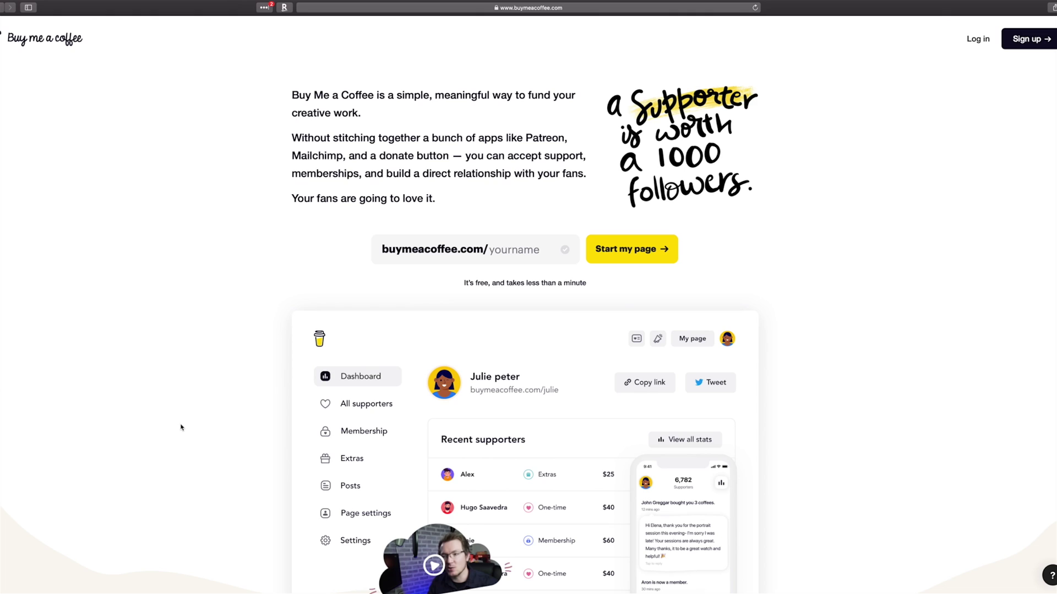
# Choose one $5 coffee, enter the supporter's name, and write 'Thanks for the help'.
pyautogui.scroll(-10, 188, 416)
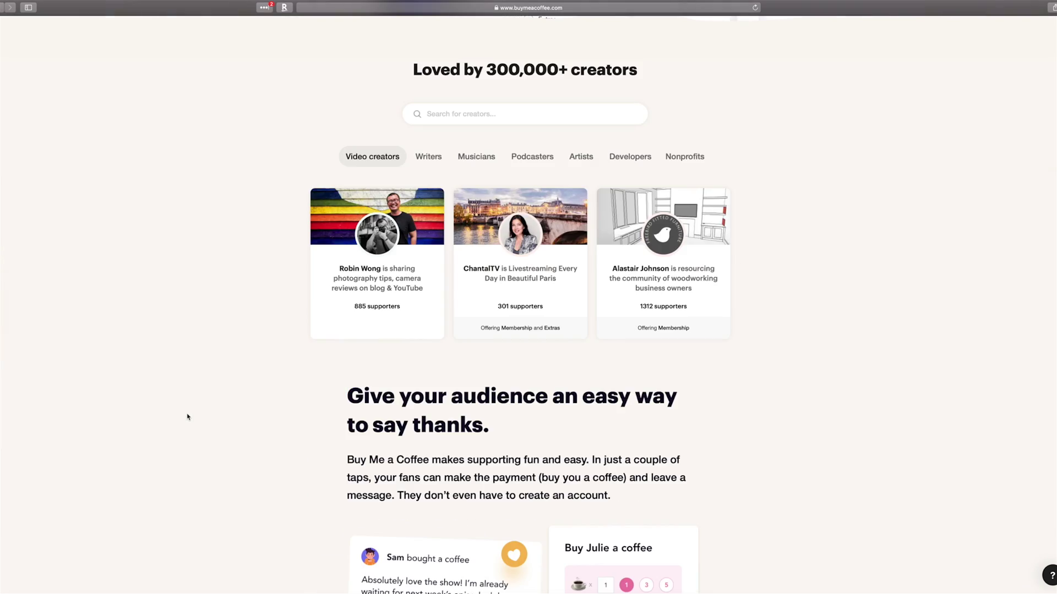
pyautogui.scroll(-6, 187, 416)
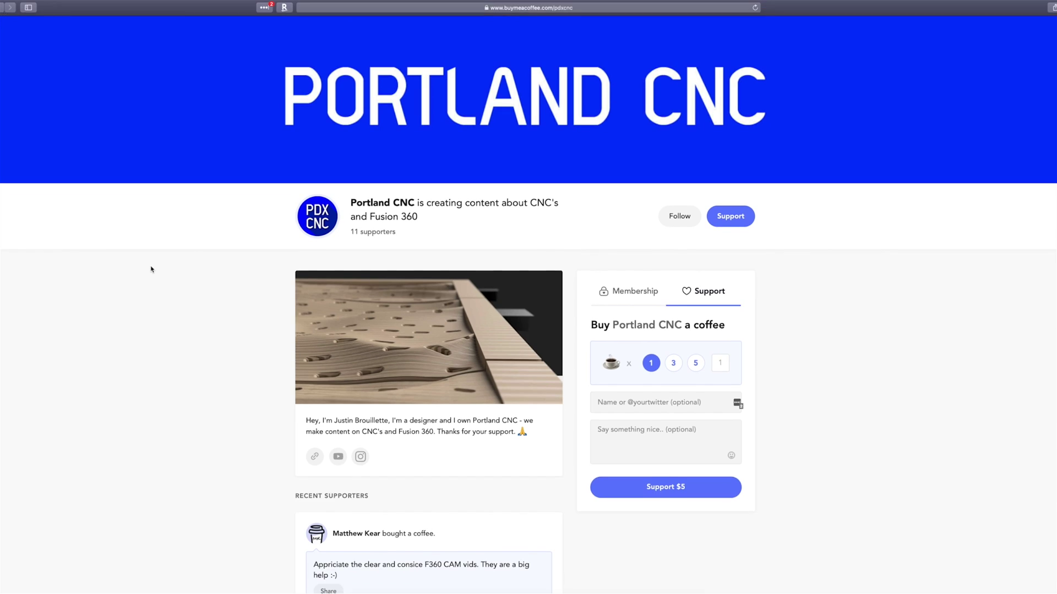
pyautogui.scroll(-1, 150, 266)
pyautogui.click(674, 329)
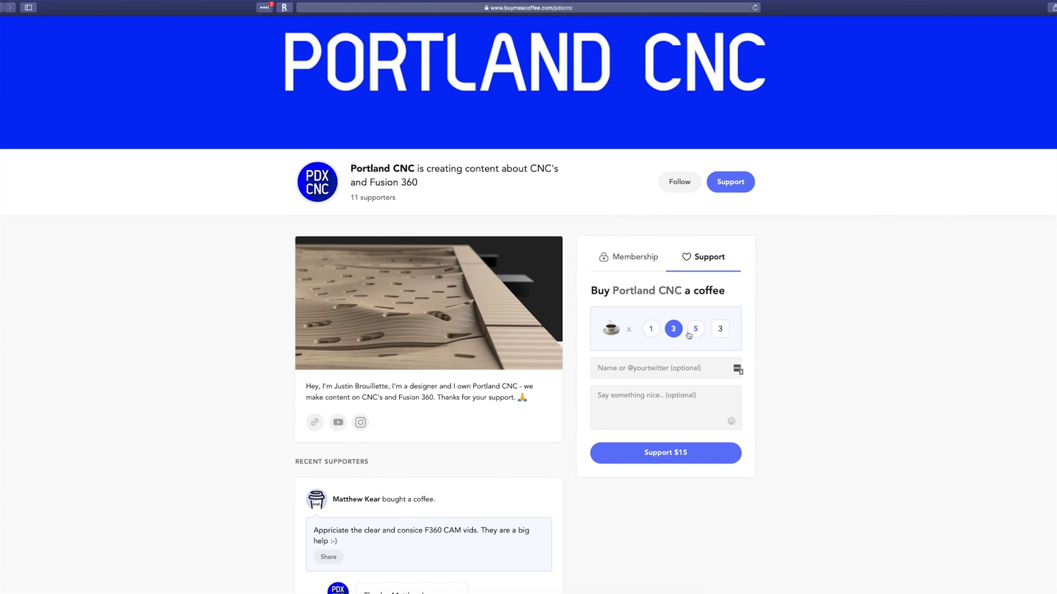
pyautogui.click(695, 330)
pyautogui.click(652, 330)
pyautogui.click(633, 368)
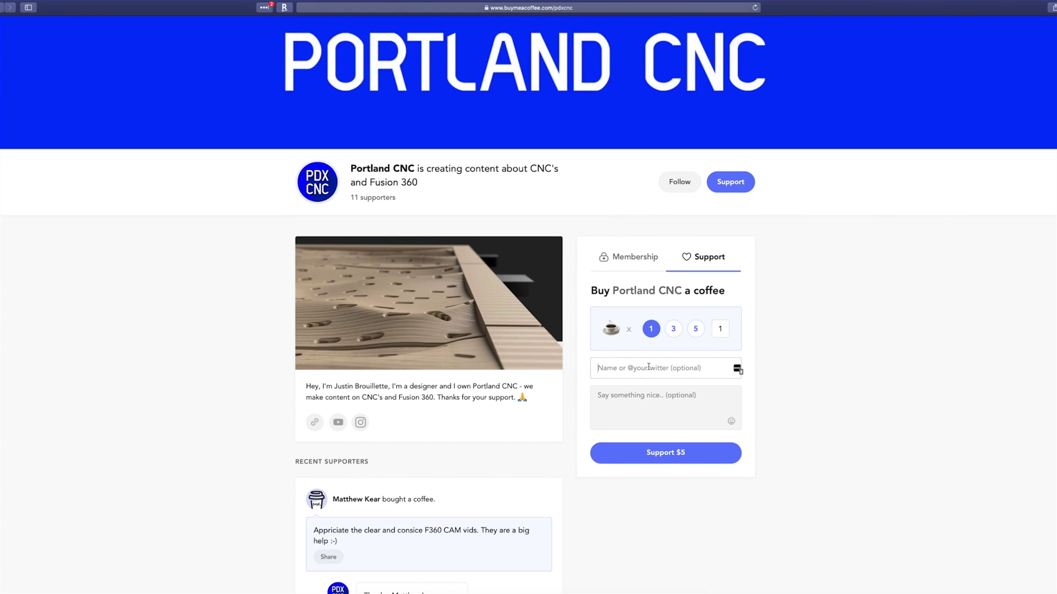
pyautogui.write('Bob')
pyautogui.click(598, 395)
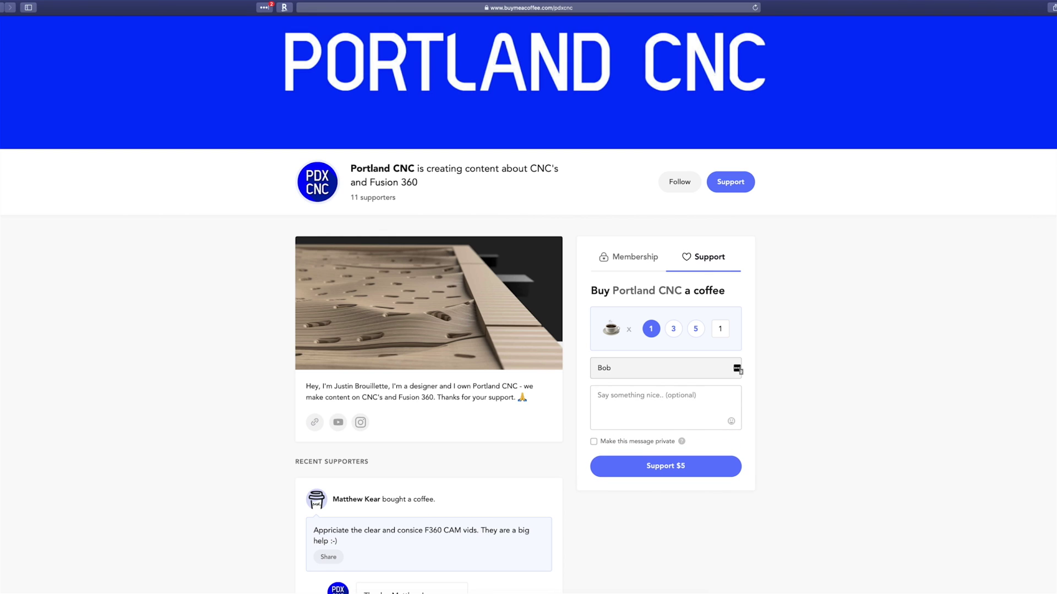
pyautogui.write('Thanks for the help')
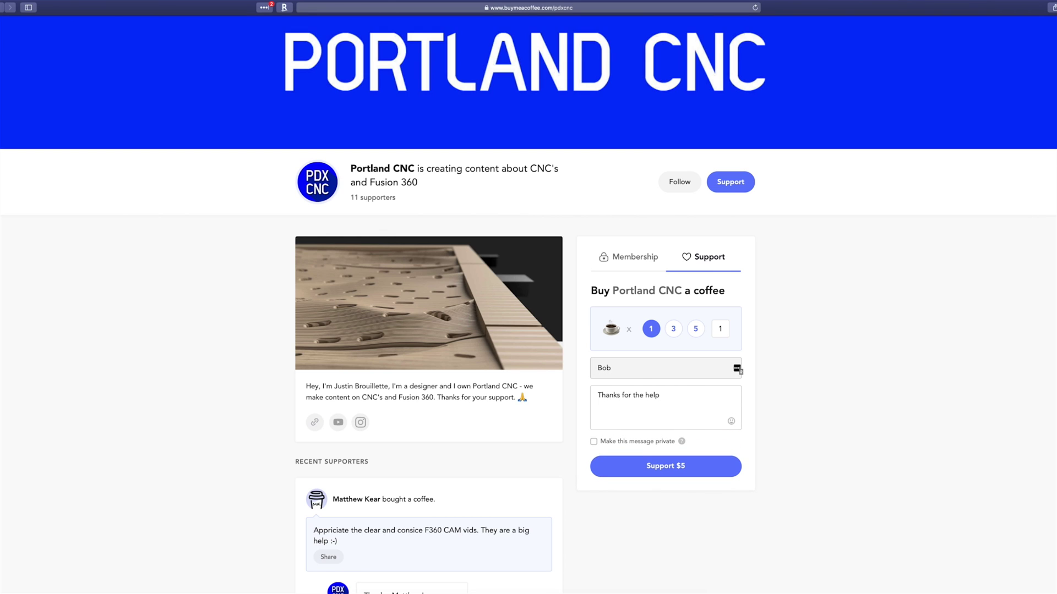